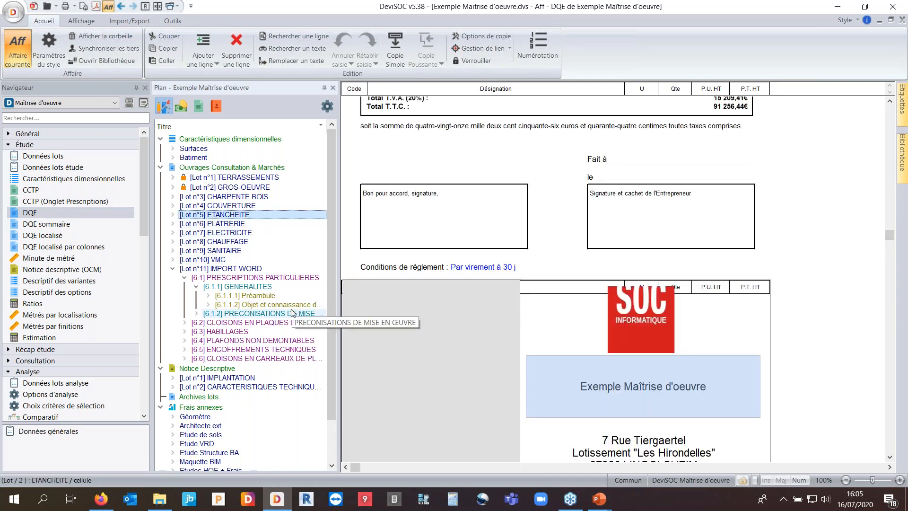
# Step: Go to sub-chapter 5.2.1.1 COMPLEXE D'ETANCHEITE in the DQE and examine the commands available for its description text
pyautogui.scroll(-2, 447, 368)
pyautogui.scroll(-10, 446, 369)
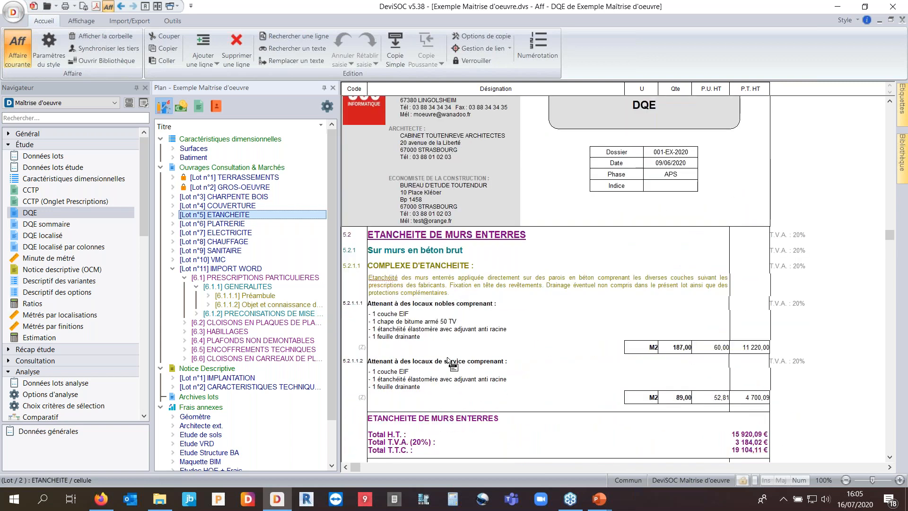
pyautogui.click(419, 287)
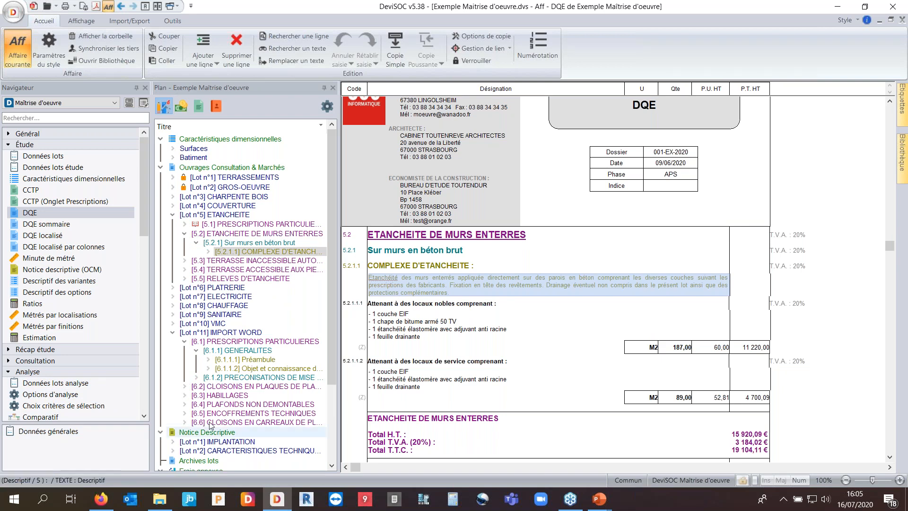
pyautogui.rightClick(429, 286)
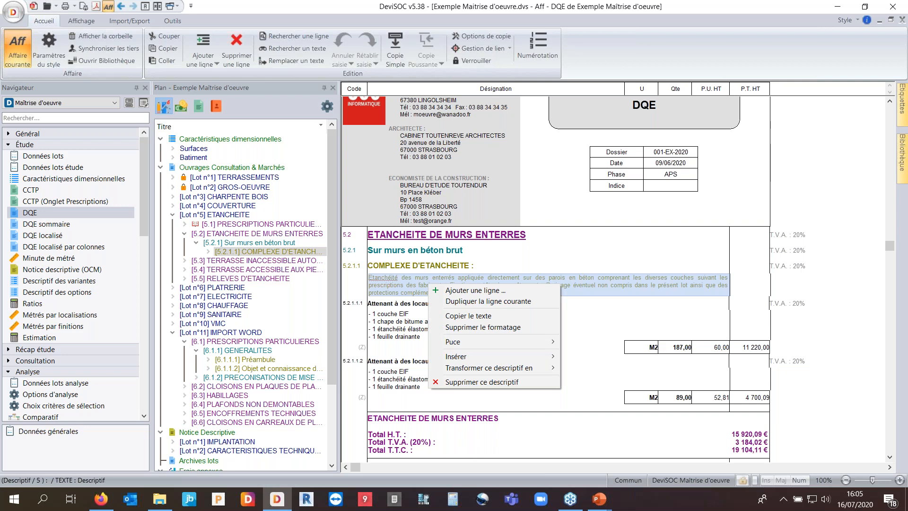
pyautogui.click(414, 293)
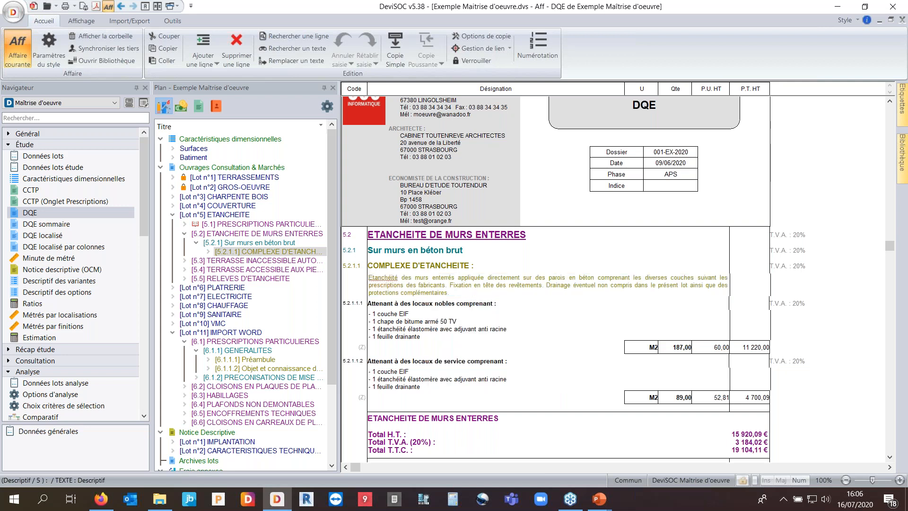
# Step: Add a blank line at the end of the 5.2.1.1 description and view the embedded-text editor without inserting a function
pyautogui.click(452, 296)
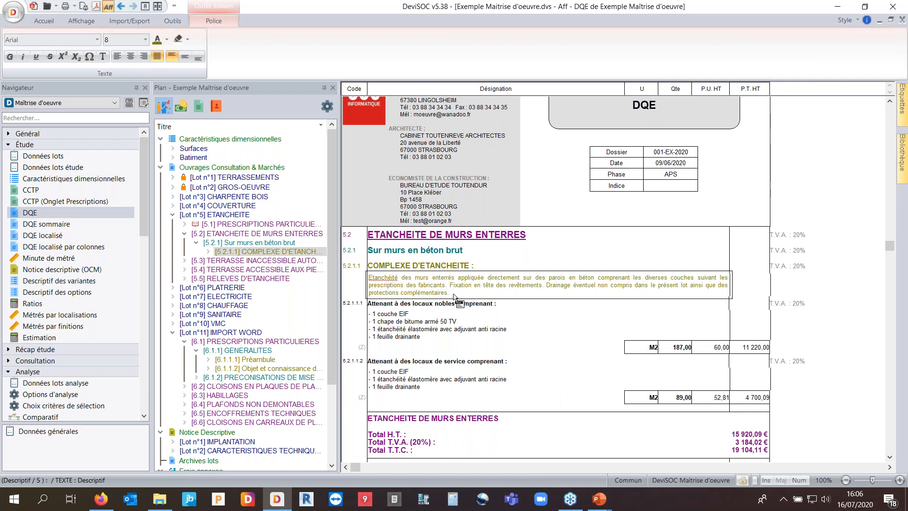
pyautogui.press('Return')
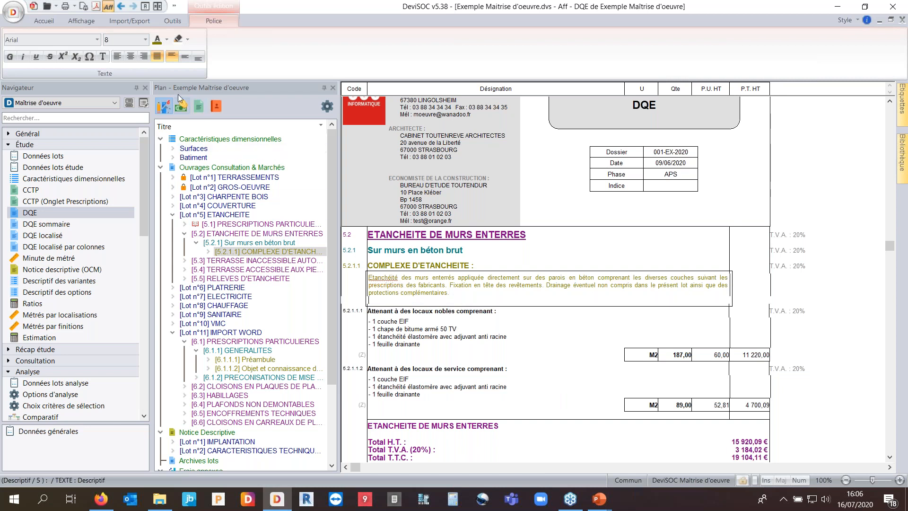
pyautogui.click(102, 58)
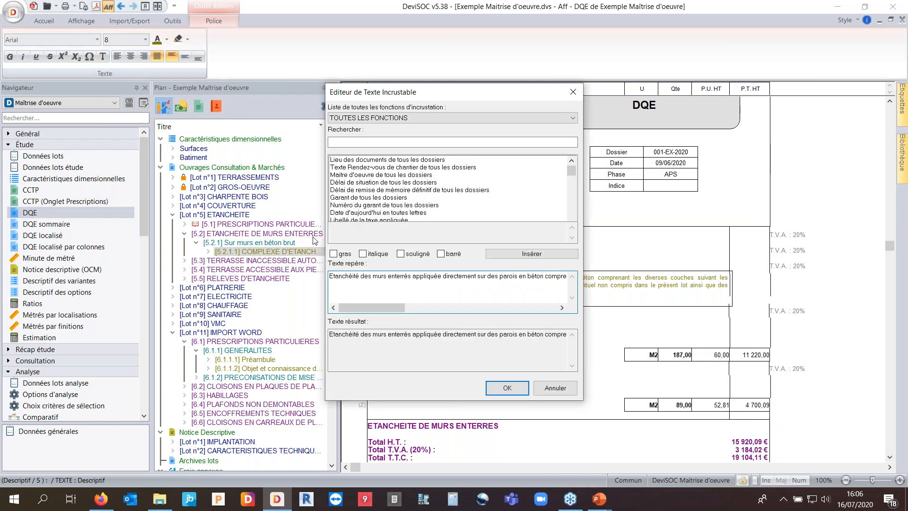
pyautogui.click(571, 94)
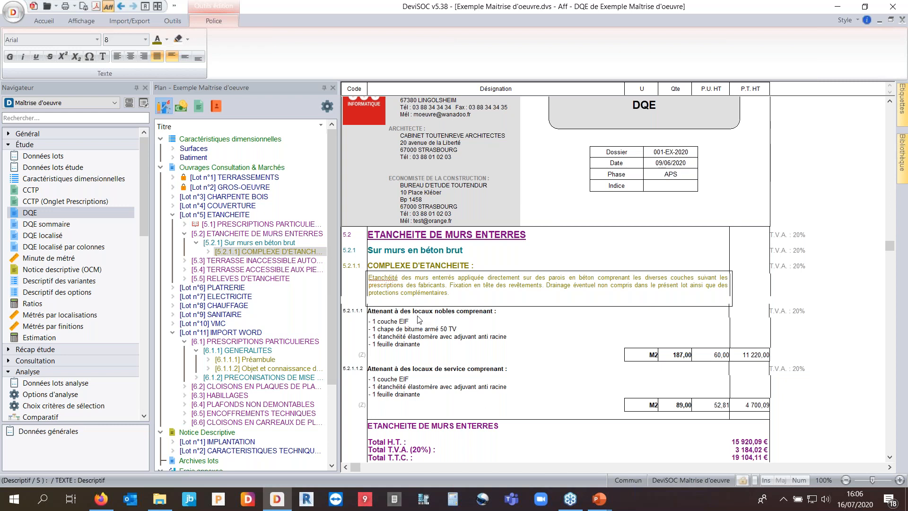
pyautogui.click(415, 294)
pyautogui.rightClick(414, 294)
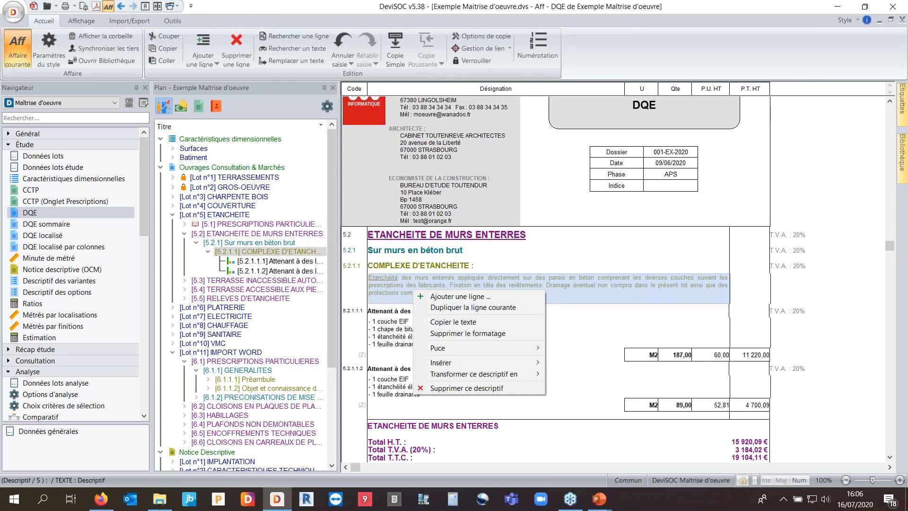
pyautogui.click(381, 278)
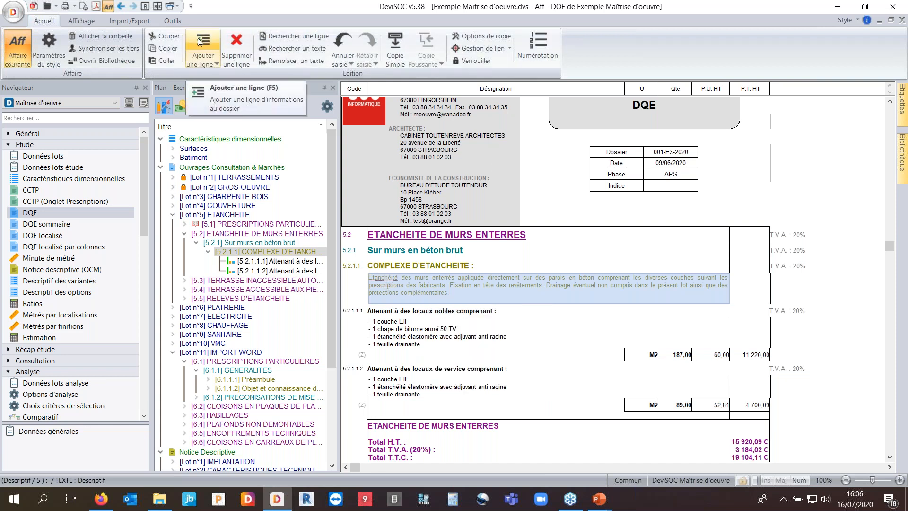
pyautogui.rightClick(391, 287)
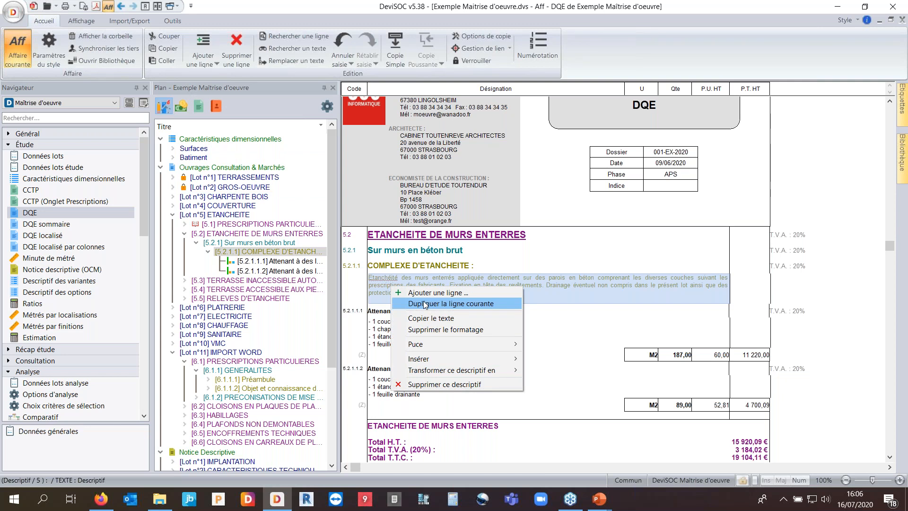
pyautogui.click(385, 283)
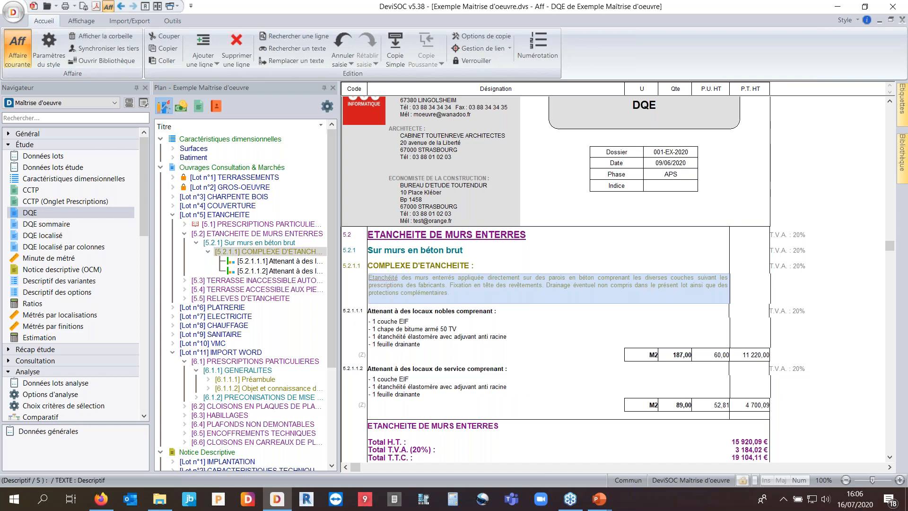
# Step: Duplicate the description line under COMPLEXE D'ETANCHEITE
pyautogui.rightClick(389, 287)
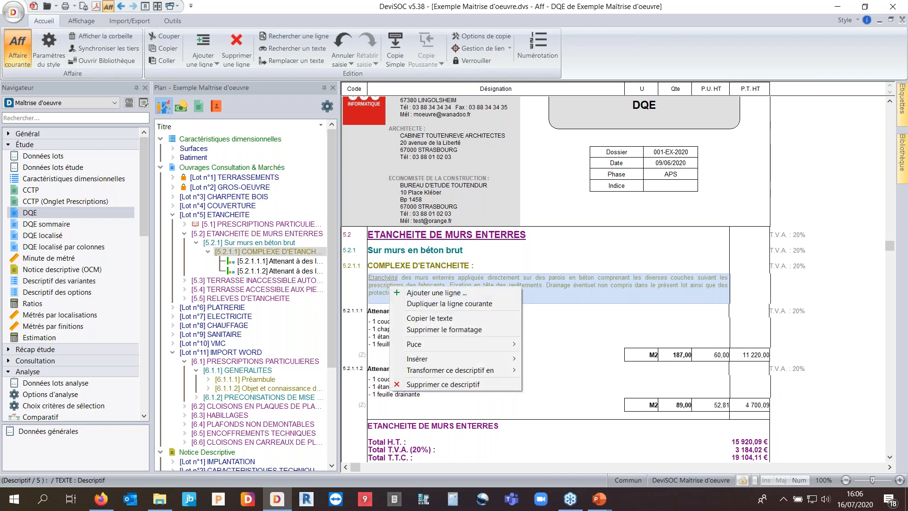
pyautogui.click(430, 304)
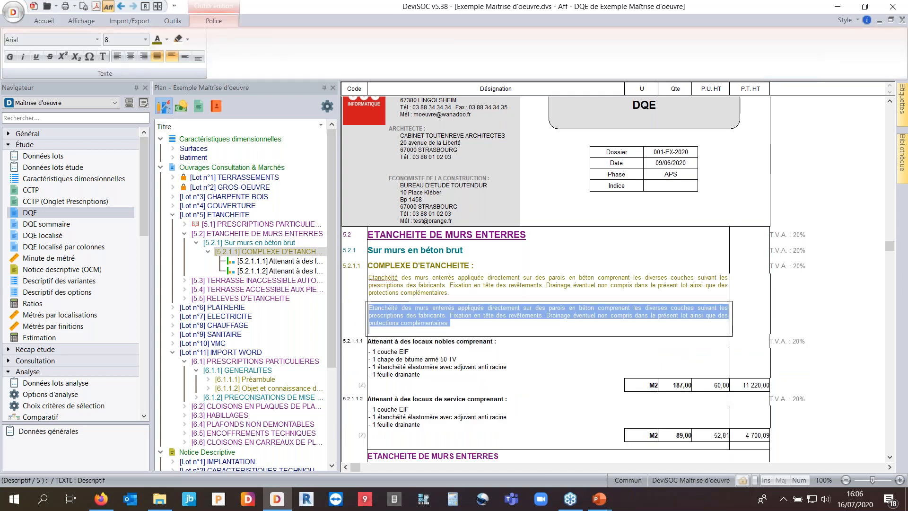
pyautogui.click(440, 342)
pyautogui.click(428, 290)
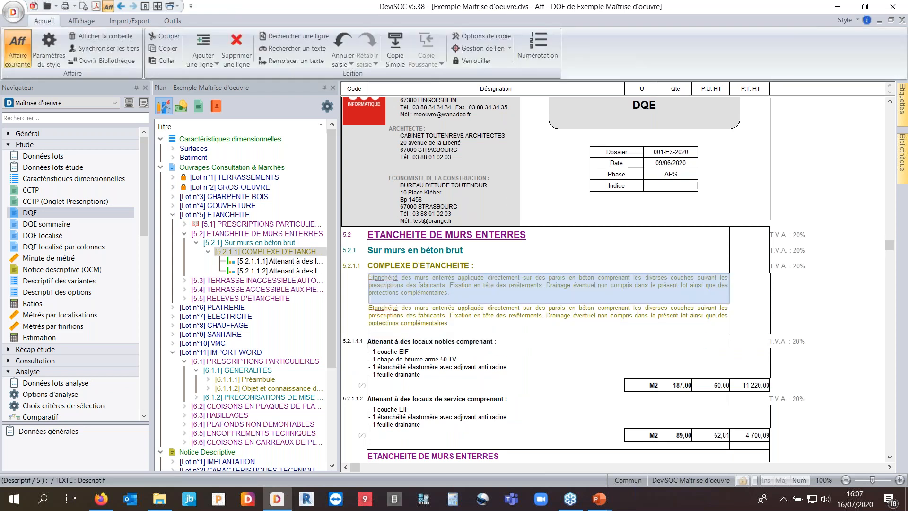
# Step: Examine the commands available for the COMPLEXE D'ETANCHEITE title line in the DQE
pyautogui.click(417, 264)
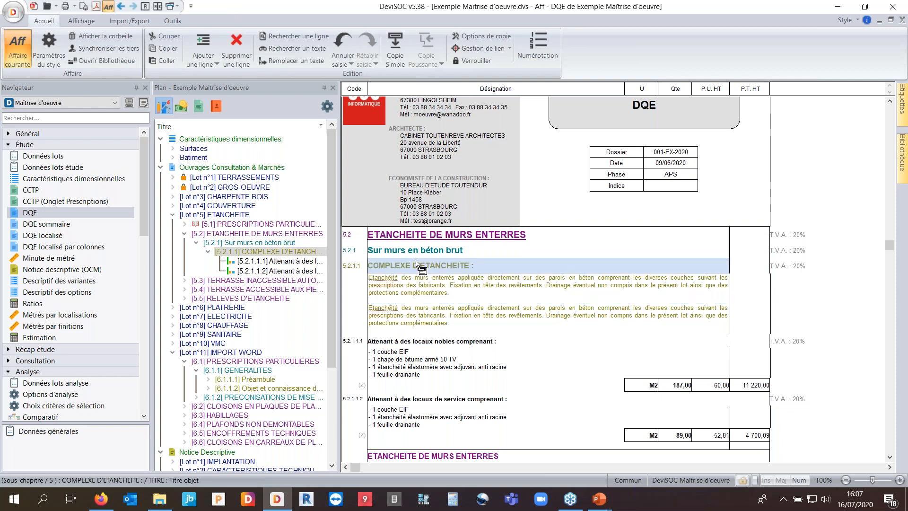
pyautogui.rightClick(418, 265)
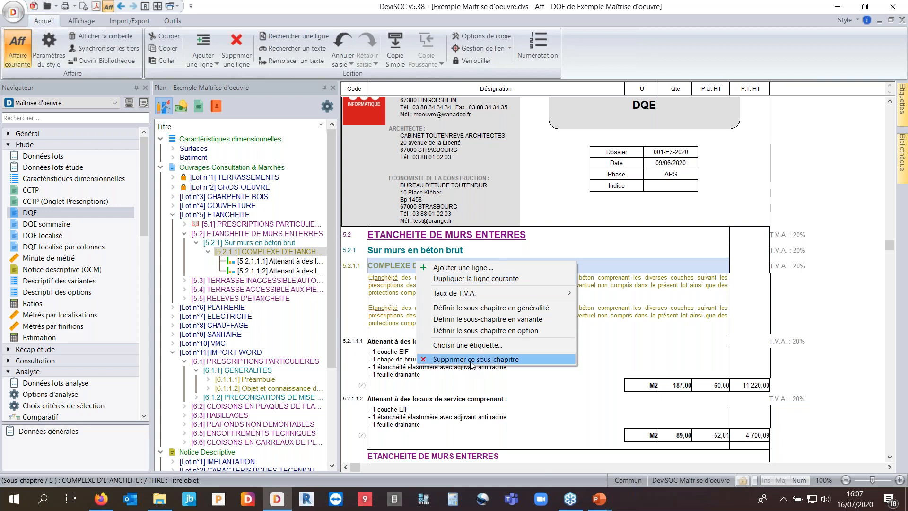
pyautogui.click(404, 298)
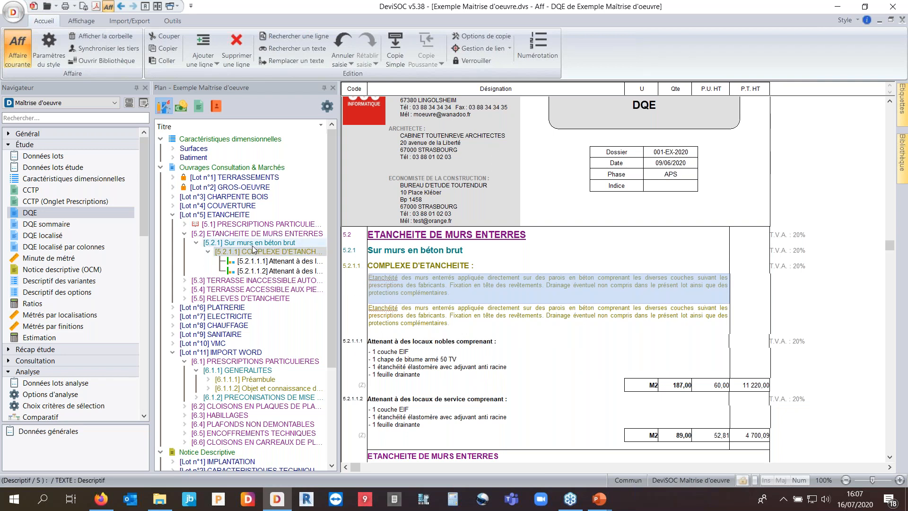
# Step: Examine the commands for sub-chapter 5.2.1.1 in the project plan, including its VAT rates and the elements that can be added
pyautogui.click(251, 254)
pyautogui.rightClick(251, 255)
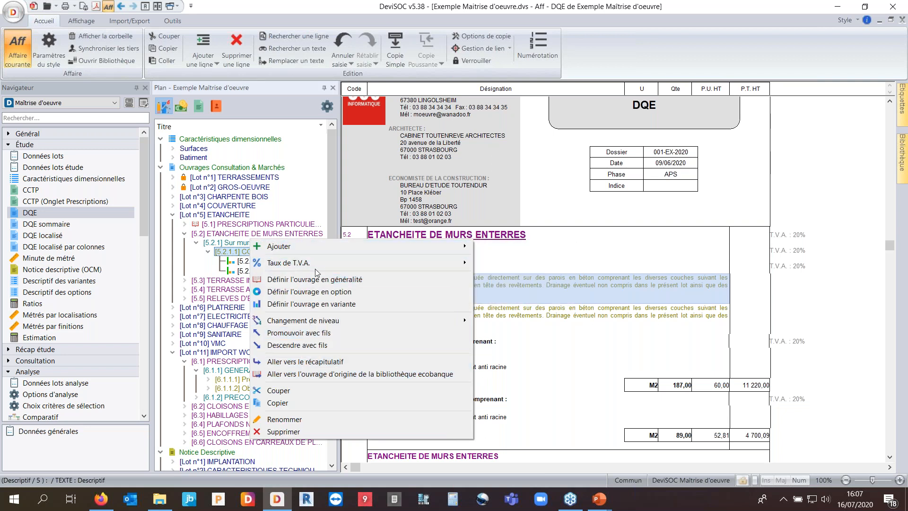
pyautogui.moveTo(318, 262)
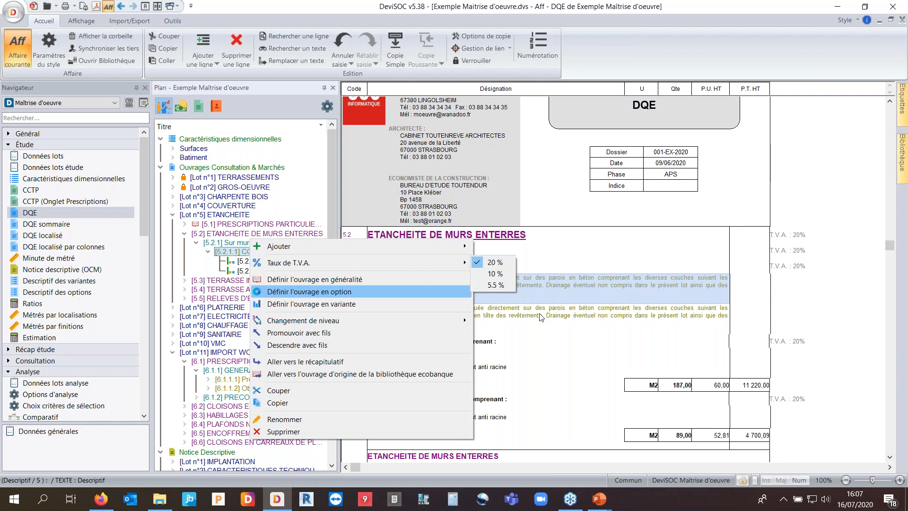
pyautogui.rightClick(535, 288)
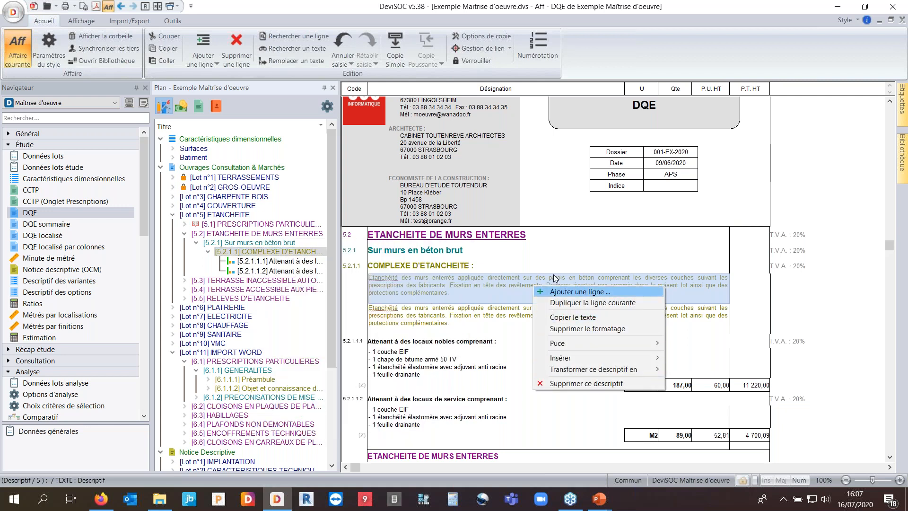
pyautogui.click(281, 254)
pyautogui.rightClick(281, 251)
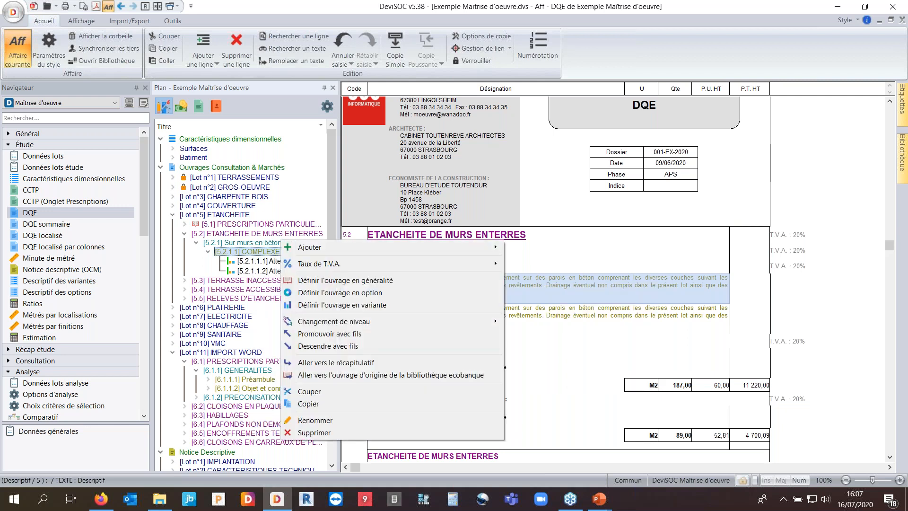
pyautogui.moveTo(295, 248)
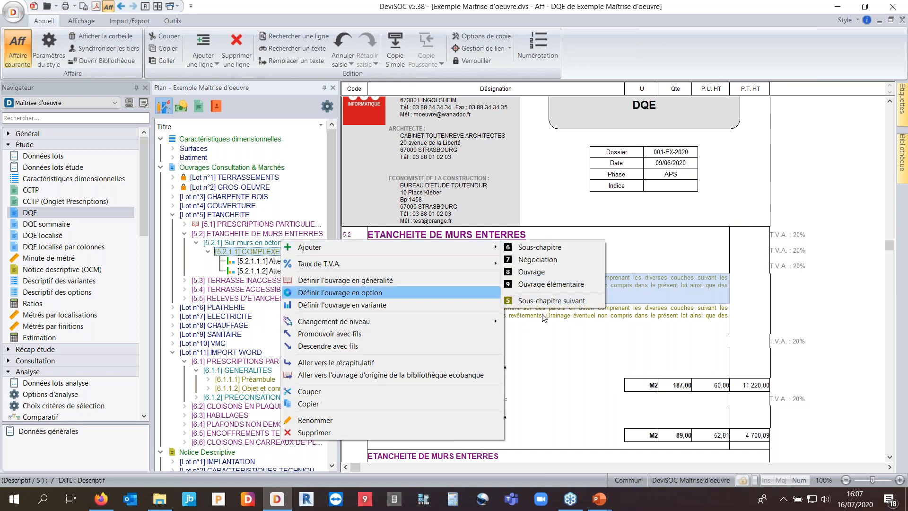
pyautogui.click(673, 288)
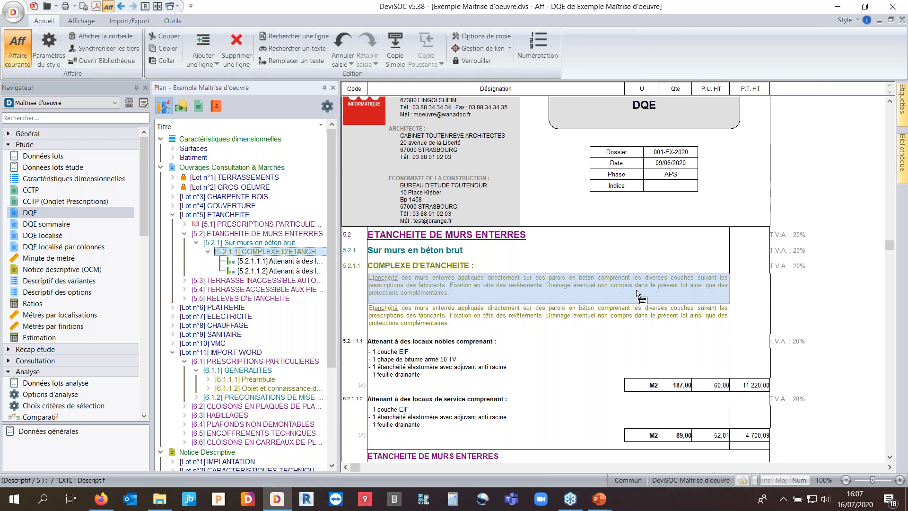
pyautogui.moveTo(637, 290); pyautogui.dragTo(469, 315)
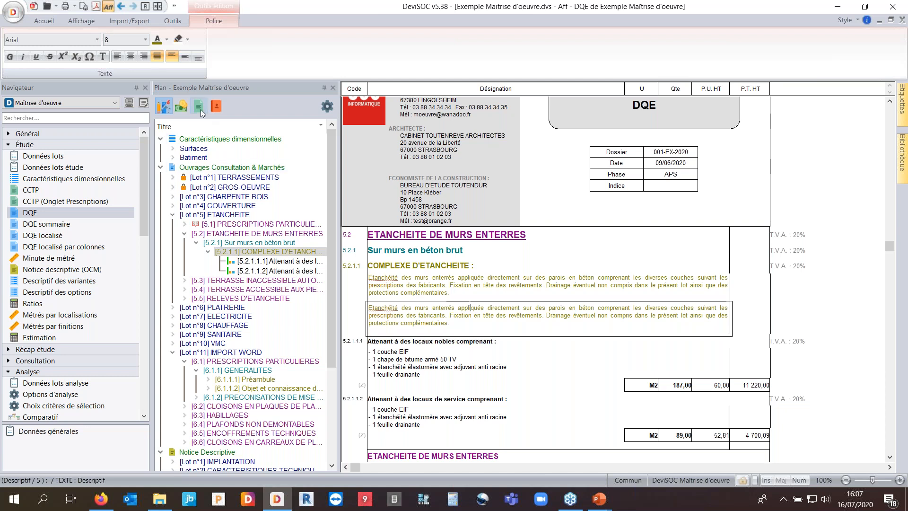
pyautogui.click(455, 288)
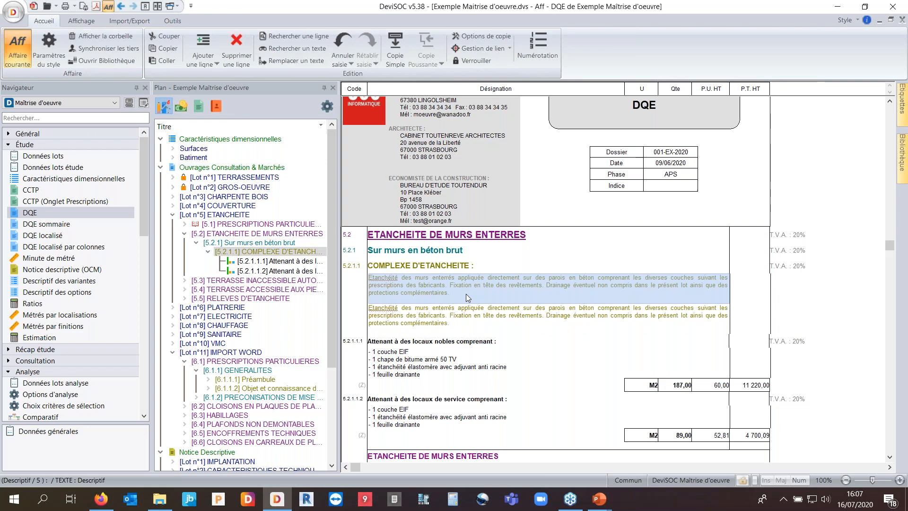
pyautogui.click(465, 293)
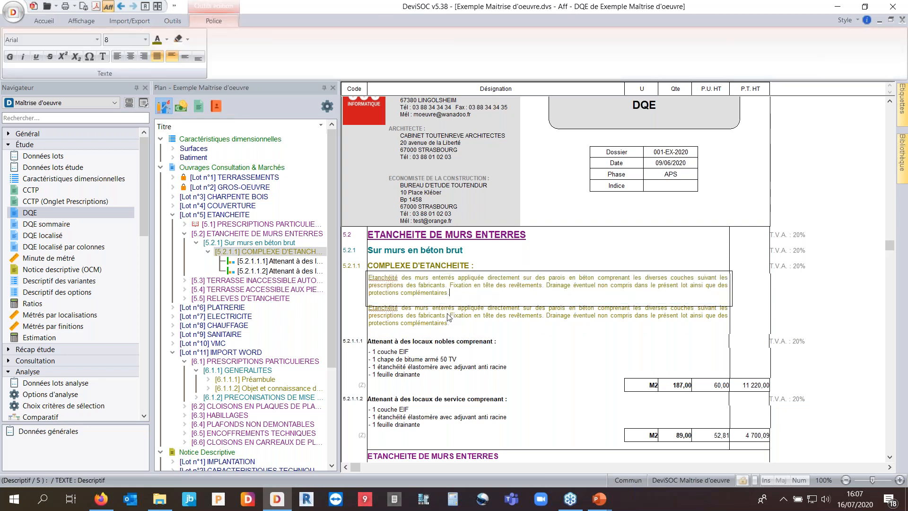
pyautogui.press('Escape')
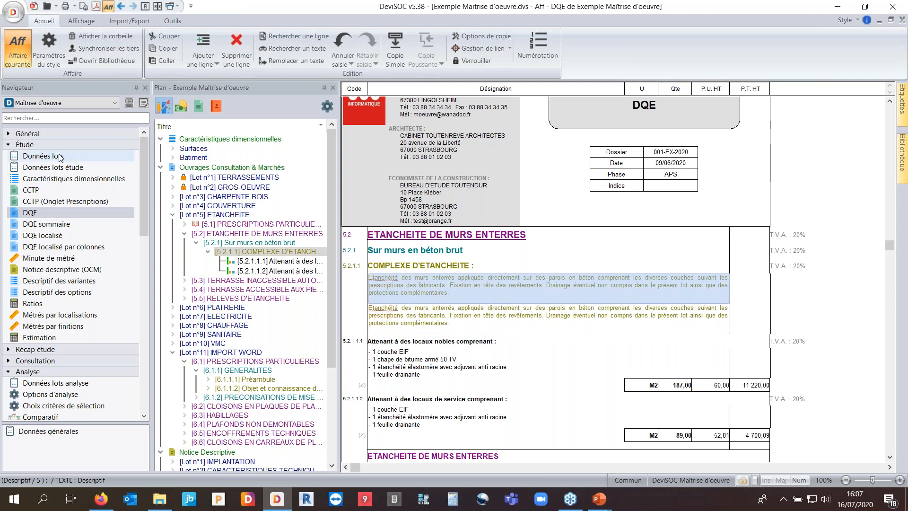
# Step: Open the project parameters and examine the embedded formulas of the default header in the document printing settings
pyautogui.click(8, 133)
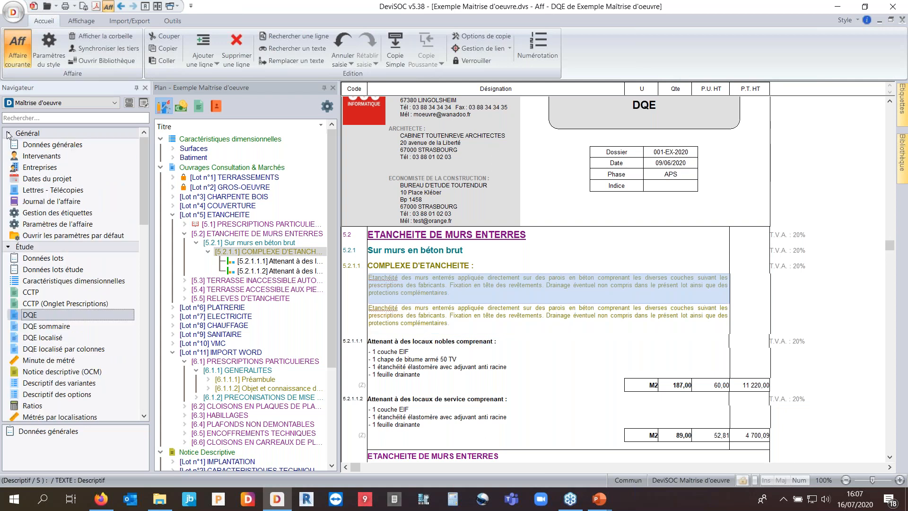
pyautogui.click(56, 224)
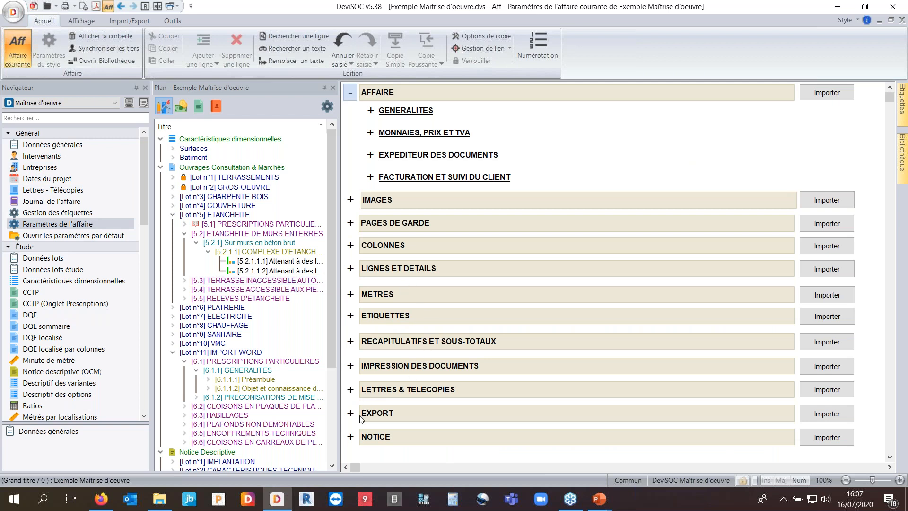
pyautogui.click(350, 367)
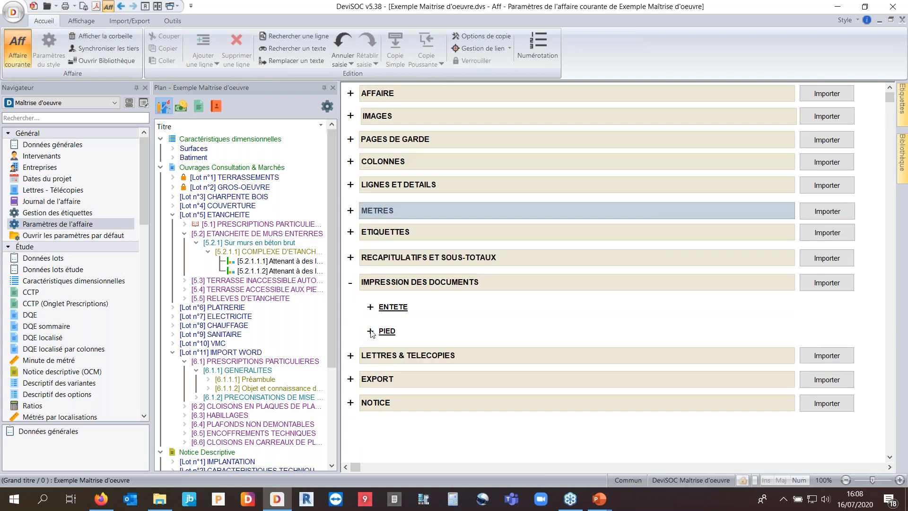
pyautogui.click(370, 307)
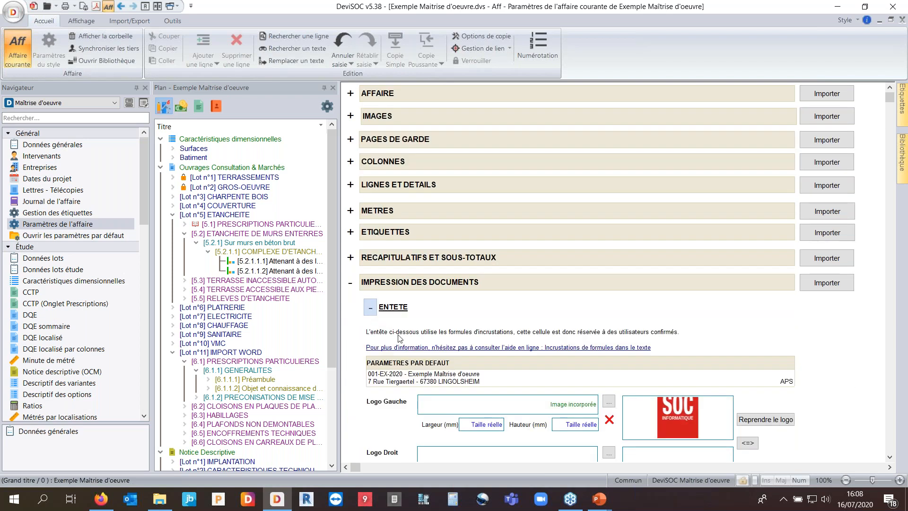
pyautogui.click(479, 377)
pyautogui.click(471, 377)
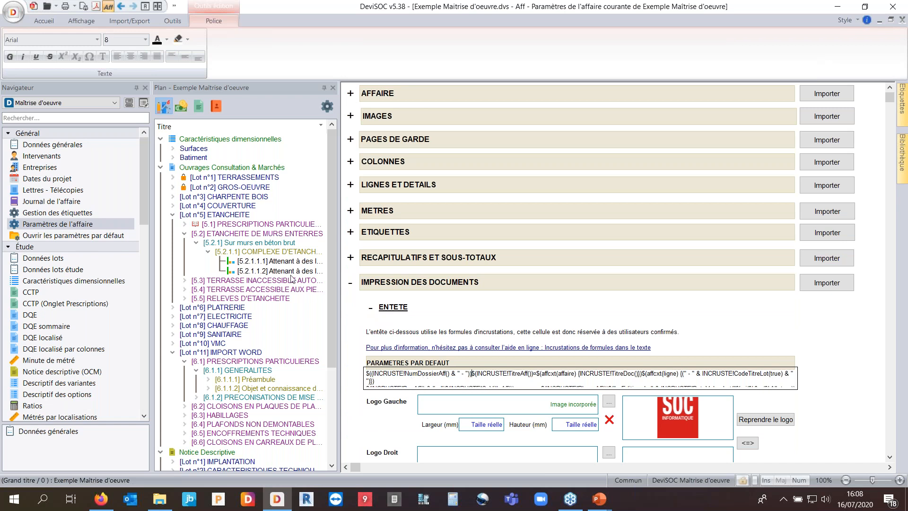
pyautogui.click(471, 333)
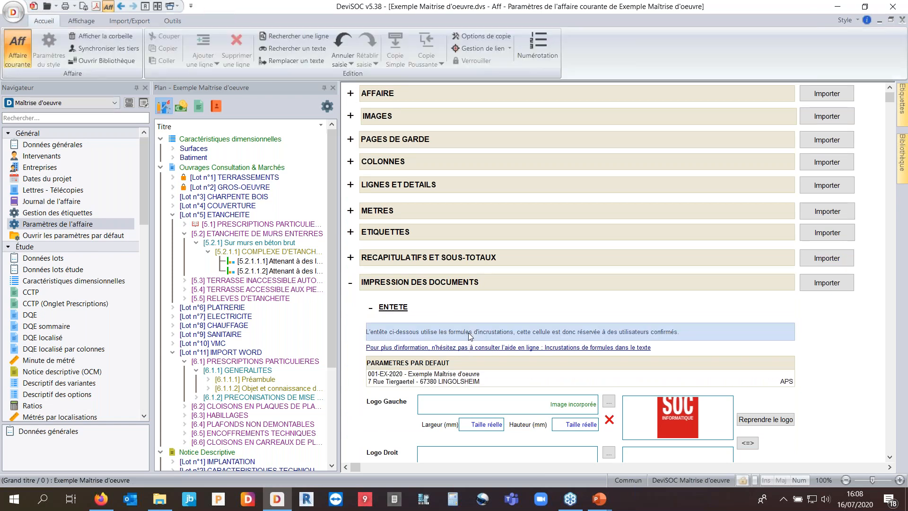
# Step: Open the project's CCTP document
pyautogui.click(41, 293)
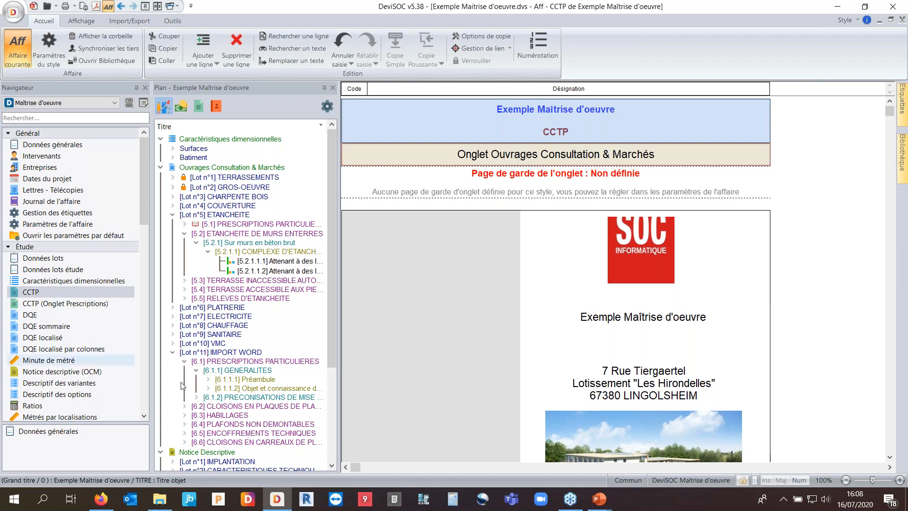
# Step: Examine the CCTP's cover pages down to the PRESCRIPTIONS PARTICULIERES chapter of lot 1 TERRASSEMENTS
pyautogui.scroll(-3, 225, 408)
pyautogui.scroll(3, 225, 407)
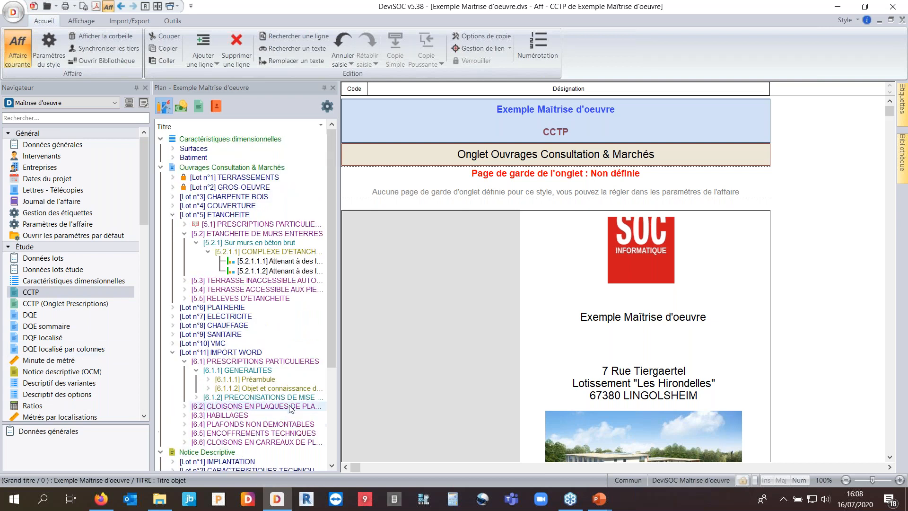
pyautogui.scroll(-5, 557, 405)
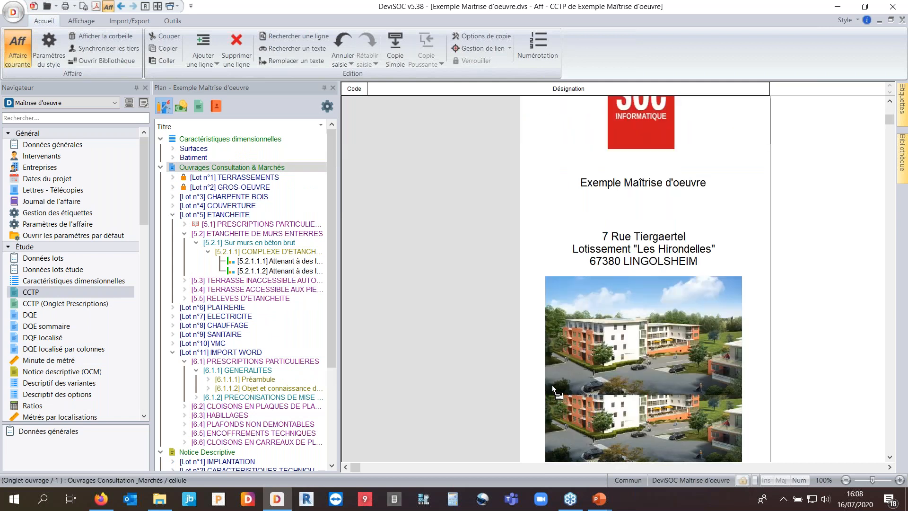
pyautogui.click(442, 368)
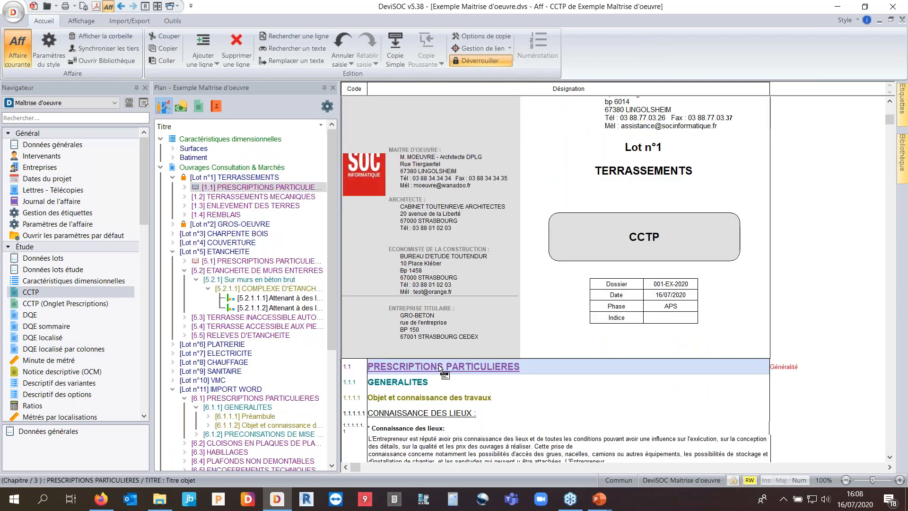
# Step: Examine which line types can be inserted at the PRESCRIPTIONS PARTICULIERES chapter of lot 4 COUVERTURE in the CCTP, without adding one
pyautogui.click(227, 242)
pyautogui.scroll(-8, 496, 373)
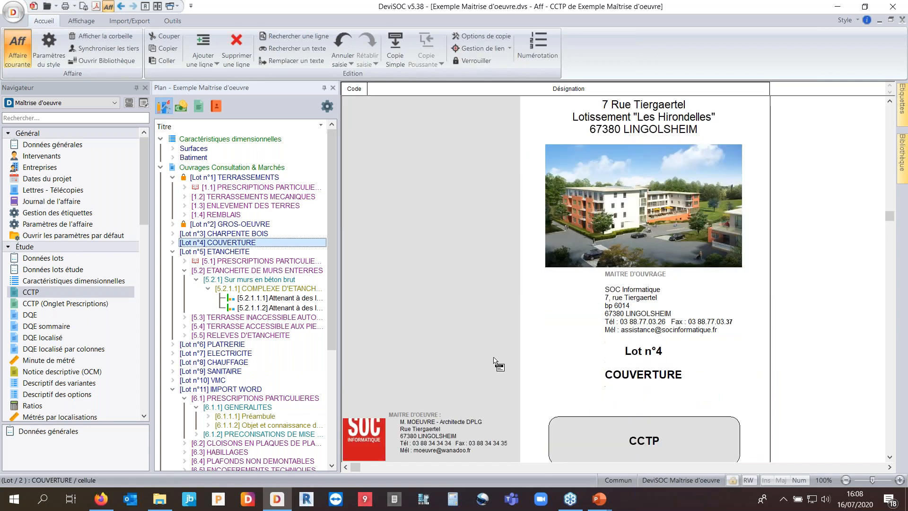
pyautogui.scroll(-3, 495, 359)
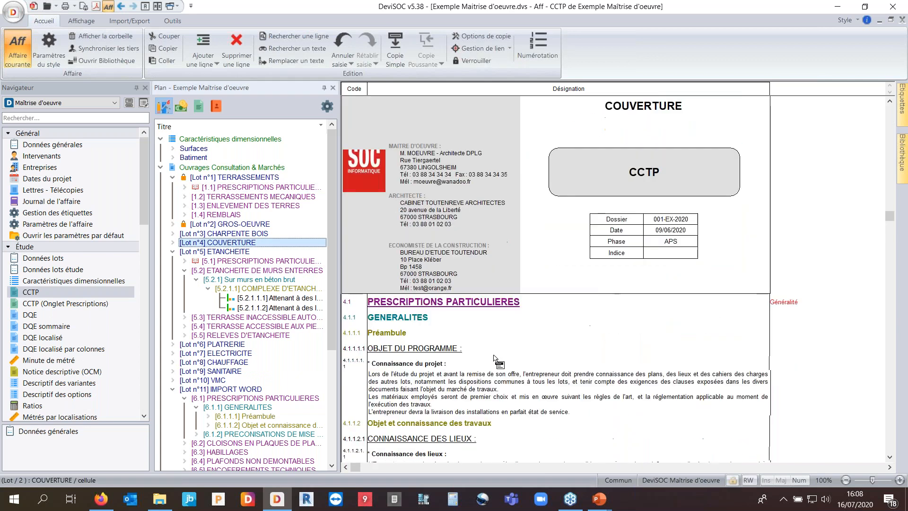
pyautogui.click(447, 303)
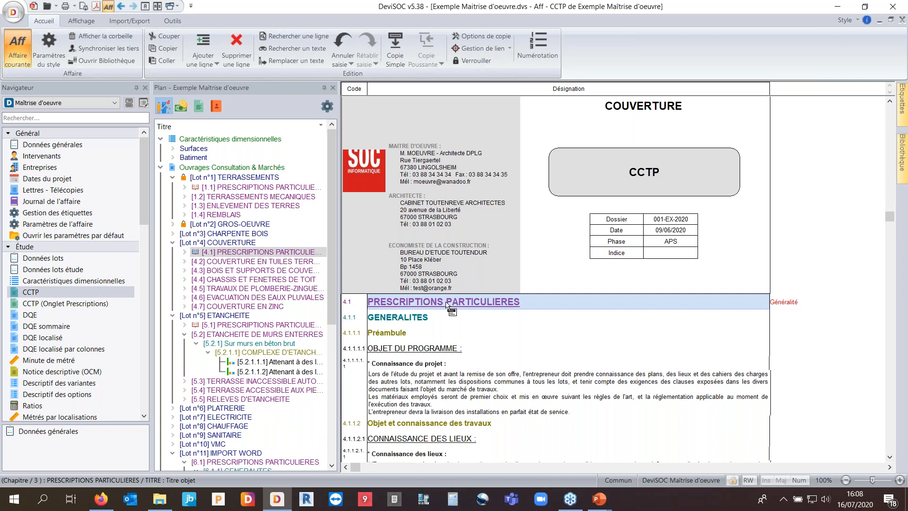
pyautogui.click(203, 48)
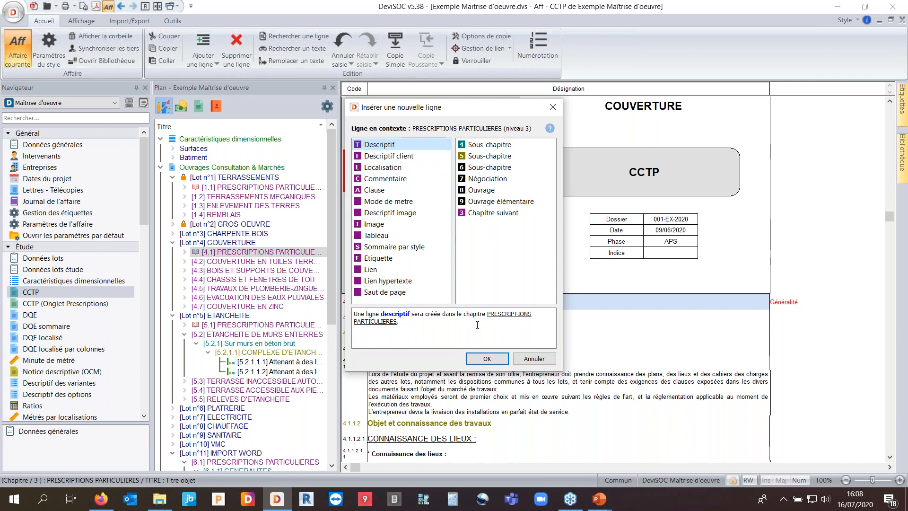
pyautogui.click(534, 358)
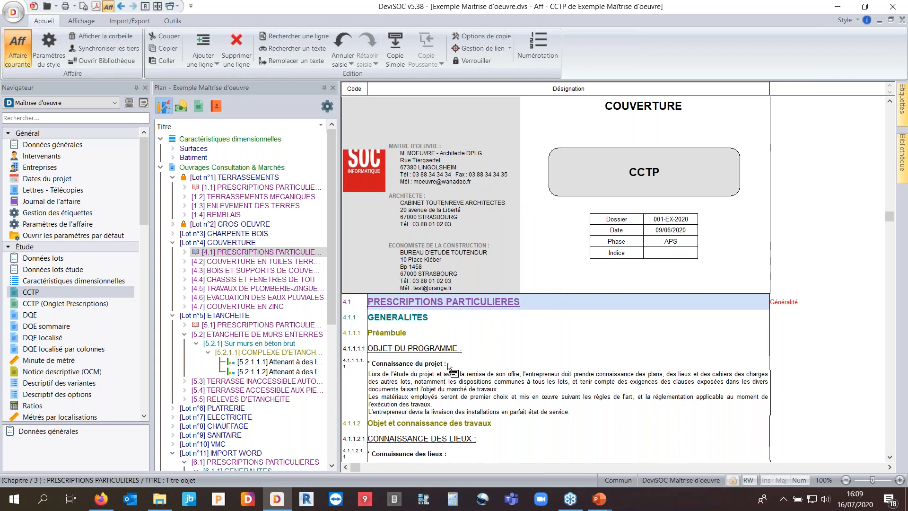
# Step: Switch to the DQE at chapter 4.2 and examine the line types insertable at Tuiles plates 18 x 28, including a following ouvrage élémentaire
pyautogui.click(255, 261)
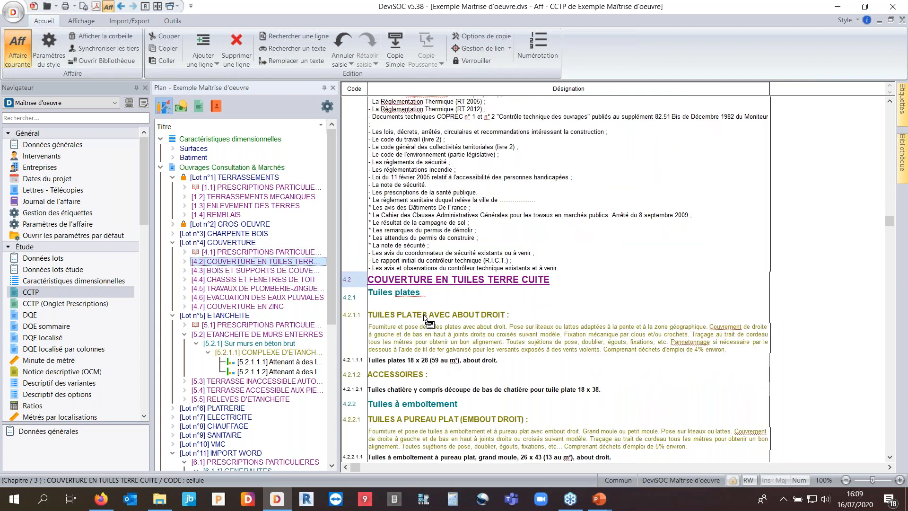
pyautogui.click(33, 314)
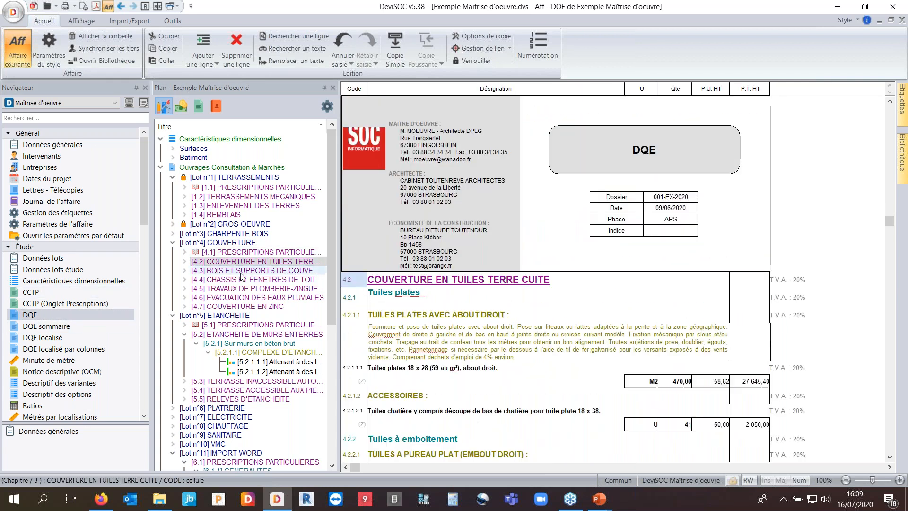
pyautogui.scroll(-2, 376, 331)
pyautogui.click(400, 302)
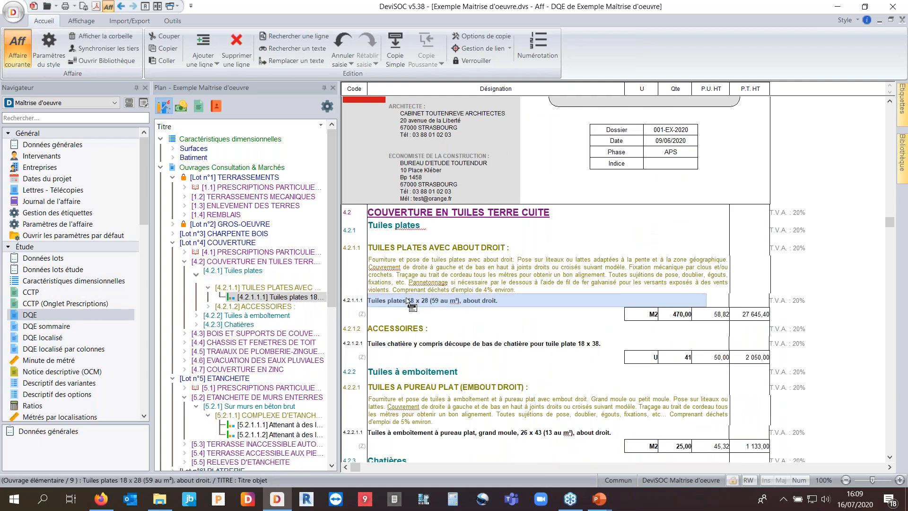
pyautogui.click(405, 304)
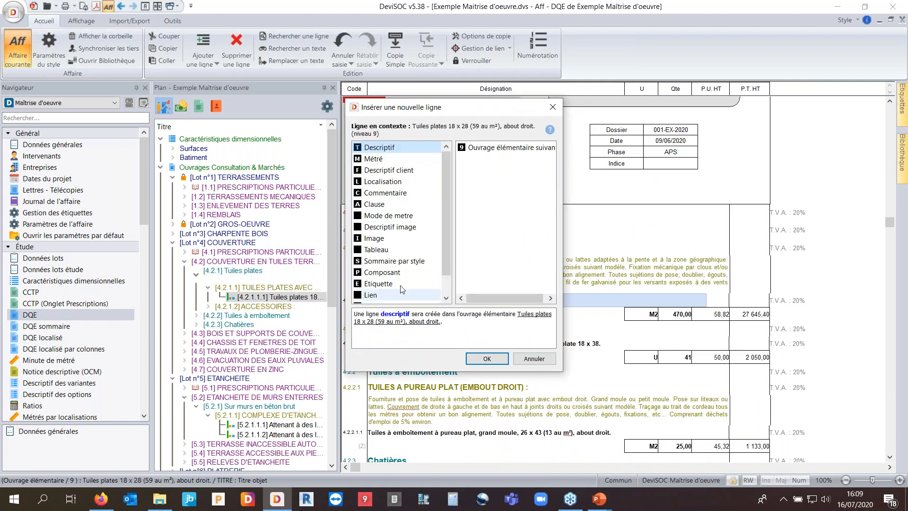
pyautogui.click(471, 147)
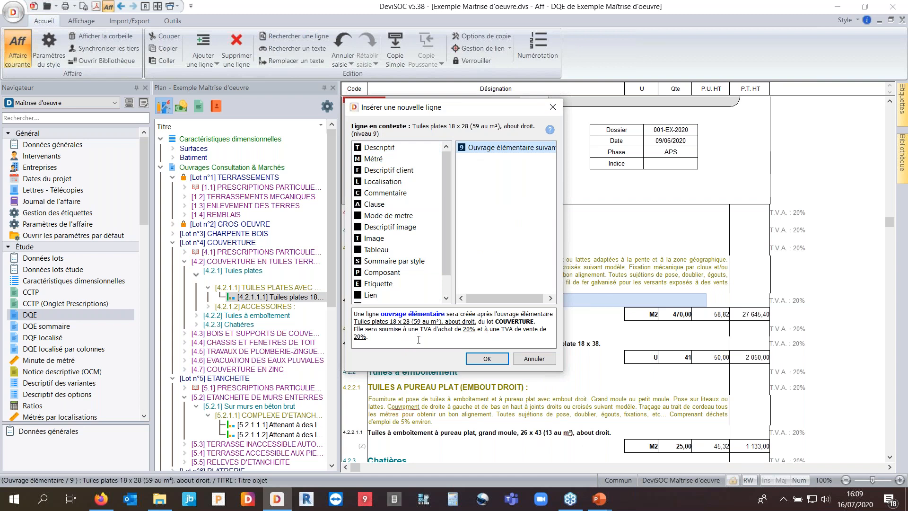
pyautogui.click(528, 358)
pyautogui.doubleClick(432, 299)
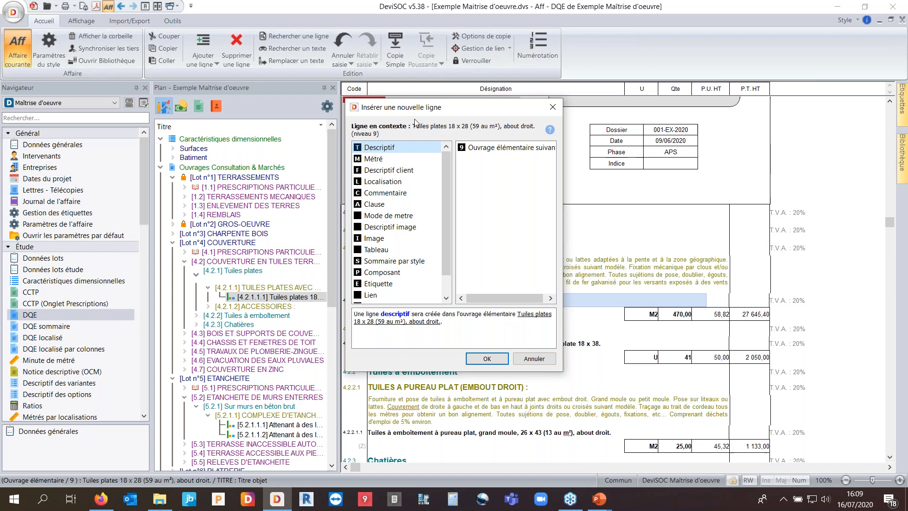
pyautogui.click(534, 362)
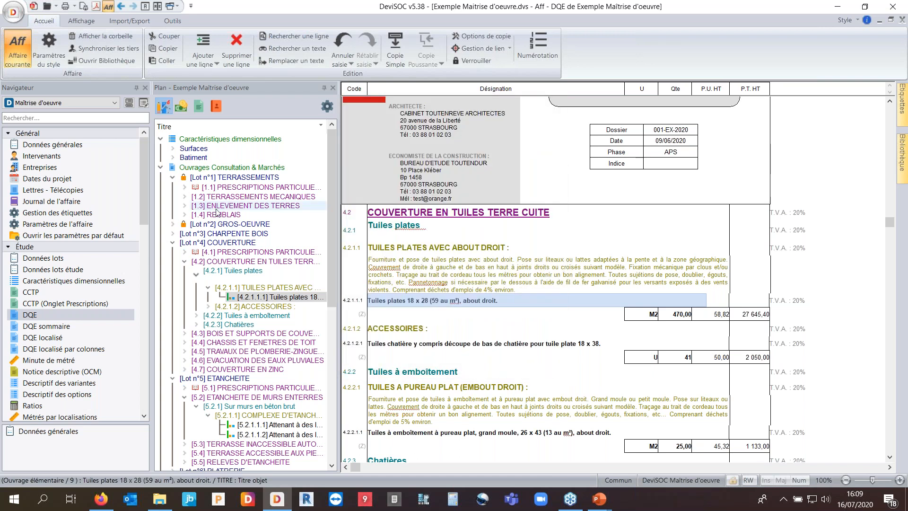
# Step: Examine the line types insertable at lot 3 CHARPENTE BOIS and read the related online help on creating the project structure
pyautogui.click(221, 233)
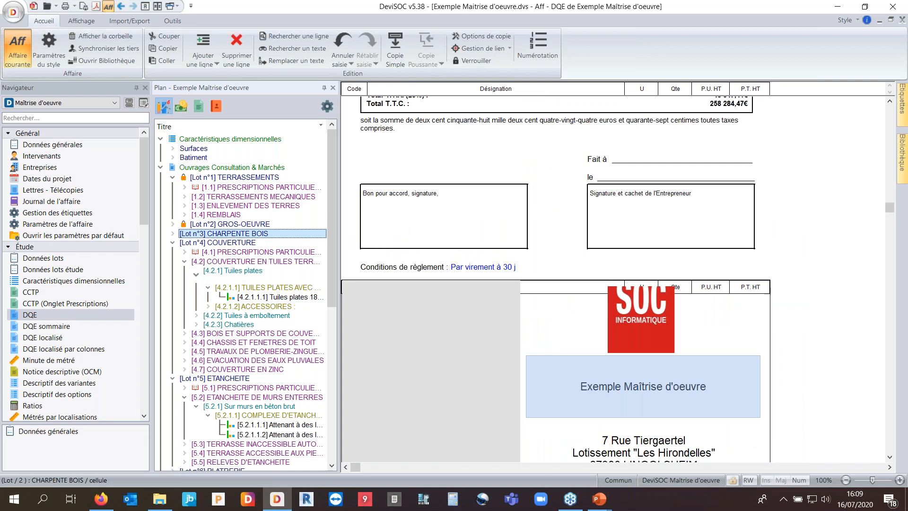
pyautogui.press('Insert')
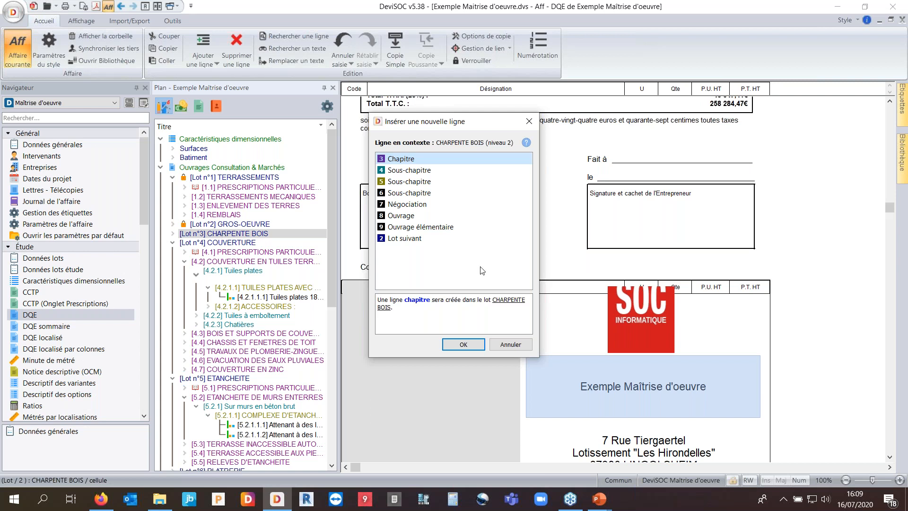
pyautogui.click(526, 143)
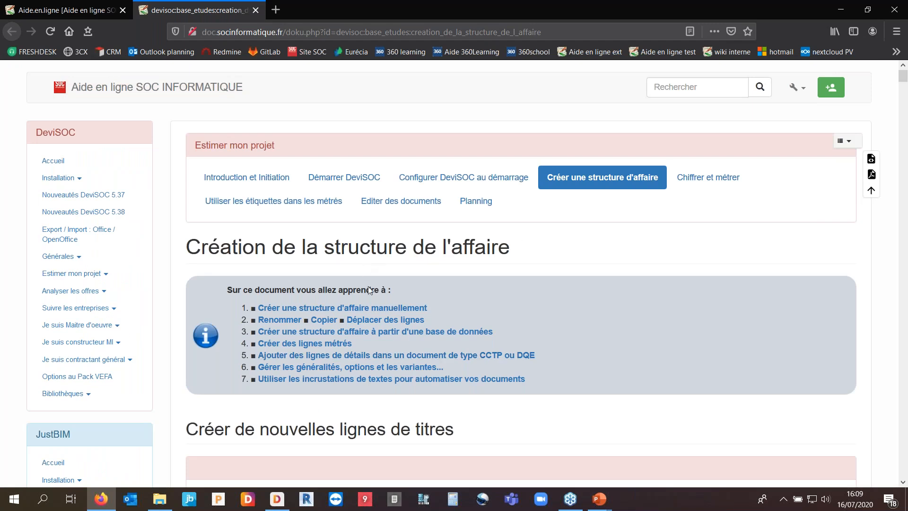
pyautogui.scroll(-1, 373, 301)
pyautogui.scroll(-10, 373, 295)
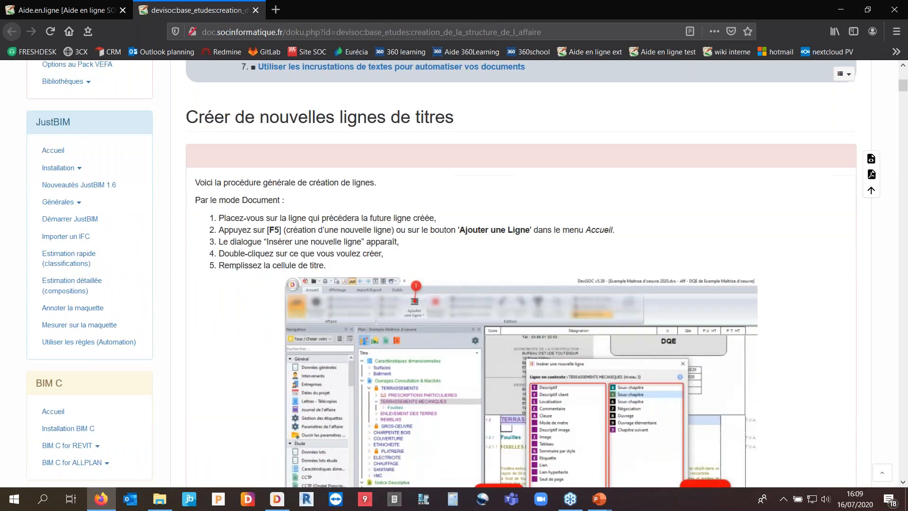
pyautogui.scroll(-4, 373, 296)
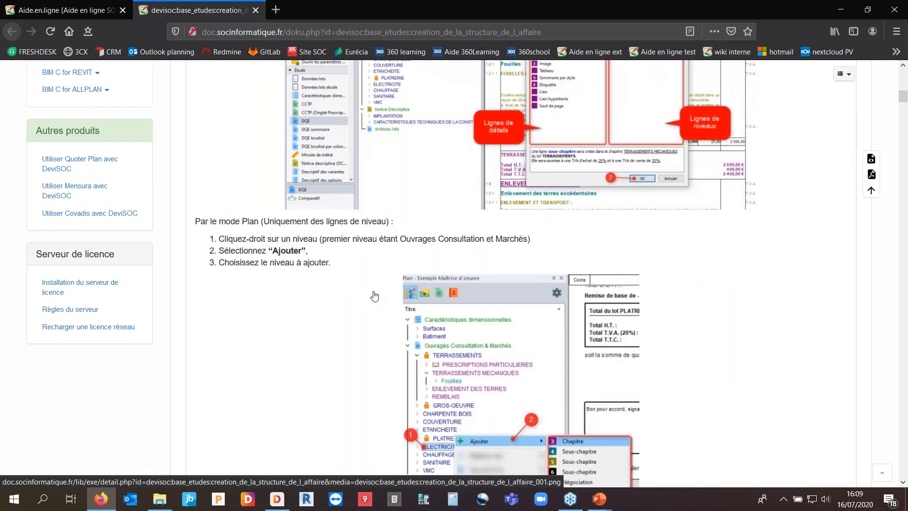
pyautogui.scroll(15, 373, 296)
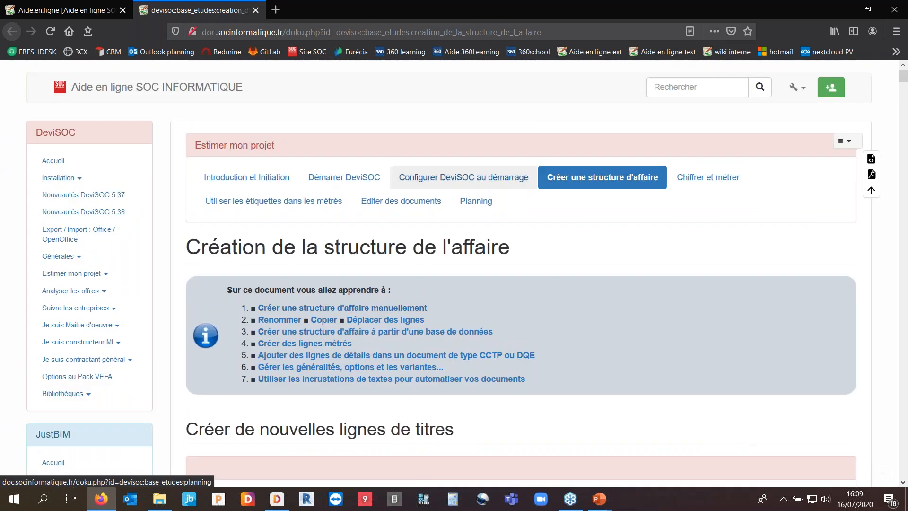
pyautogui.click(838, 10)
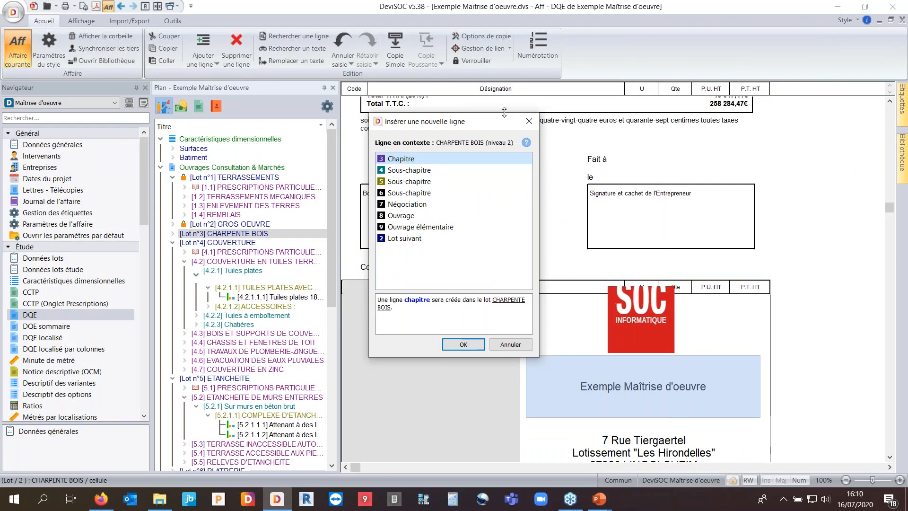
pyautogui.click(528, 120)
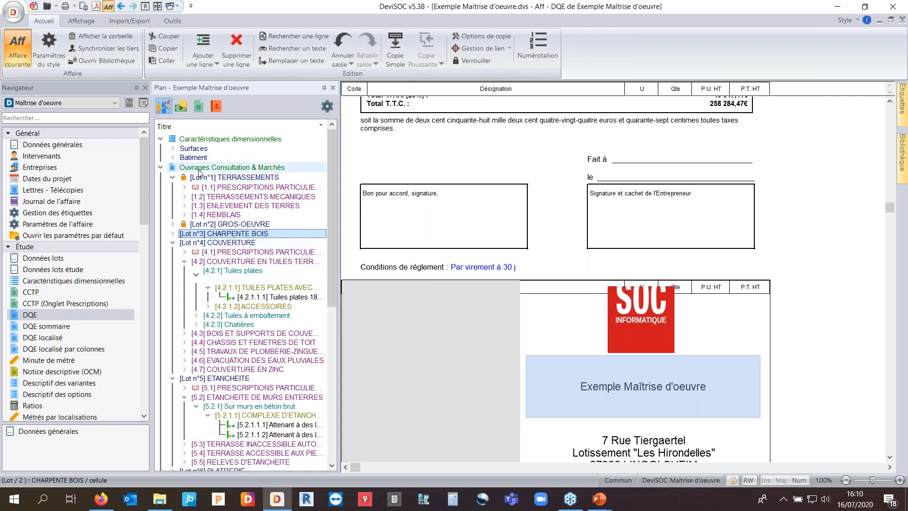
# Step: Collapse all lots under Ouvrages Consultation & Marchés and the Frais annexes section in the project plan
pyautogui.click(161, 167)
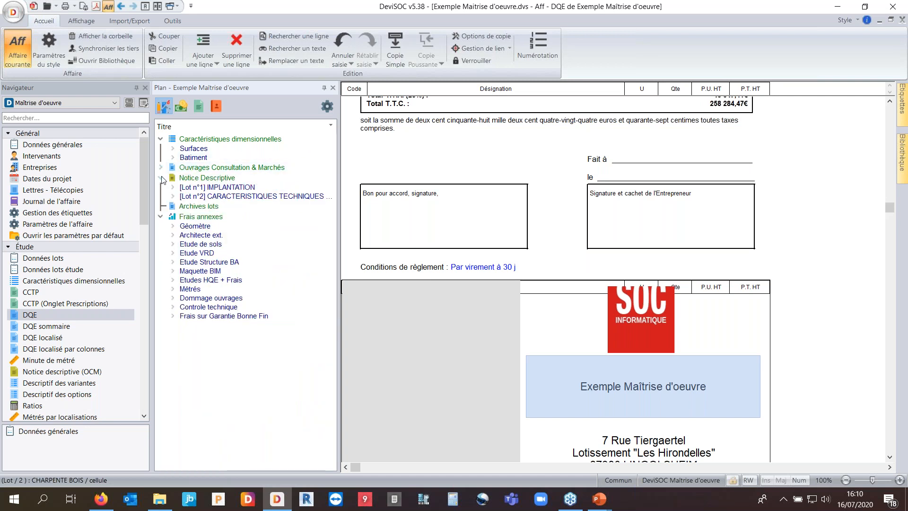
pyautogui.click(160, 168)
pyautogui.click(172, 196)
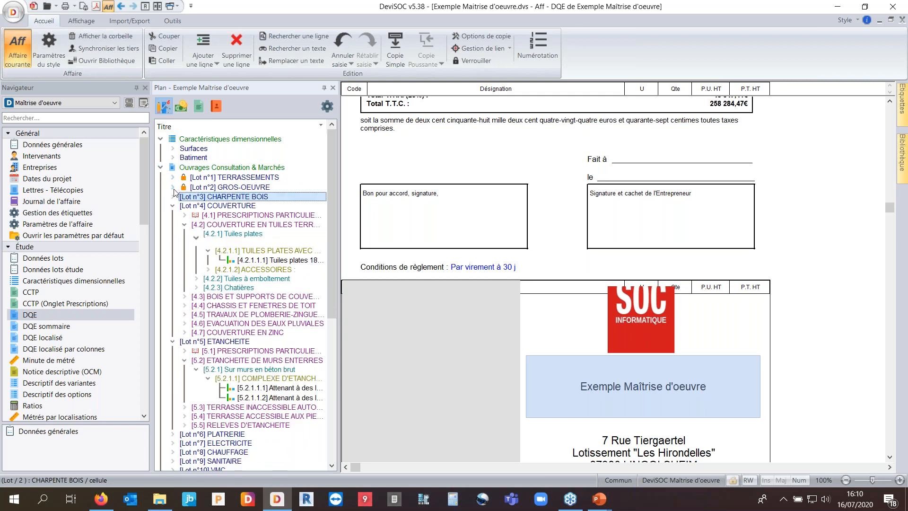
pyautogui.click(172, 205)
pyautogui.click(173, 215)
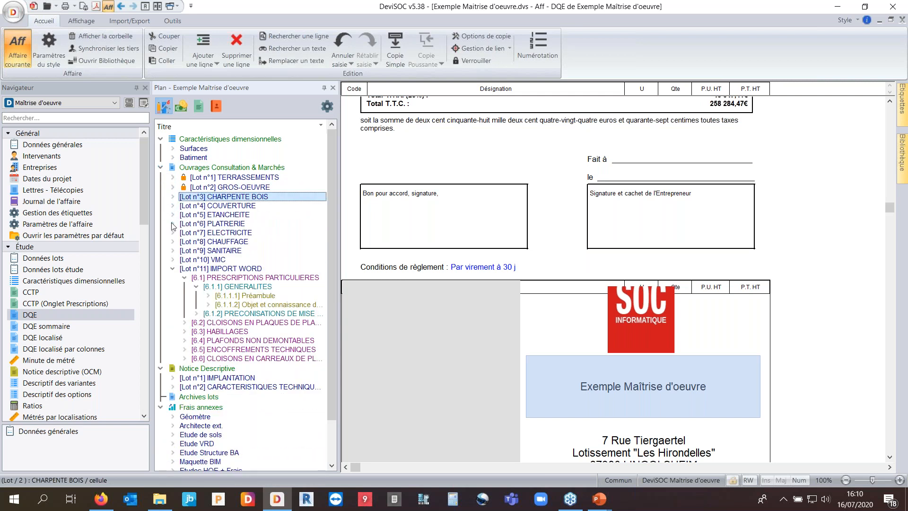
pyautogui.click(172, 268)
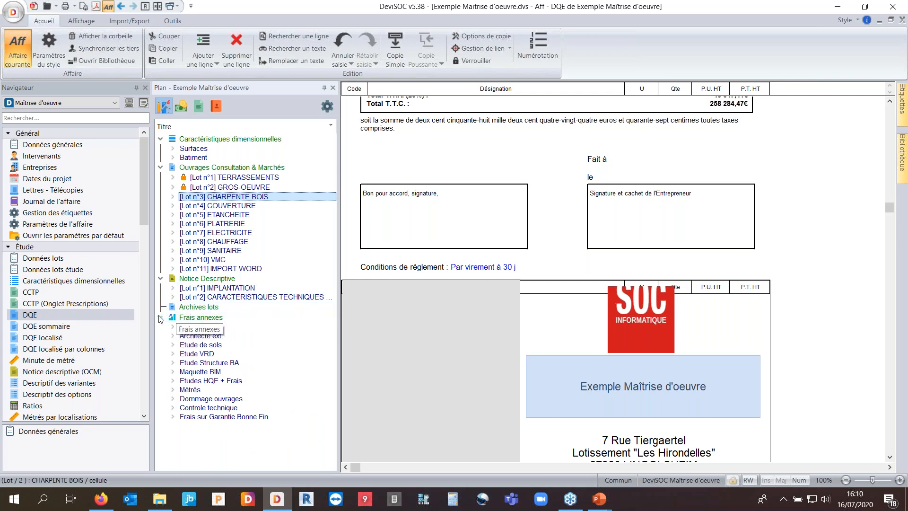
pyautogui.doubleClick(179, 321)
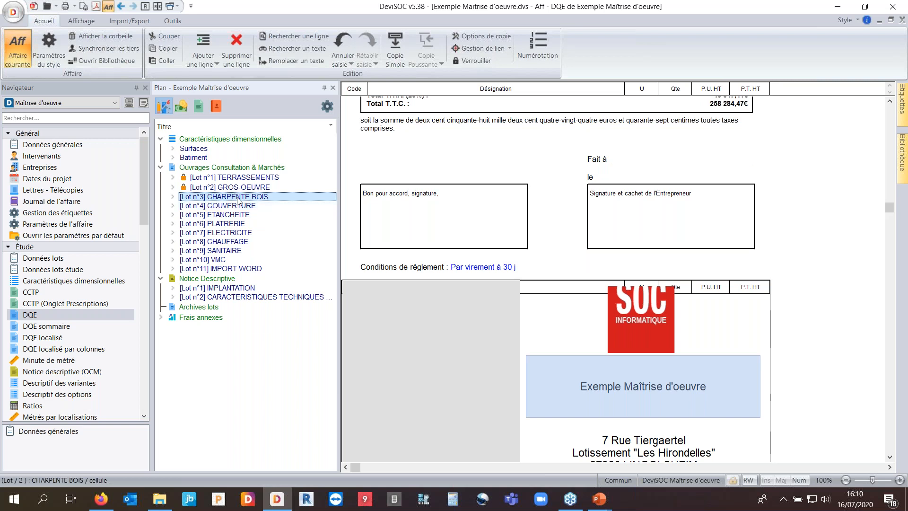
# Step: Move lot 3 CHARPENTE BOIS to Archives lots
pyautogui.rightClick(238, 198)
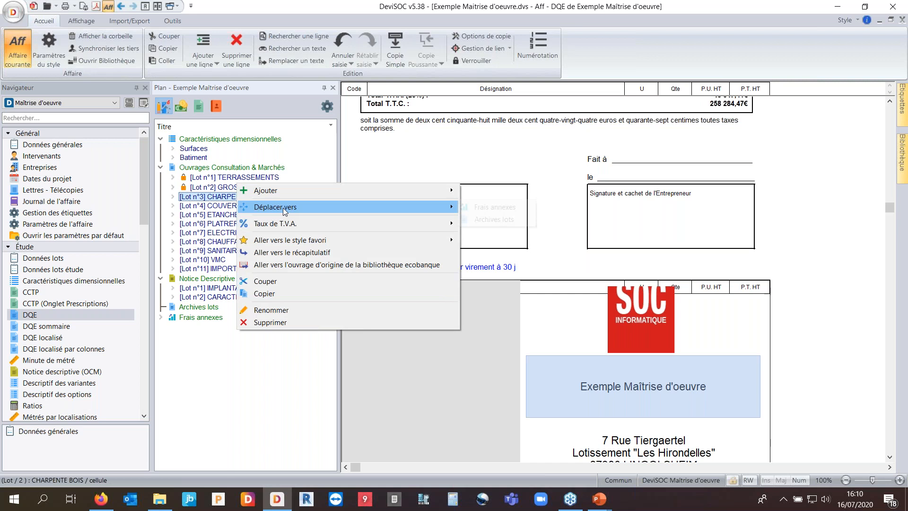
pyautogui.moveTo(284, 211)
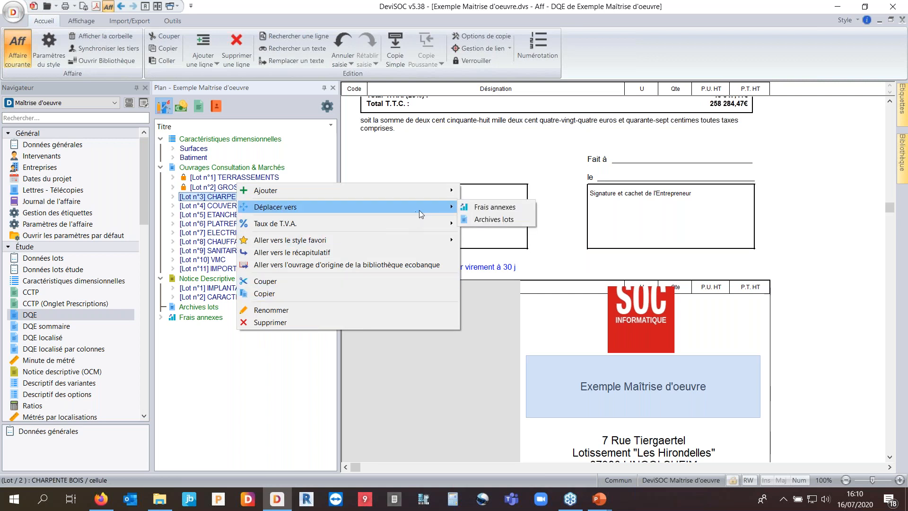
pyautogui.click(499, 220)
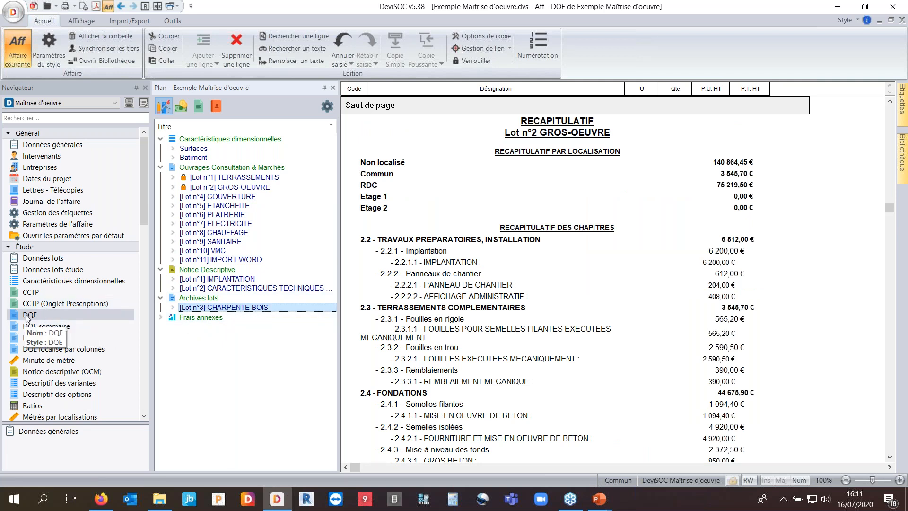
# Step: Examine the end of lot 2 GROS-OEUVRE and the contents of the archived CHARPENTE BOIS lot in the DQE
pyautogui.click(27, 315)
pyautogui.click(210, 308)
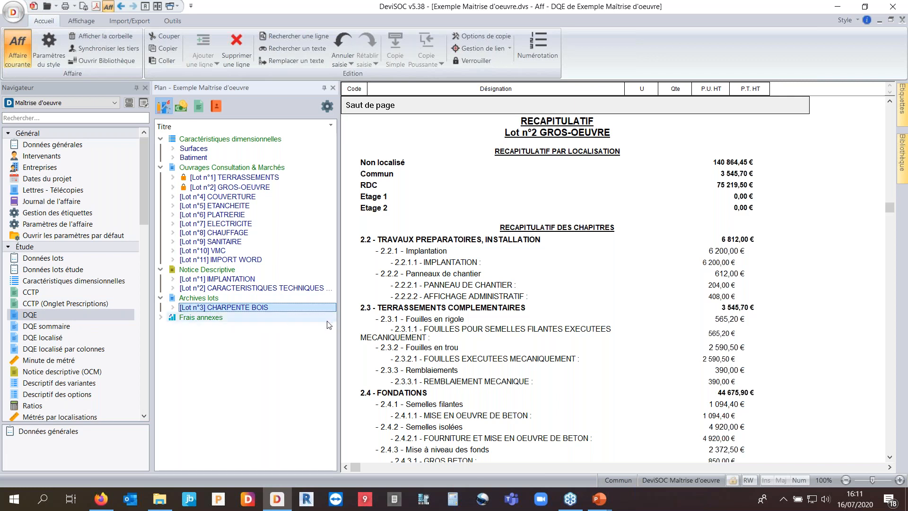
pyautogui.click(477, 280)
pyautogui.scroll(4, 477, 280)
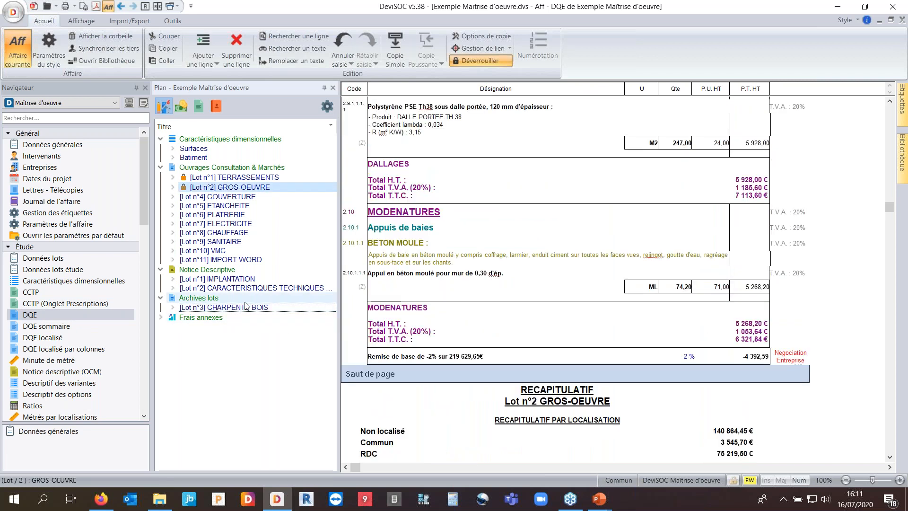
pyautogui.click(243, 301)
pyautogui.click(239, 308)
pyautogui.scroll(-6, 565, 330)
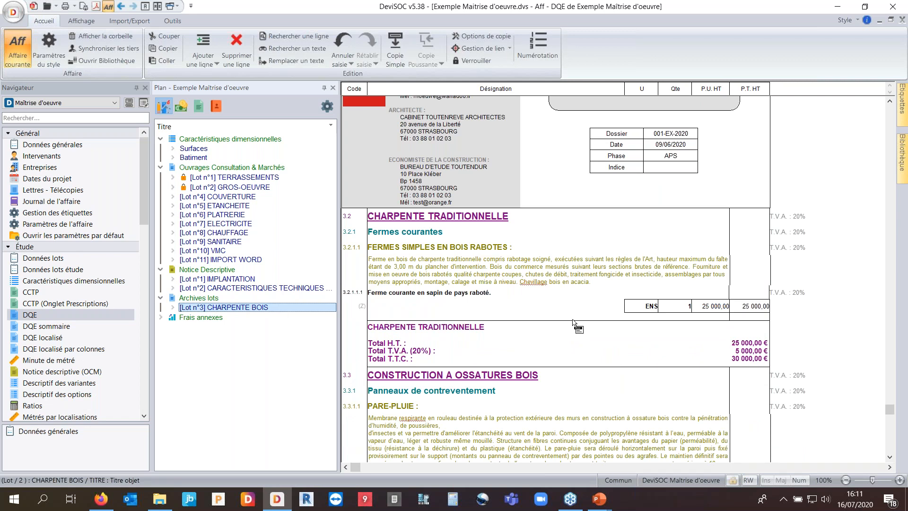
pyautogui.scroll(-6, 34, 275)
# Step: Examine the TCE summary of all trades with lot 3 CHARPENTE BOIS archived
pyautogui.click(9, 256)
pyautogui.click(8, 248)
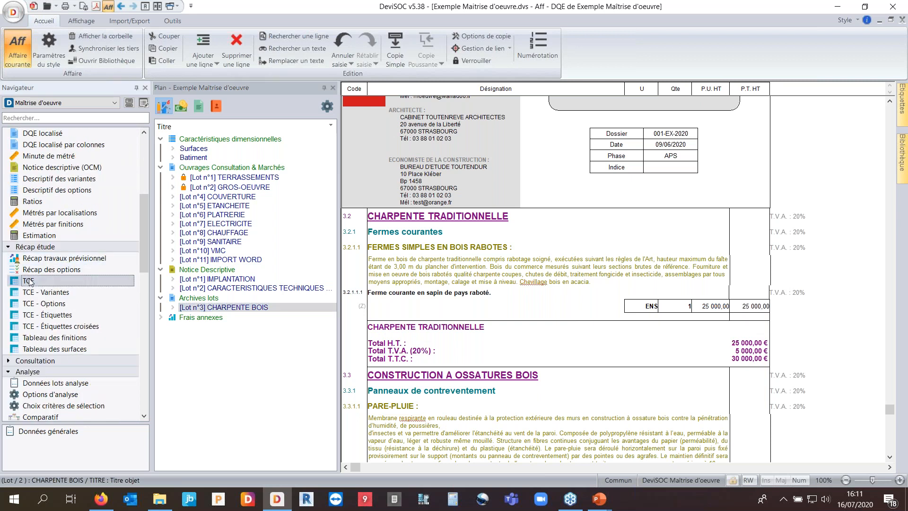
pyautogui.click(28, 281)
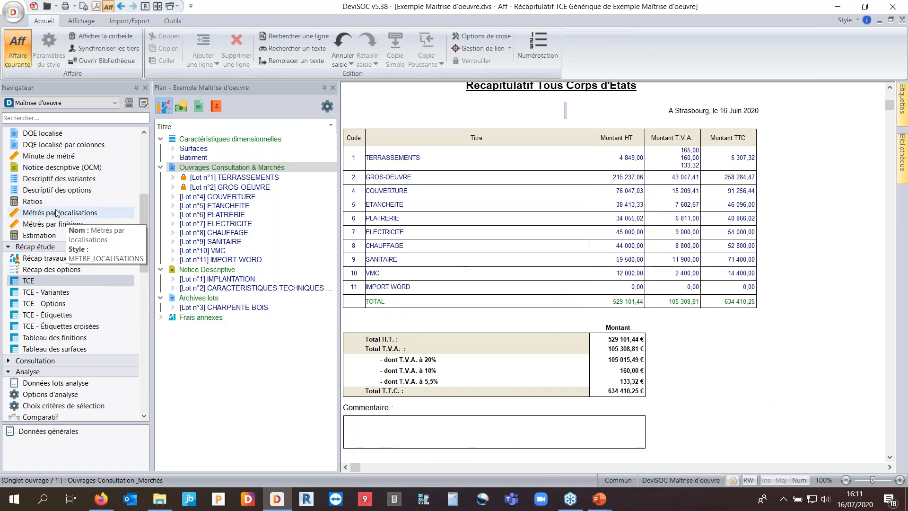
# Step: Move lot 3 CHARPENTE BOIS from Archives lots back to Ouvrages Consultation & Marchés, placing it directly after lot 2 GROS-OEUVRE
pyautogui.scroll(5, 32, 279)
pyautogui.click(30, 279)
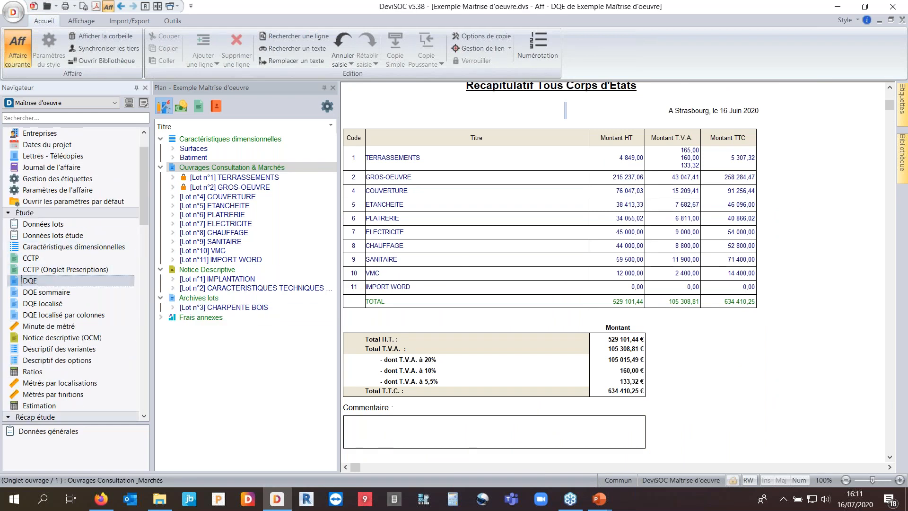
pyautogui.click(262, 308)
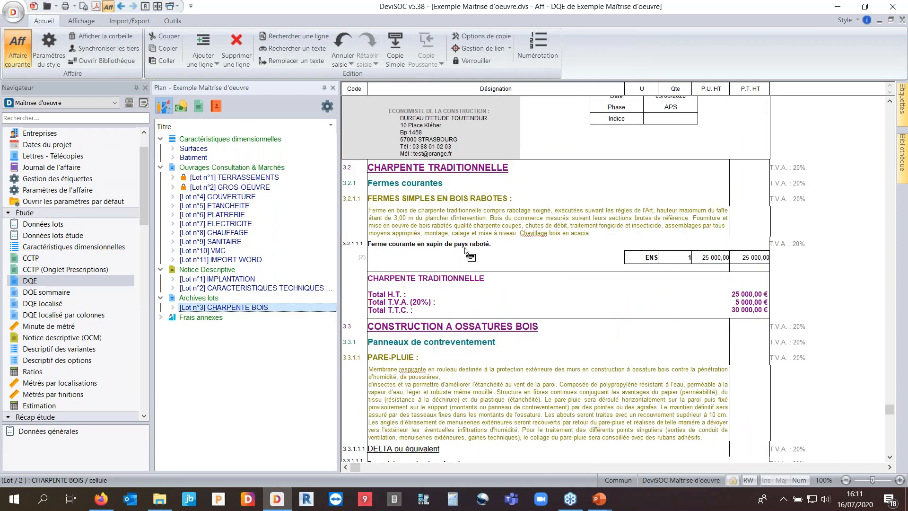
pyautogui.rightClick(221, 308)
pyautogui.moveTo(386, 316)
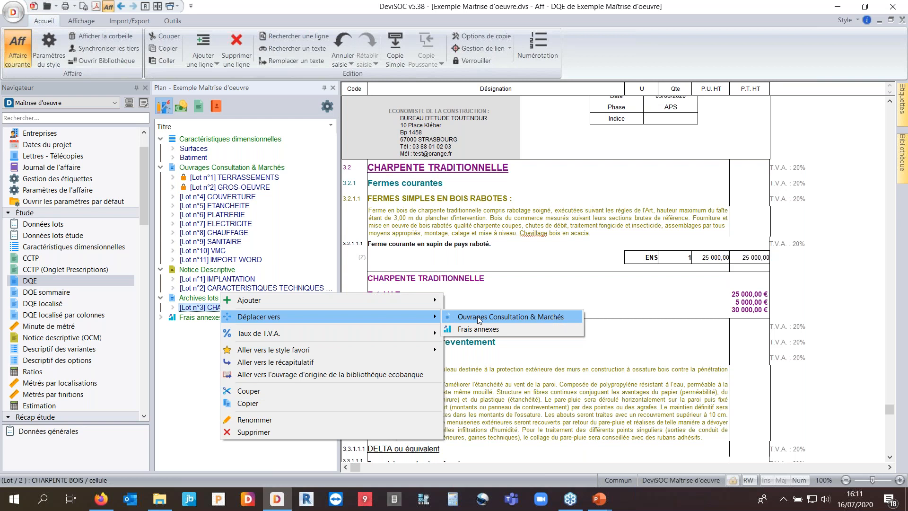
pyautogui.click(478, 315)
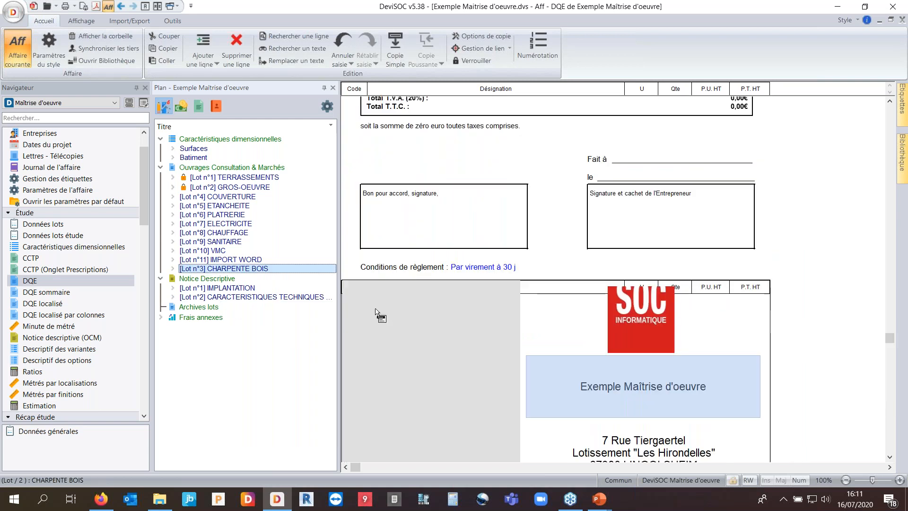
pyautogui.moveTo(245, 269); pyautogui.dragTo(208, 195)
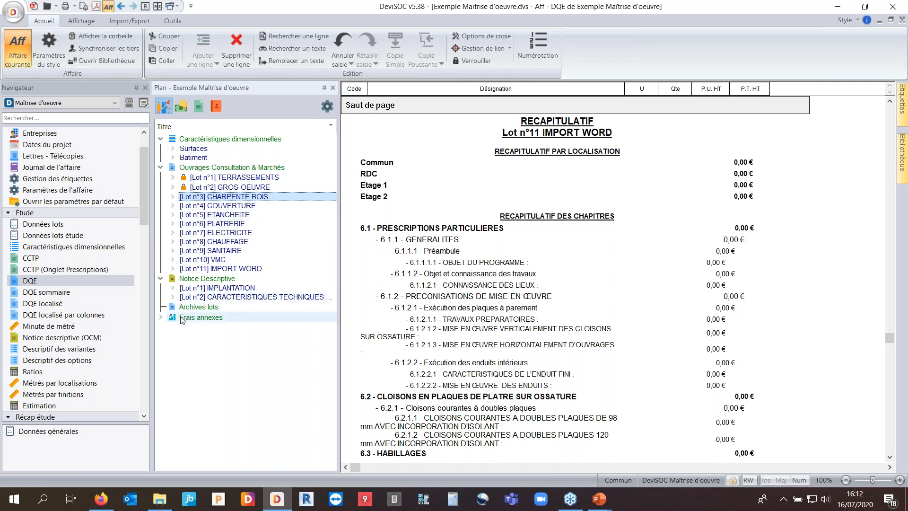
# Step: Switch to the PowerPoint slideshow and advance the slide on the software's ergonomics
pyautogui.click(599, 498)
pyautogui.click(595, 451)
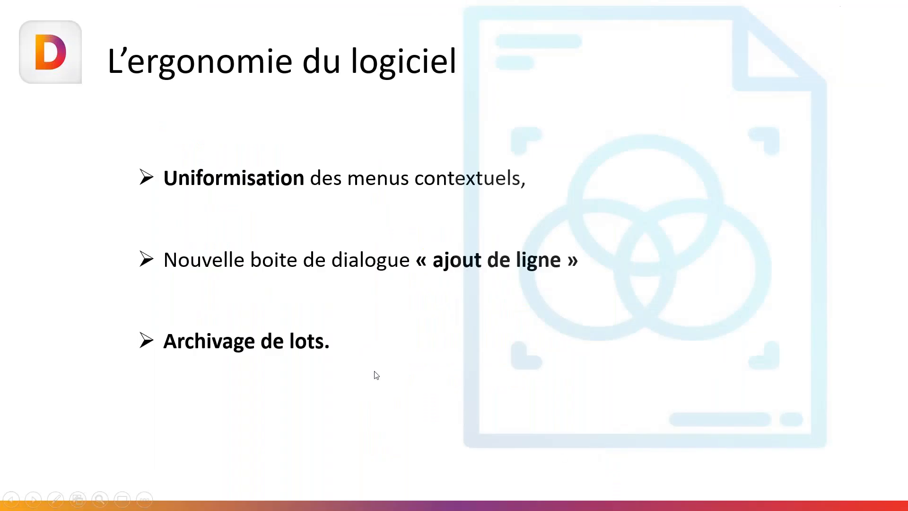
pyautogui.click(283, 283)
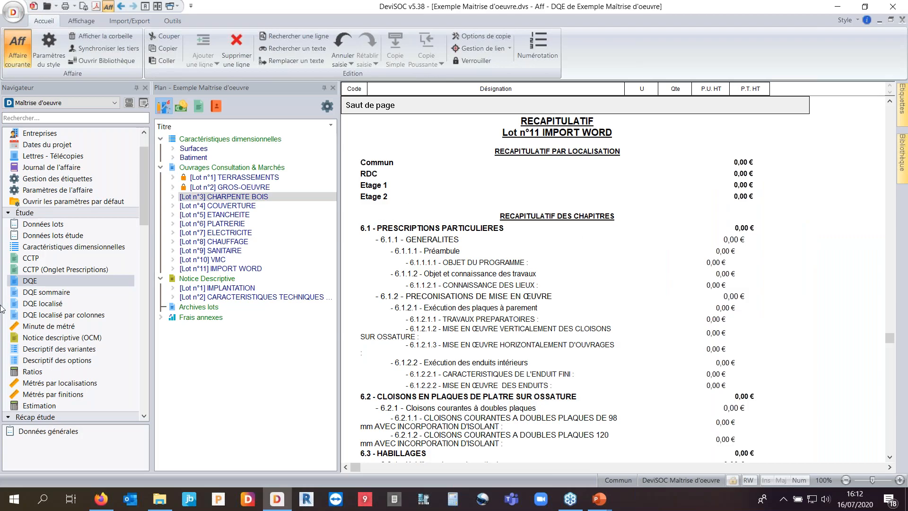
# Step: Examine the partition comparison table and image table in chapter 6.2 of lot 6 PLATRERIE in the DQE
pyautogui.click(208, 223)
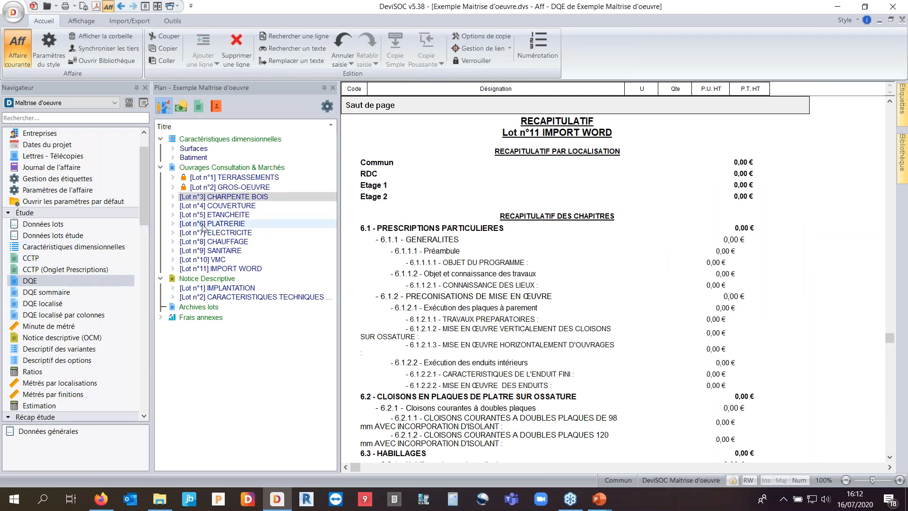
pyautogui.scroll(-15, 715, 339)
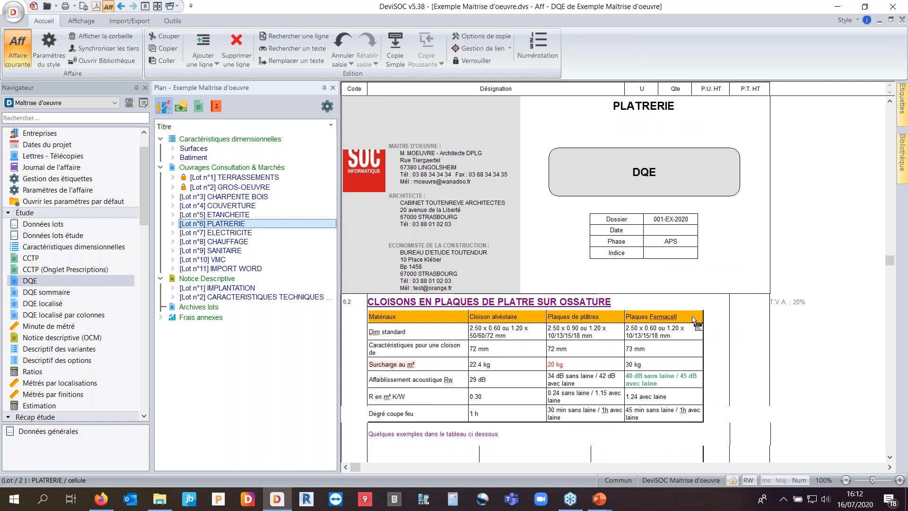
pyautogui.scroll(-3, 662, 308)
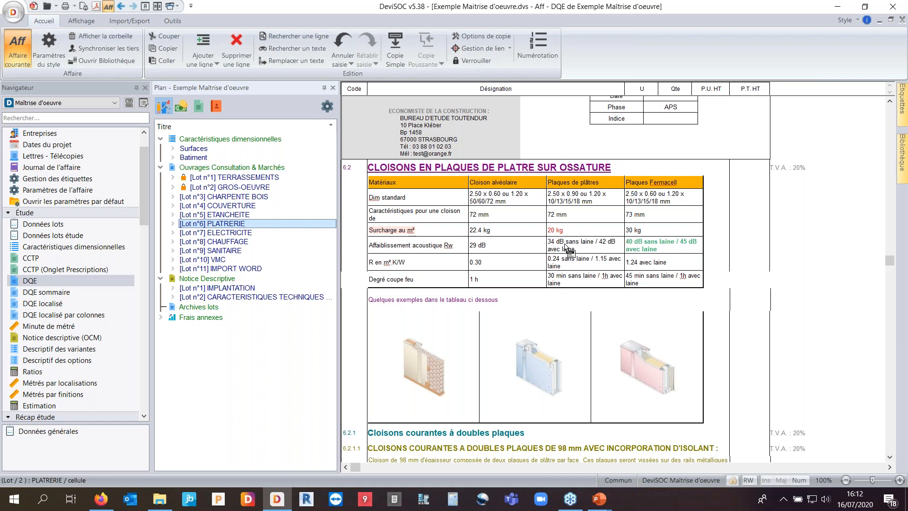
# Step: Select the text of the Surcharge au m² cell for editing and examine its text formatting options
pyautogui.click(428, 229)
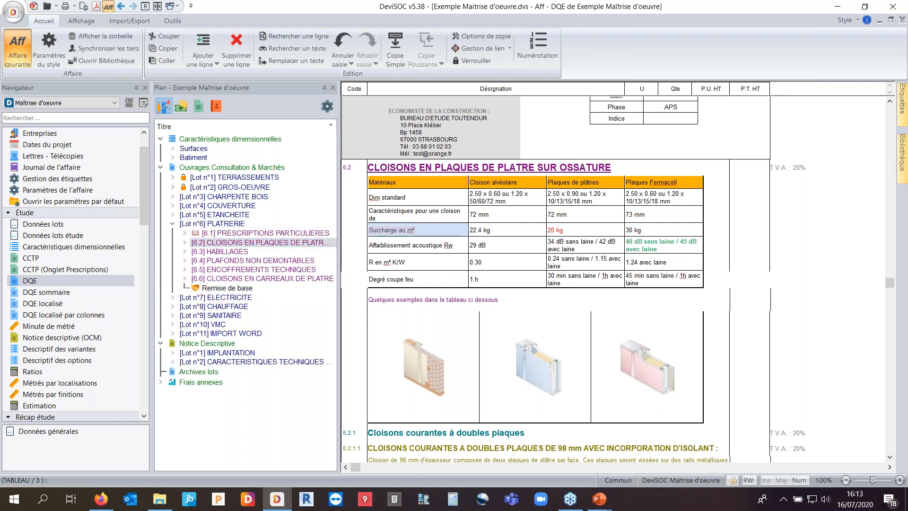
pyautogui.doubleClick(428, 229)
pyautogui.moveTo(416, 229); pyautogui.dragTo(366, 227)
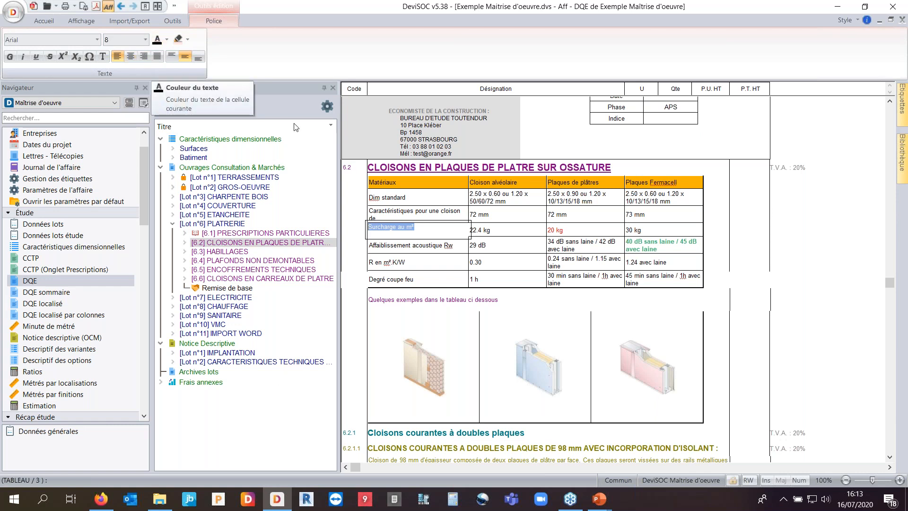
# Step: Review the comparison table's properties for dimensions, alignment, header colour and borders, leaving them unchanged
pyautogui.click(518, 201)
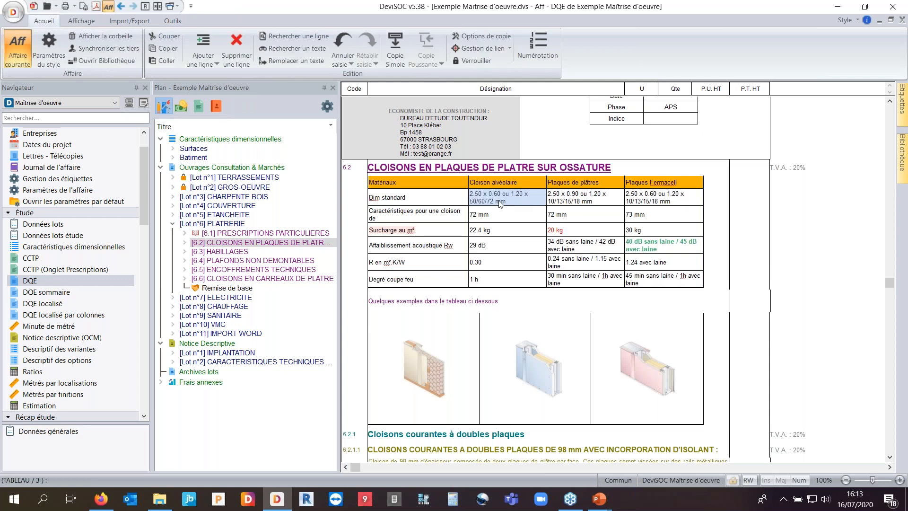
pyautogui.rightClick(500, 204)
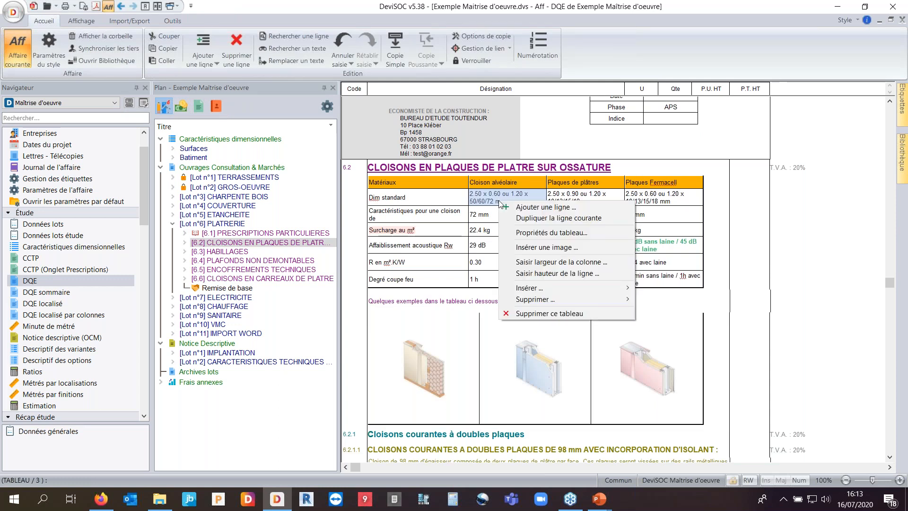
pyautogui.click(551, 232)
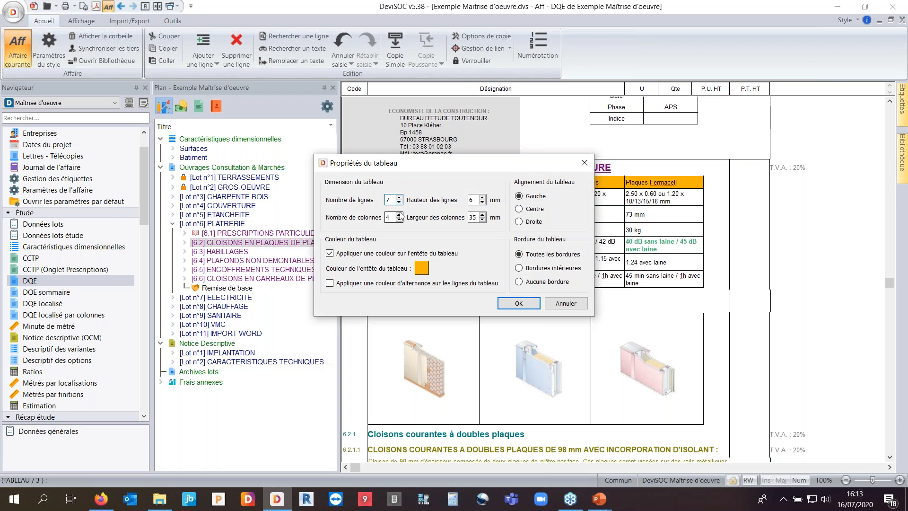
pyautogui.click(474, 200)
pyautogui.click(556, 304)
# Step: Compare the commands offered for the first partition image cell with those for the Surcharge au m² text cell
pyautogui.moveTo(447, 352)
pyautogui.mouseDown()
pyautogui.moveTo(629, 358)
pyautogui.moveTo(467, 375)
pyautogui.moveTo(438, 372)
pyautogui.moveTo(444, 356)
pyautogui.moveTo(431, 358)
pyautogui.mouseUp()
pyautogui.rightClick(431, 358)
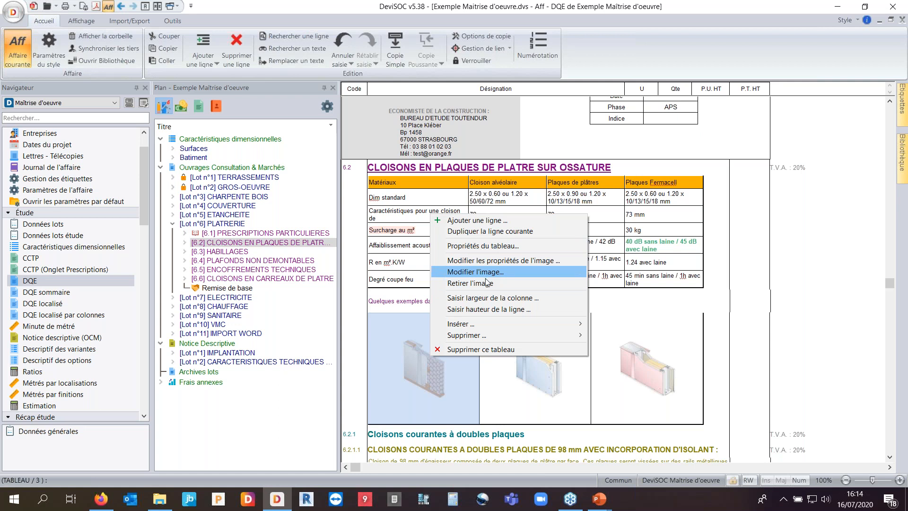
pyautogui.click(389, 230)
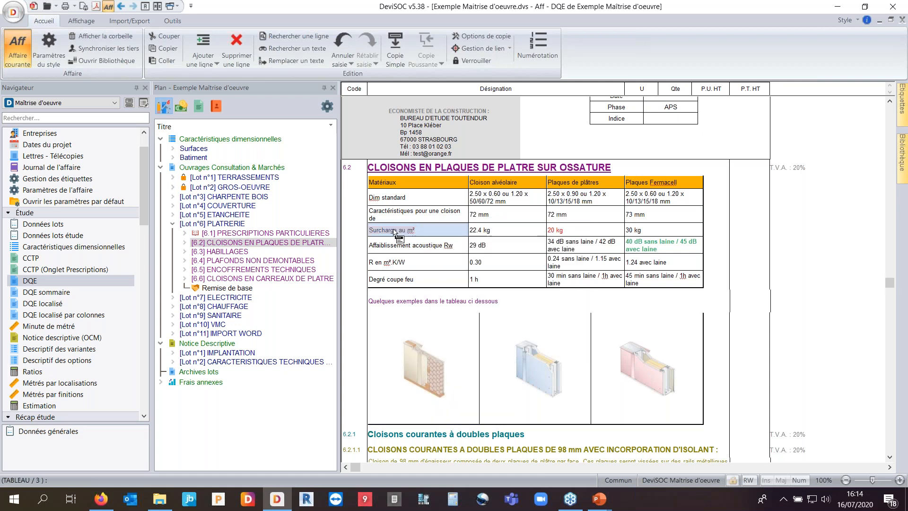
pyautogui.rightClick(394, 230)
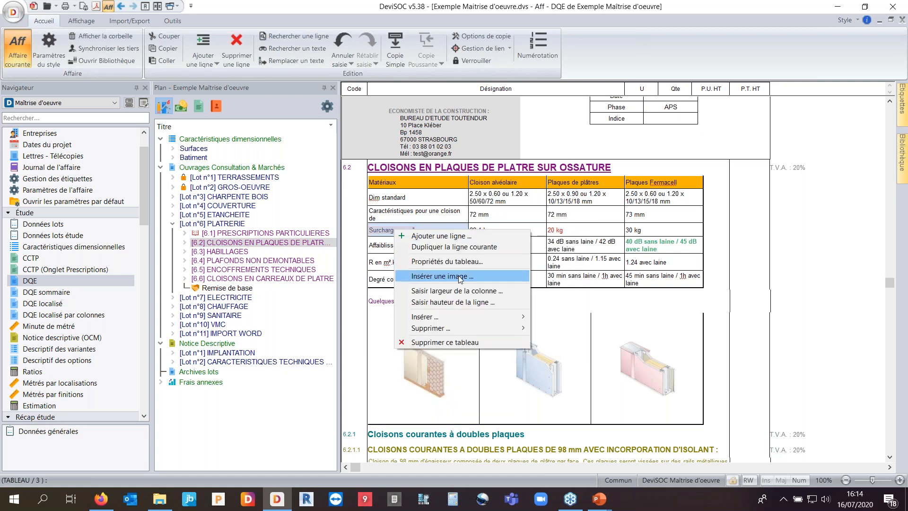
# Step: Inspect the three partition image cells and review the first image's file and dimension properties without changing them
pyautogui.click(491, 355)
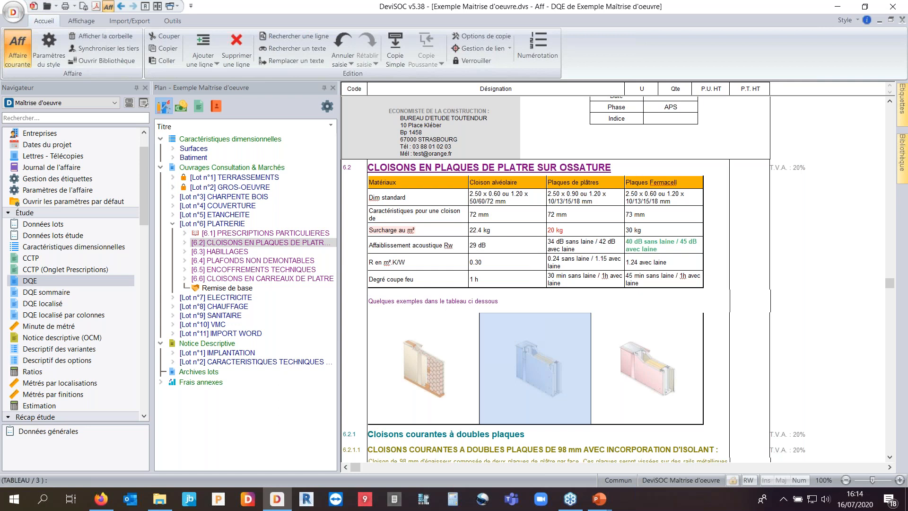
pyautogui.click(418, 361)
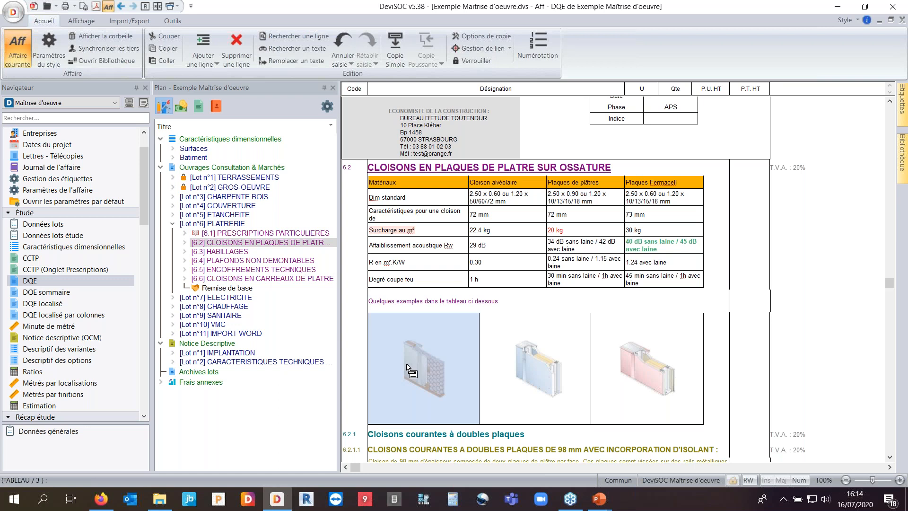
pyautogui.click(540, 381)
pyautogui.click(628, 380)
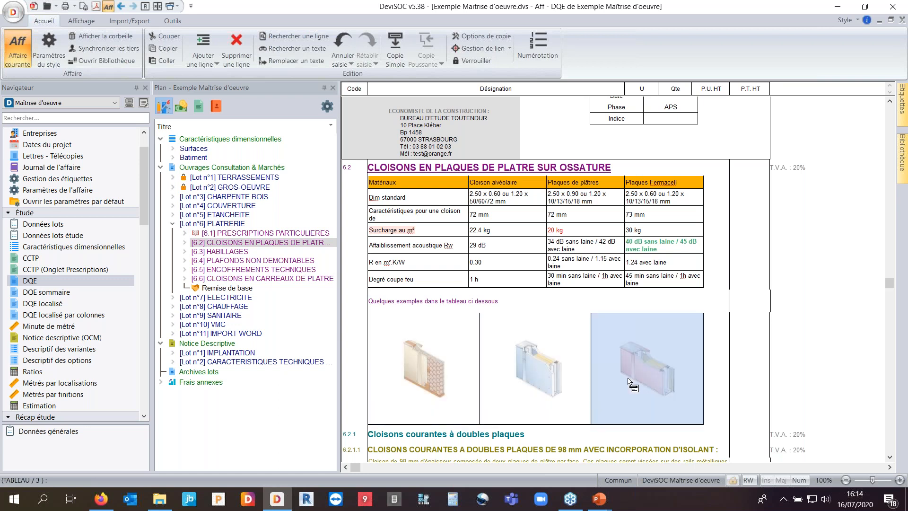
pyautogui.rightClick(451, 354)
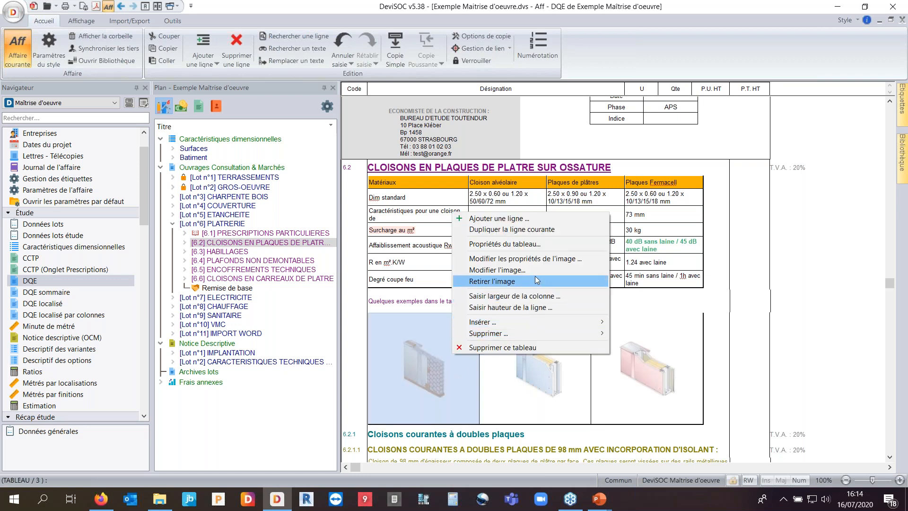
pyautogui.click(537, 259)
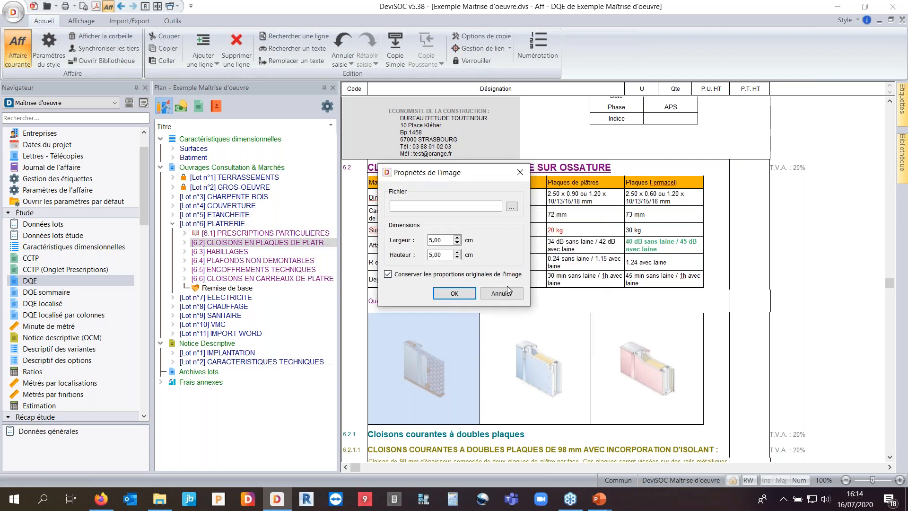
pyautogui.click(502, 297)
# Step: Set the border of the partition image table to Aucune bordure and check its image cells
pyautogui.rightClick(416, 352)
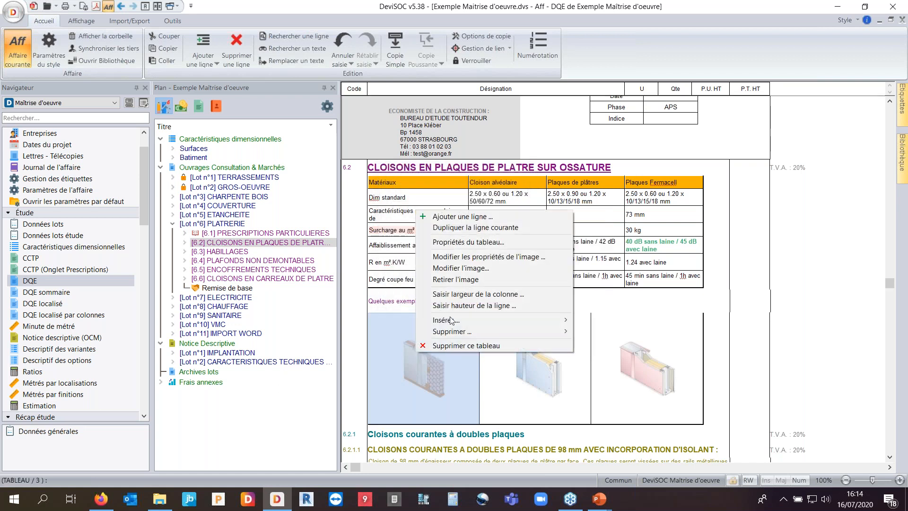
pyautogui.click(498, 243)
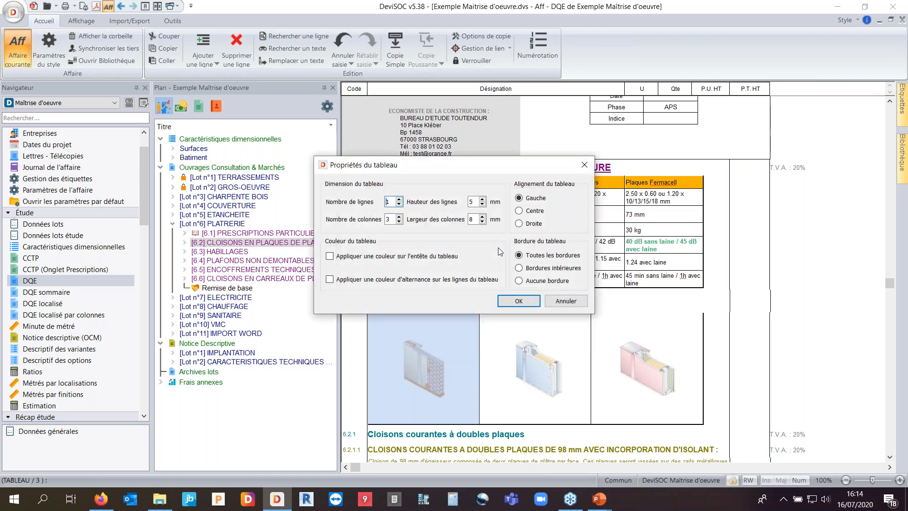
pyautogui.click(532, 283)
pyautogui.click(518, 301)
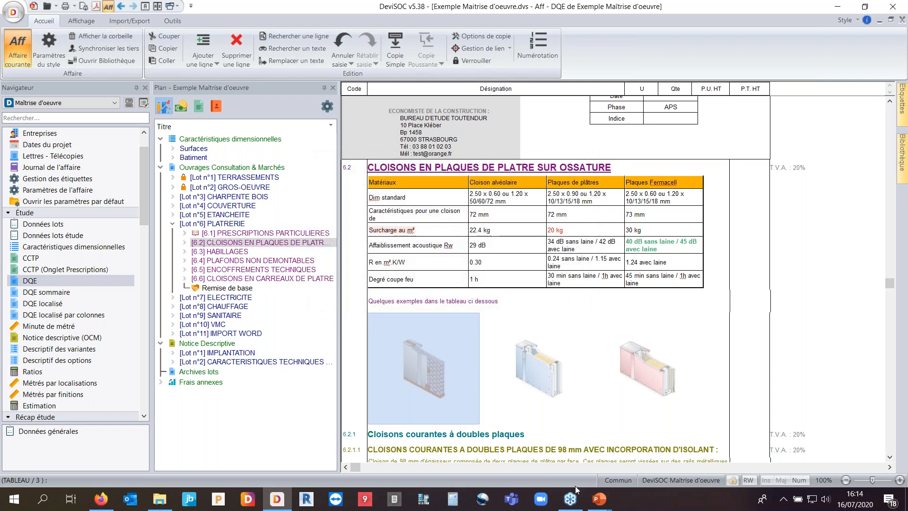
pyautogui.click(558, 368)
pyautogui.click(639, 379)
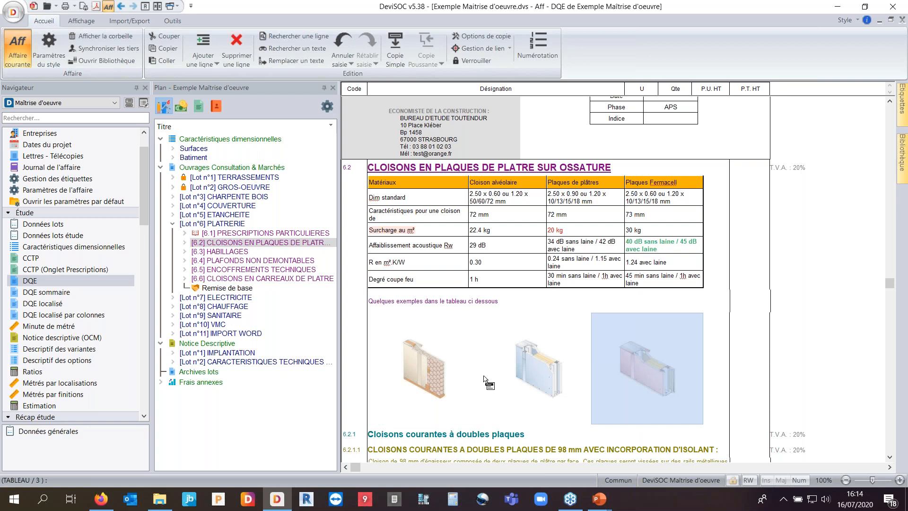
# Step: Insert a Tableau line with one row and one column under the chapter 6.2 title CLOISONS EN PLAQUES DE PLATRE SUR OSSATURE
pyautogui.click(459, 197)
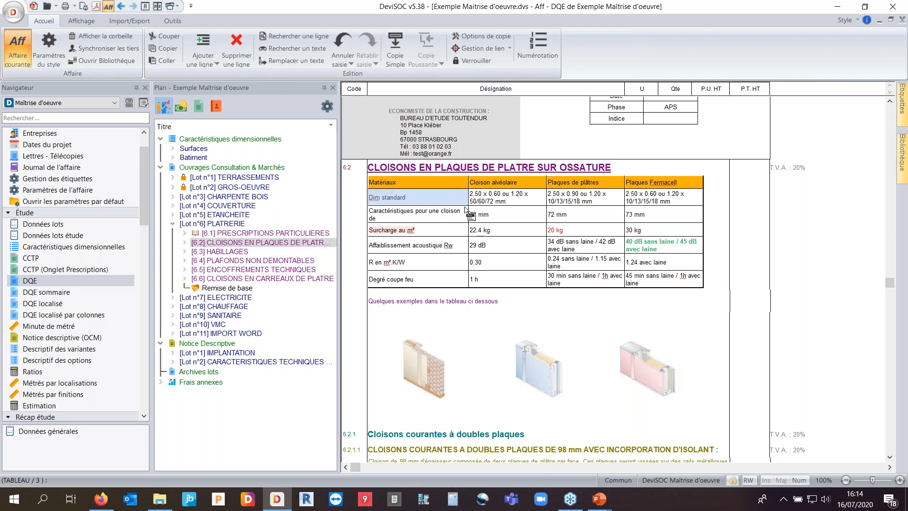
pyautogui.scroll(3, 491, 314)
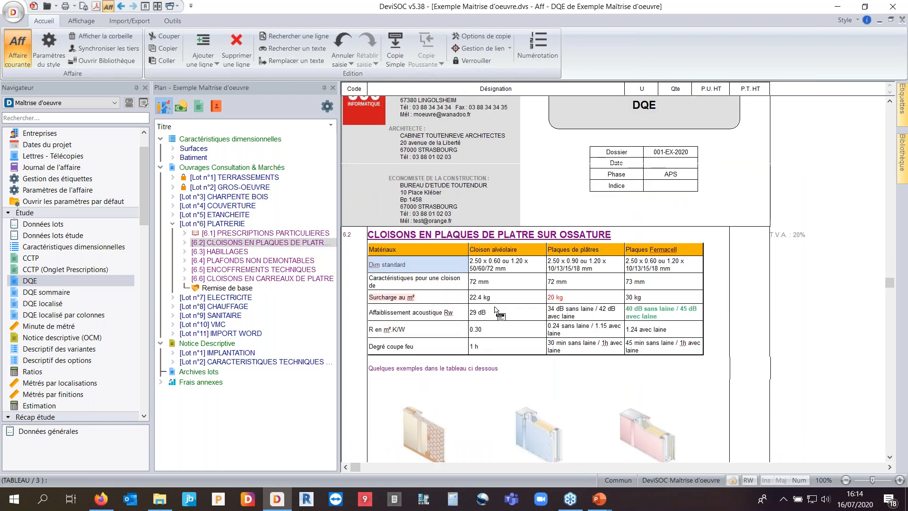
pyautogui.click(462, 238)
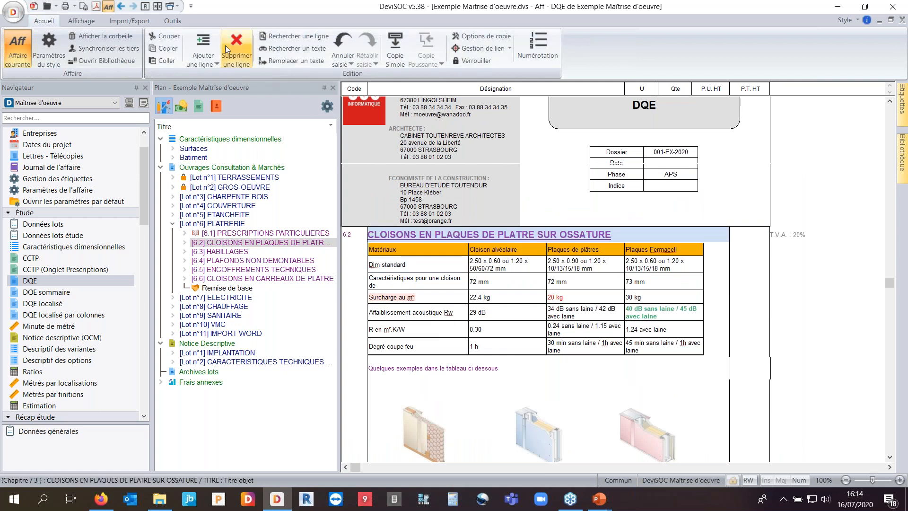
pyautogui.click(209, 34)
pyautogui.click(379, 239)
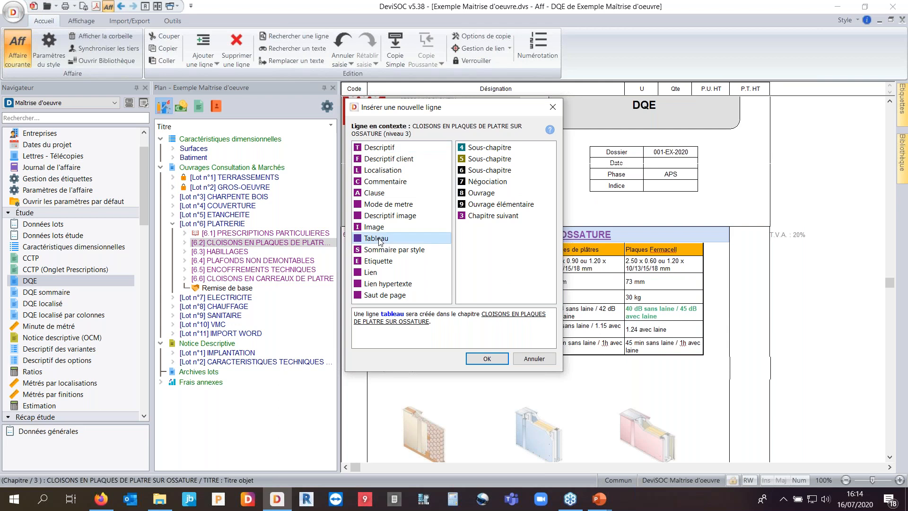
pyautogui.click(487, 359)
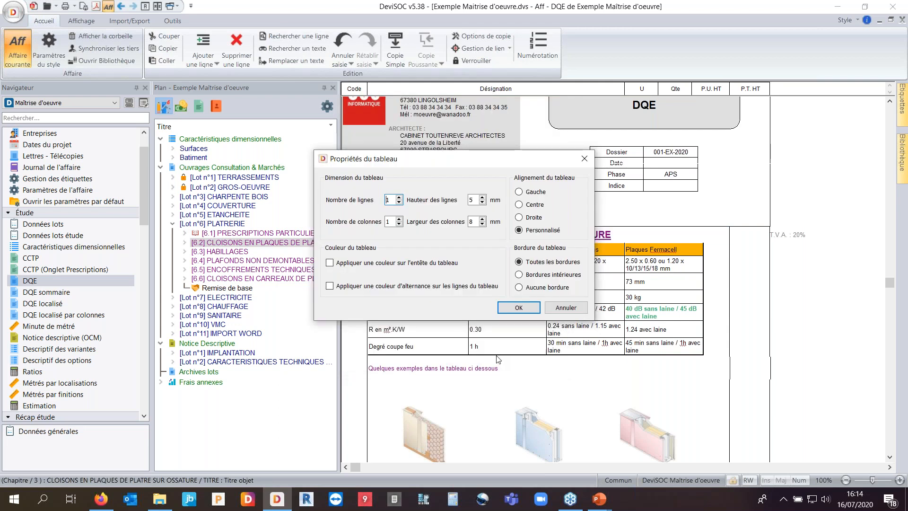
pyautogui.click(566, 310)
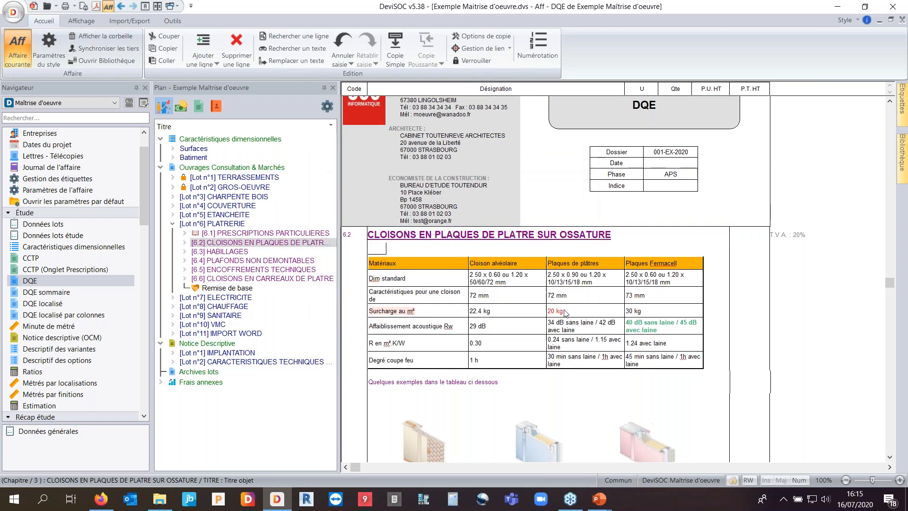
# Step: Delete the empty one-cell table under the chapter 6.2 title CLOISONS EN PLAQUES DE PLATRE SUR OSSATURE
pyautogui.rightClick(427, 293)
pyautogui.moveTo(505, 381)
pyautogui.click(383, 249)
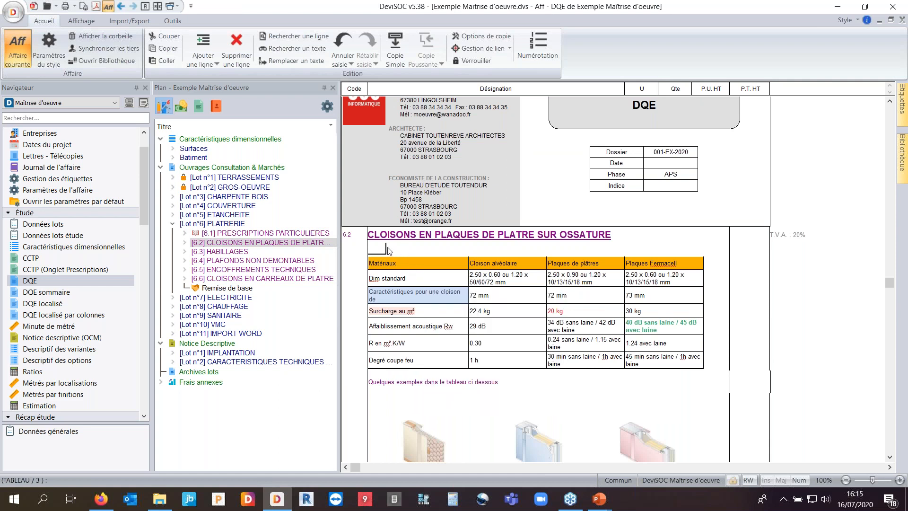
pyautogui.rightClick(383, 250)
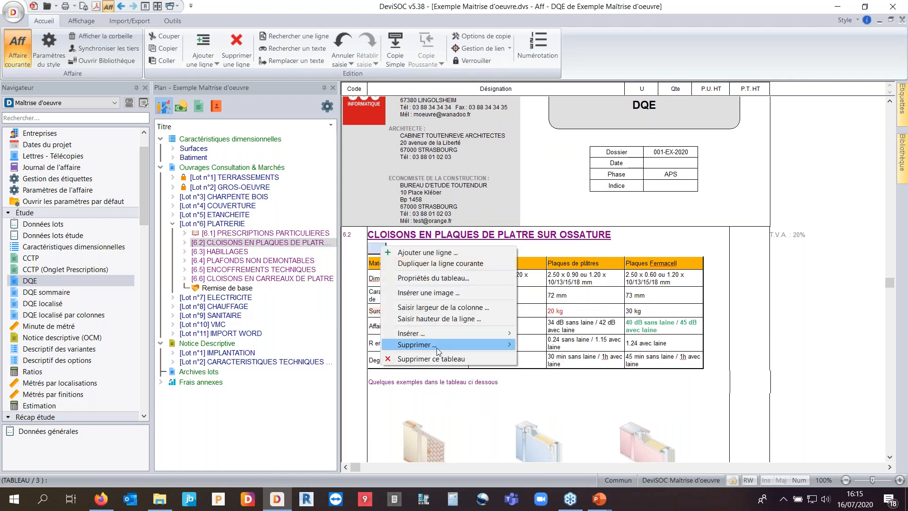
pyautogui.click(432, 358)
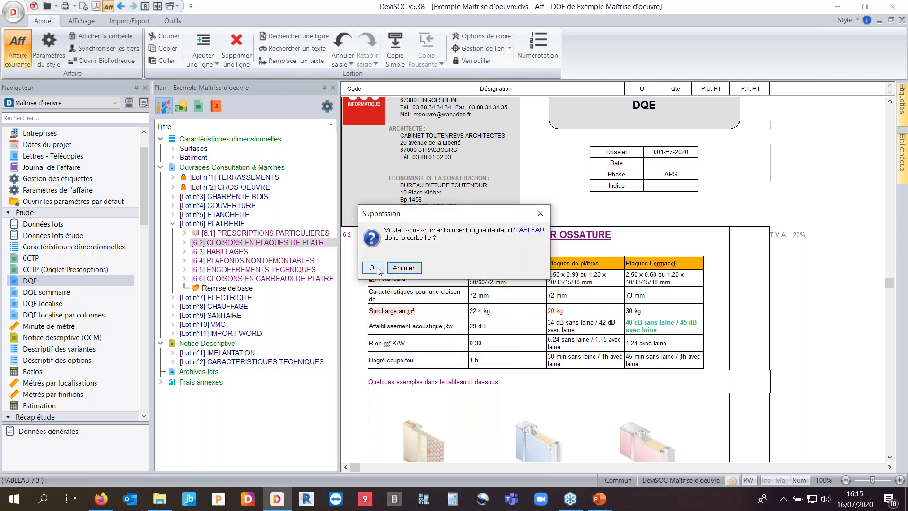
pyautogui.click(404, 267)
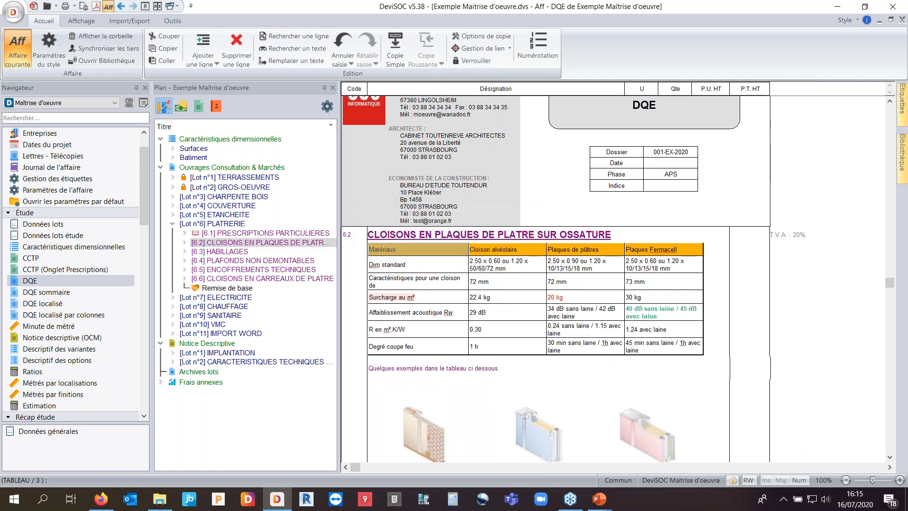
# Step: Insert a Descriptif image line under the 6.2.1 title Cloisons courantes à doubles plaques without assigning an image or entering text
pyautogui.click(480, 284)
pyautogui.scroll(-2, 480, 287)
pyautogui.scroll(-2, 480, 287)
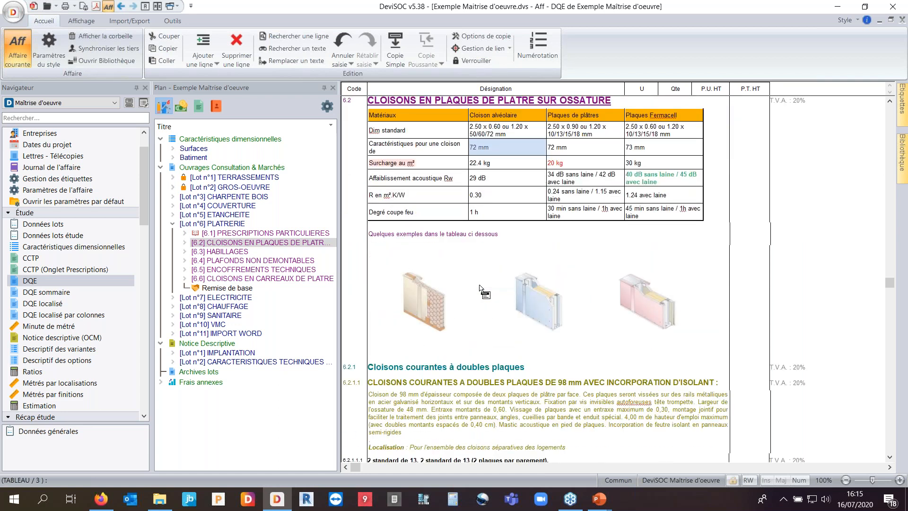
pyautogui.scroll(-2, 480, 287)
pyautogui.click(453, 301)
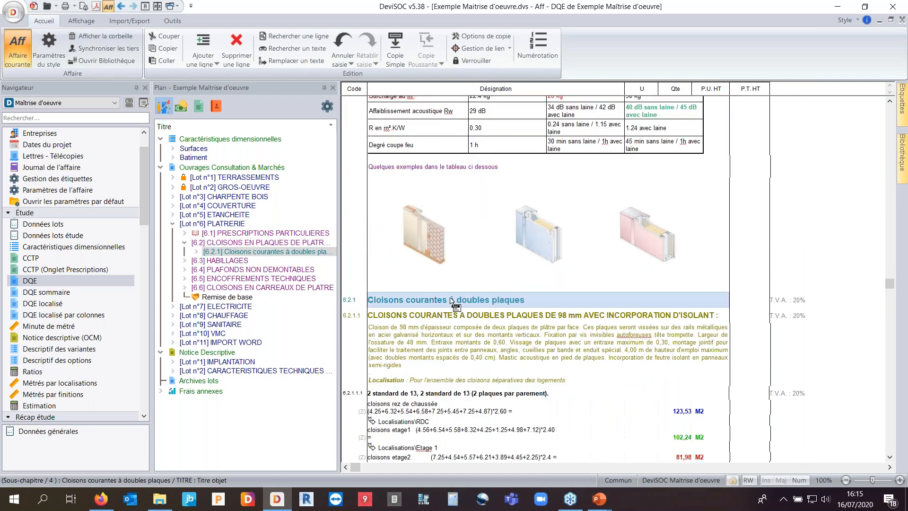
pyautogui.click(203, 47)
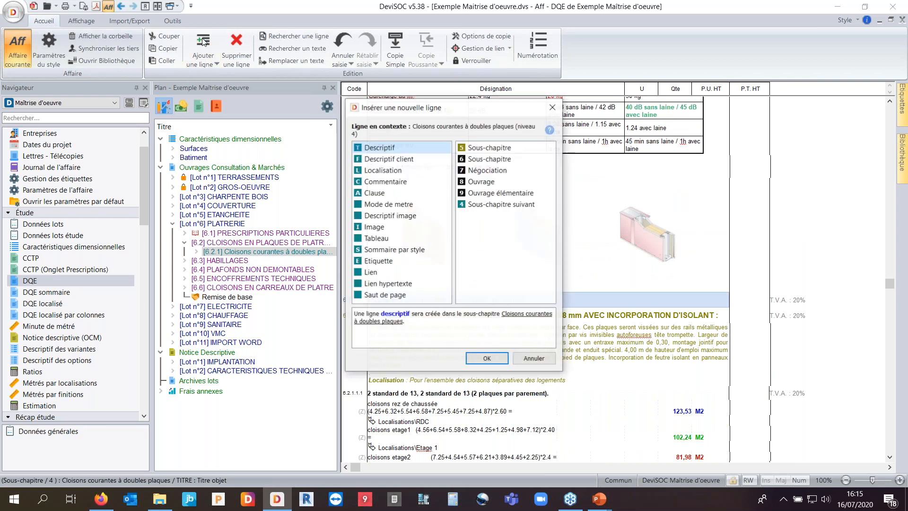
pyautogui.click(394, 216)
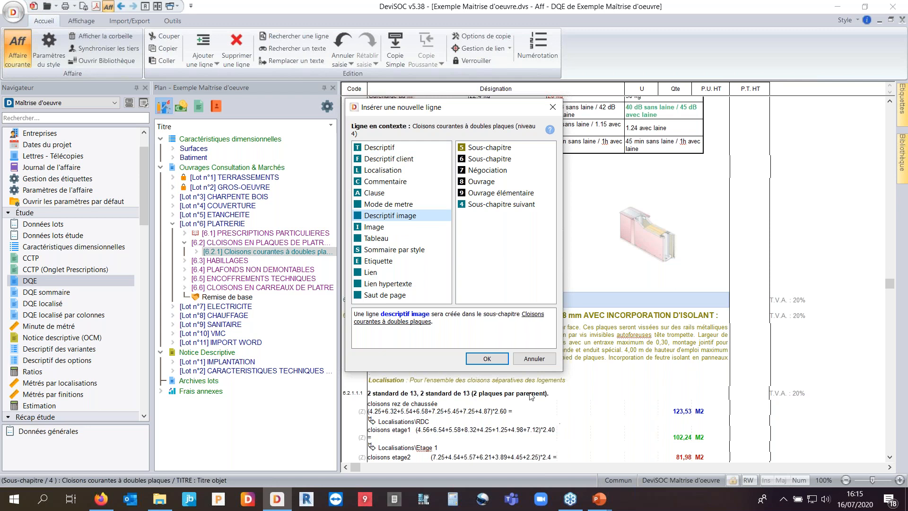
pyautogui.click(495, 359)
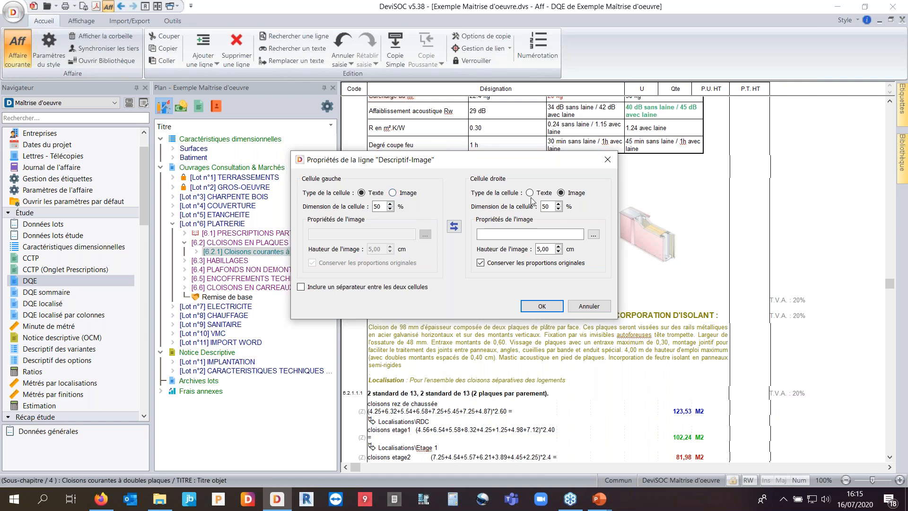
pyautogui.click(589, 308)
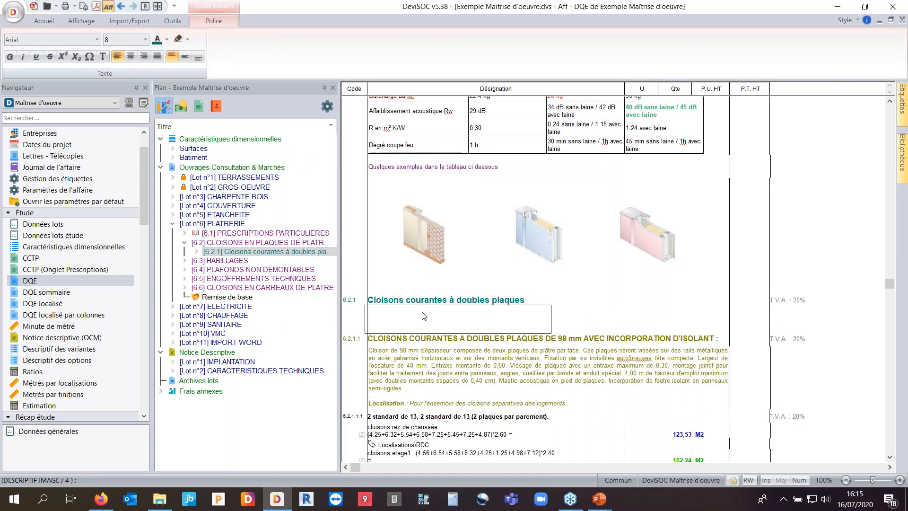
pyautogui.press('Escape')
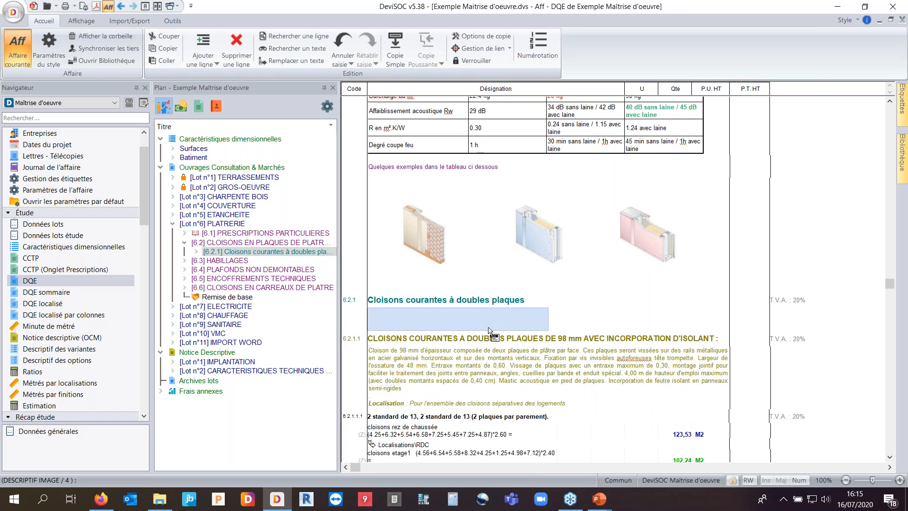
# Step: Center the description text of 6.4.1.1 OSSATURE POUR PLAQUES DE PLATRE horizontally and vertically within its Descriptif image cell
pyautogui.scroll(-5, 490, 327)
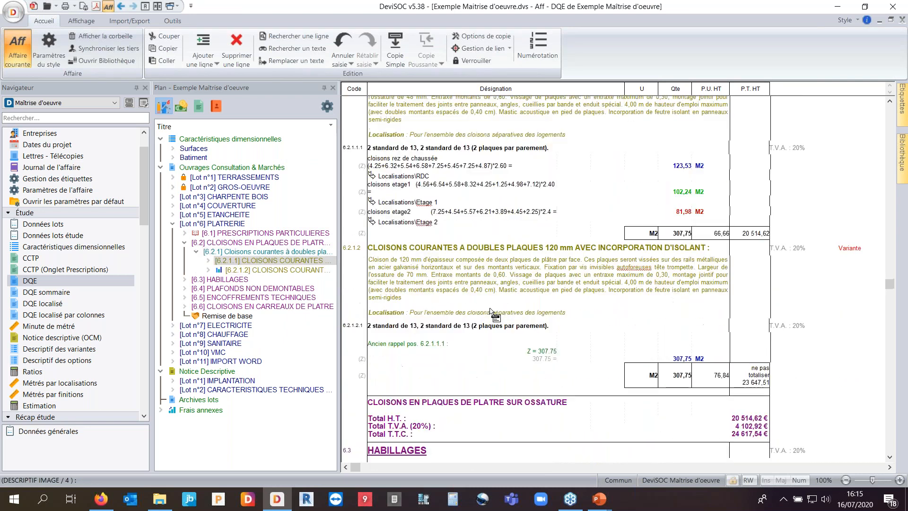
pyautogui.scroll(-5, 491, 312)
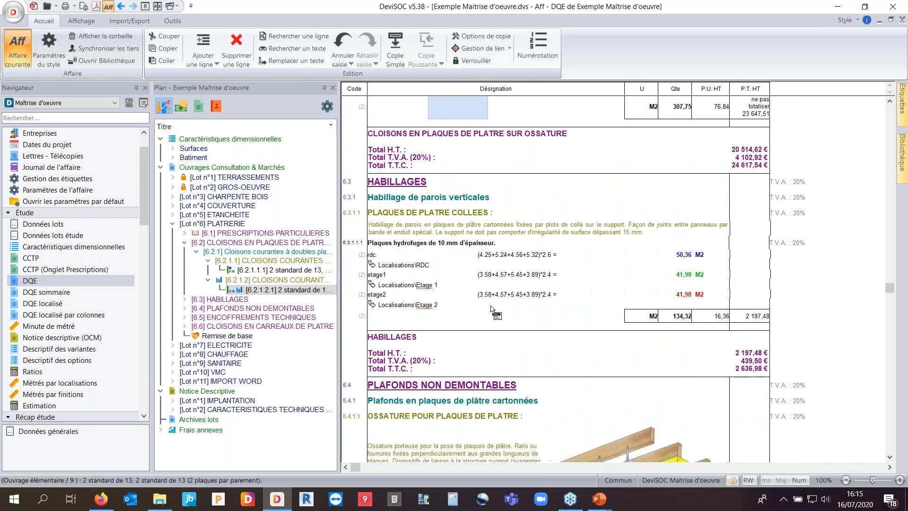
pyautogui.scroll(-4, 492, 312)
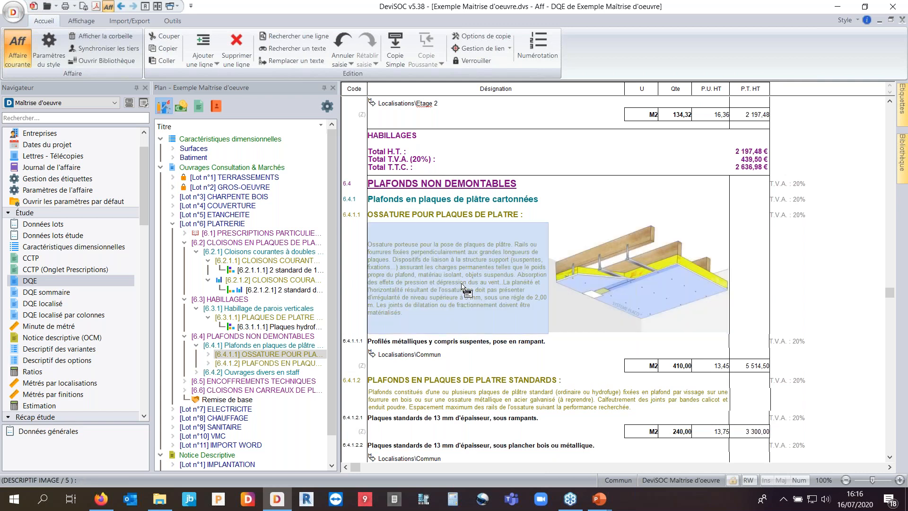
pyautogui.doubleClick(414, 303)
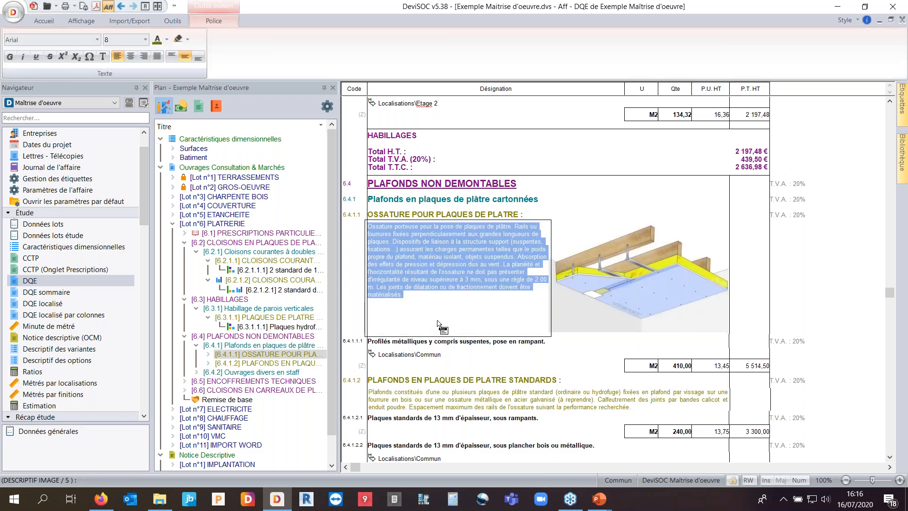
pyautogui.click(184, 59)
pyautogui.click(633, 316)
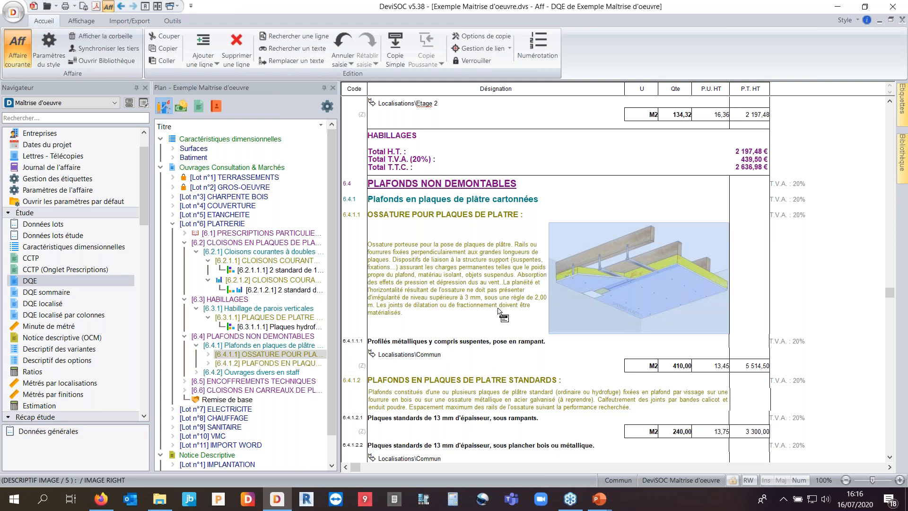
pyautogui.doubleClick(458, 293)
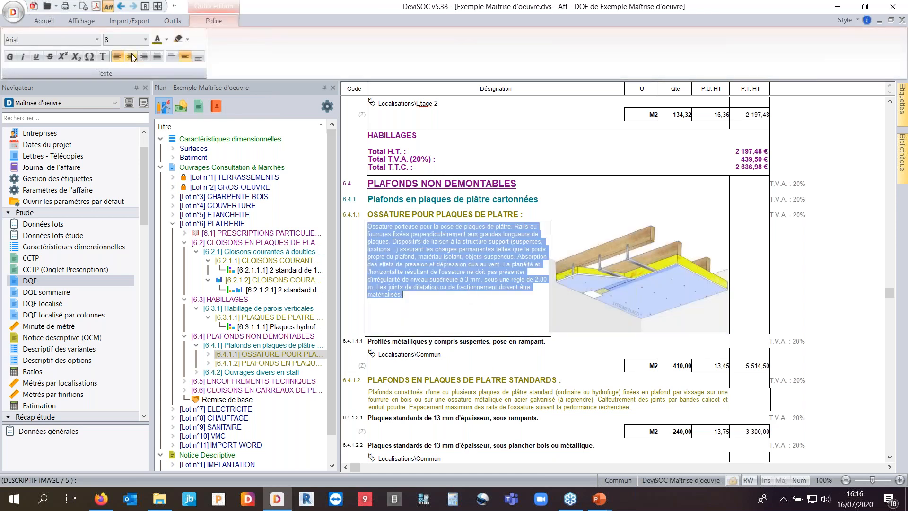
pyautogui.click(557, 268)
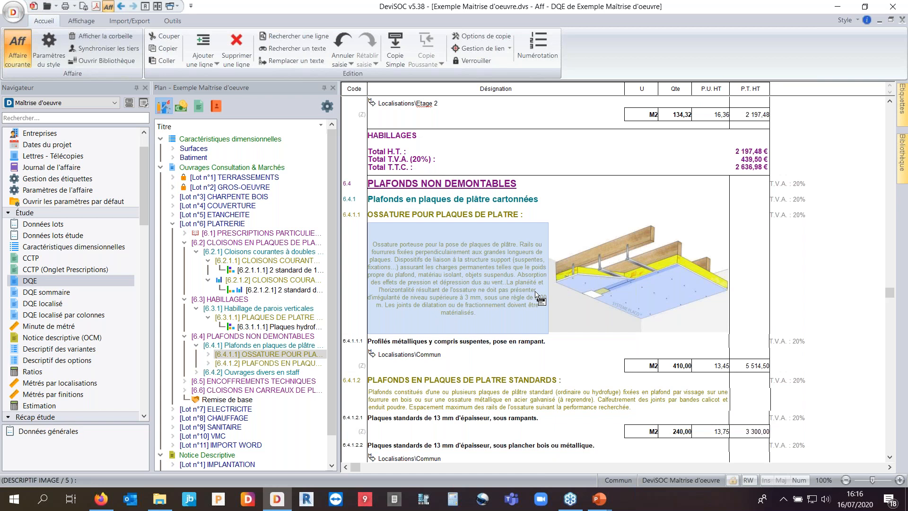
# Step: Edit the 6.4.1.1 ceiling image in Paint, adding a black right-pointing arrow about 161 × 54 px across the insulation, and save it back
pyautogui.click(608, 265)
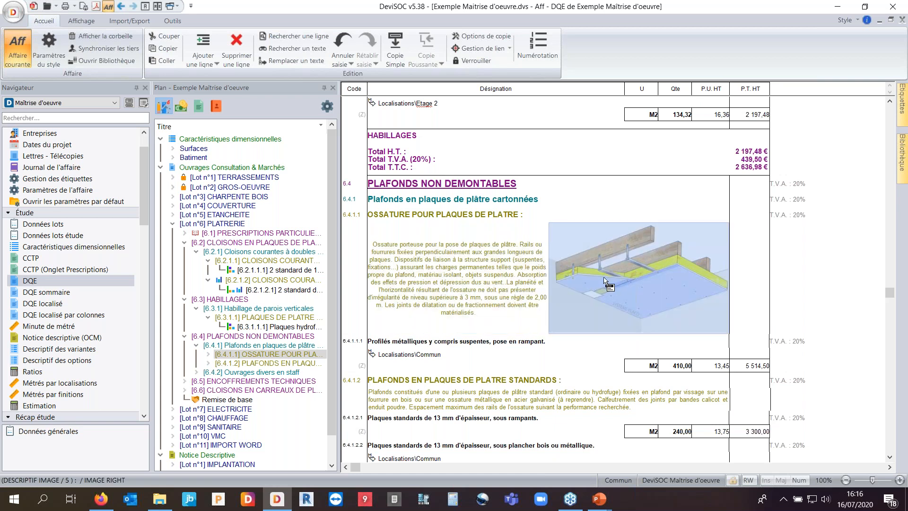
pyautogui.rightClick(616, 273)
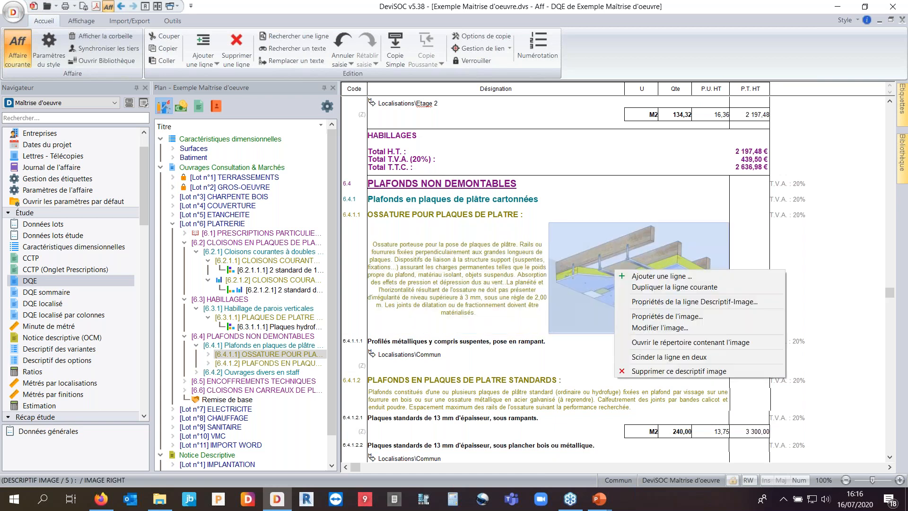
pyautogui.click(663, 327)
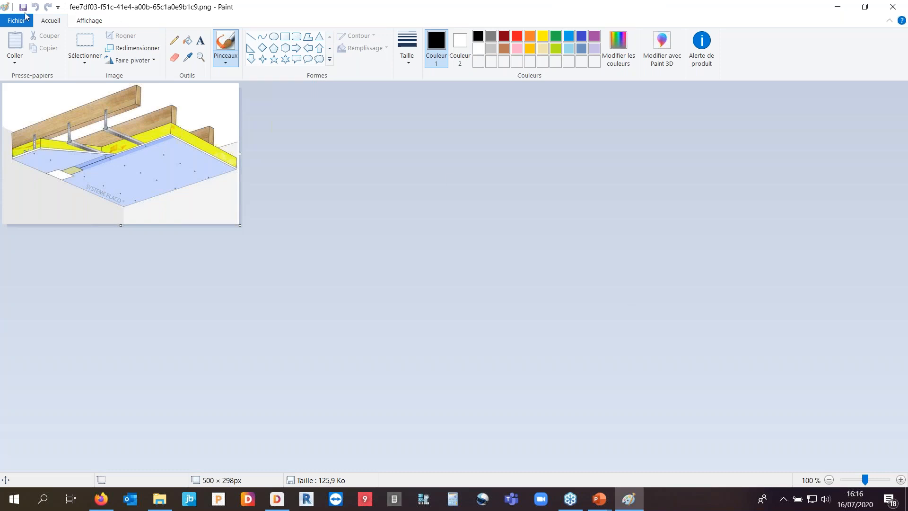
pyautogui.click(294, 50)
pyautogui.moveTo(205, 206); pyautogui.dragTo(68, 151)
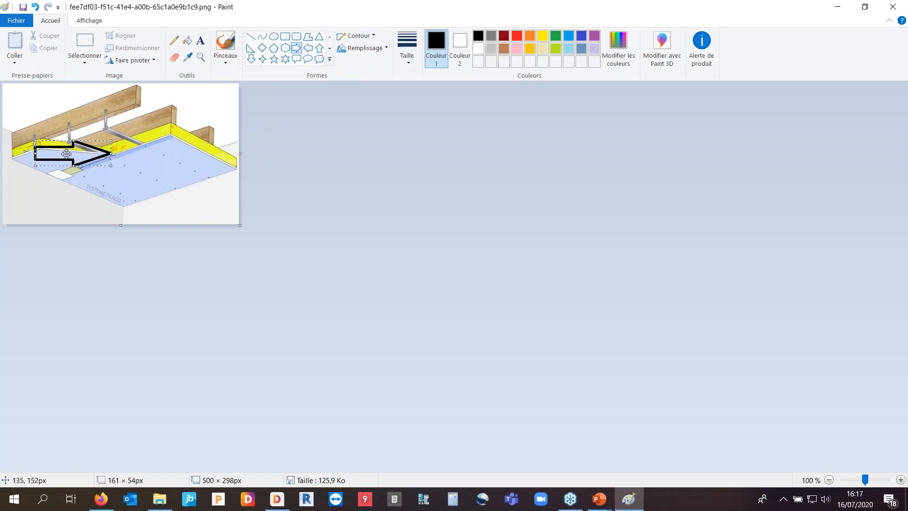
pyautogui.click(124, 196)
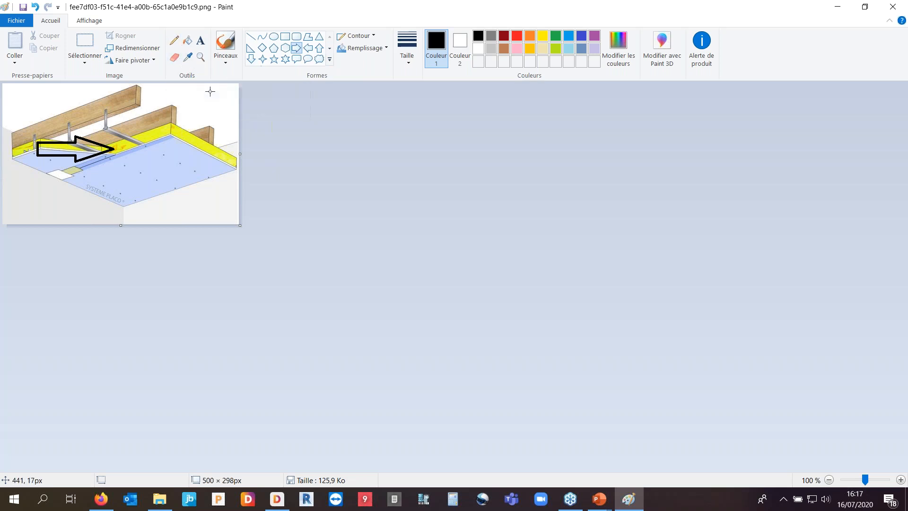
pyautogui.click(23, 6)
pyautogui.click(886, 9)
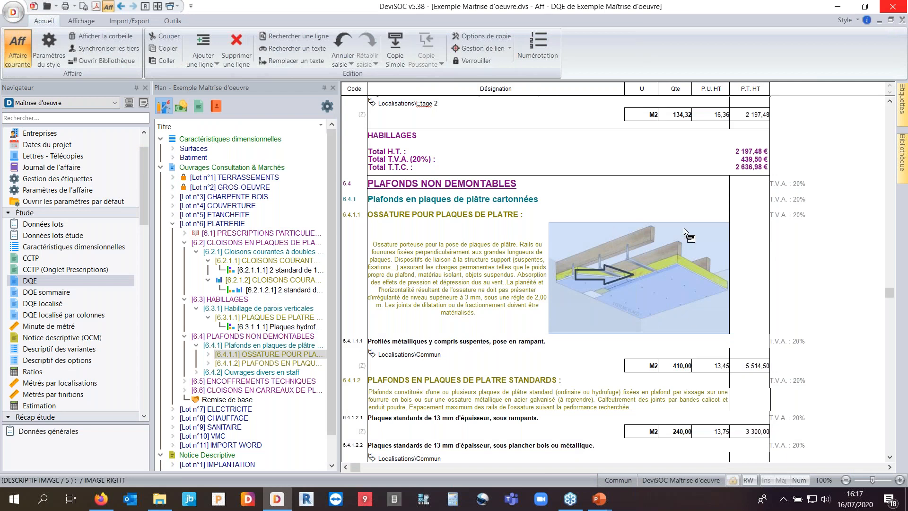
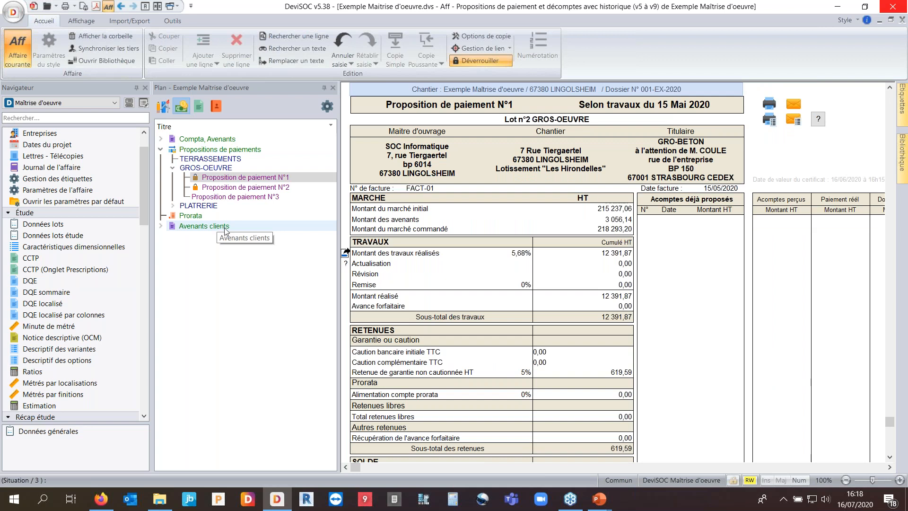
# Step: Review the Généralités settings of the TERRASSEMENTS lot in the payment proposals, including the proposal mode, the penalties option and the market totals
pyautogui.moveTo(390, 288)
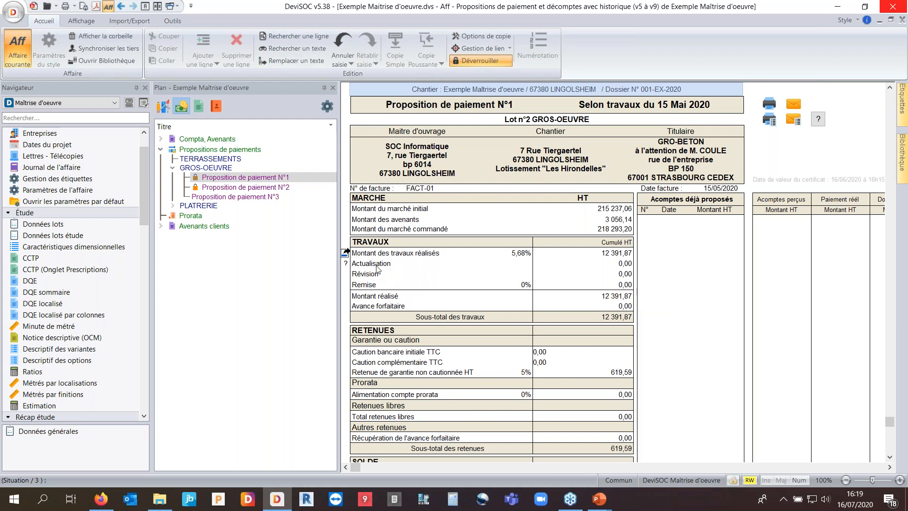
pyautogui.scroll(2, 528, 253)
pyautogui.scroll(10, 528, 253)
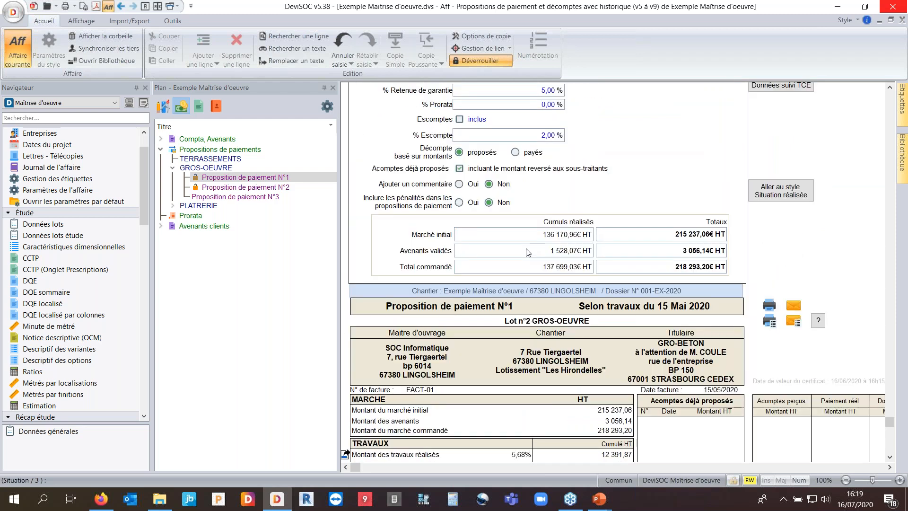
pyautogui.scroll(8, 528, 254)
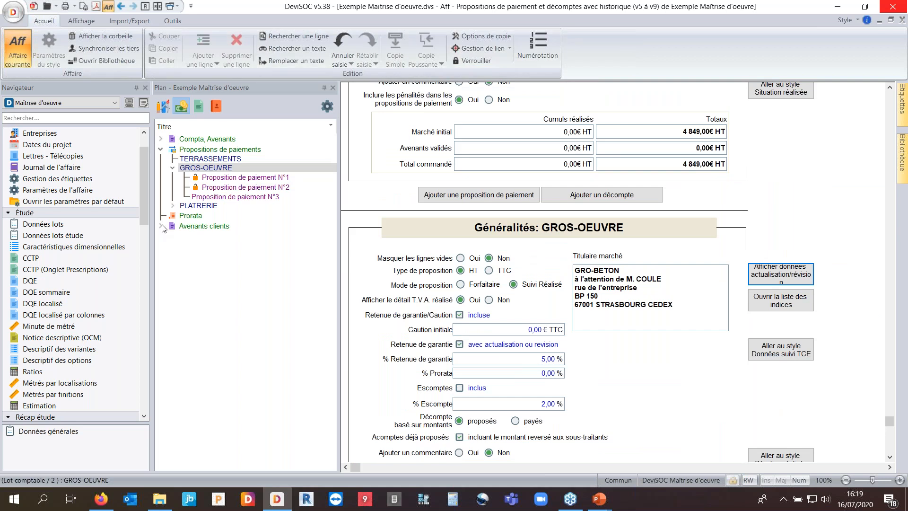
pyautogui.scroll(3, 653, 318)
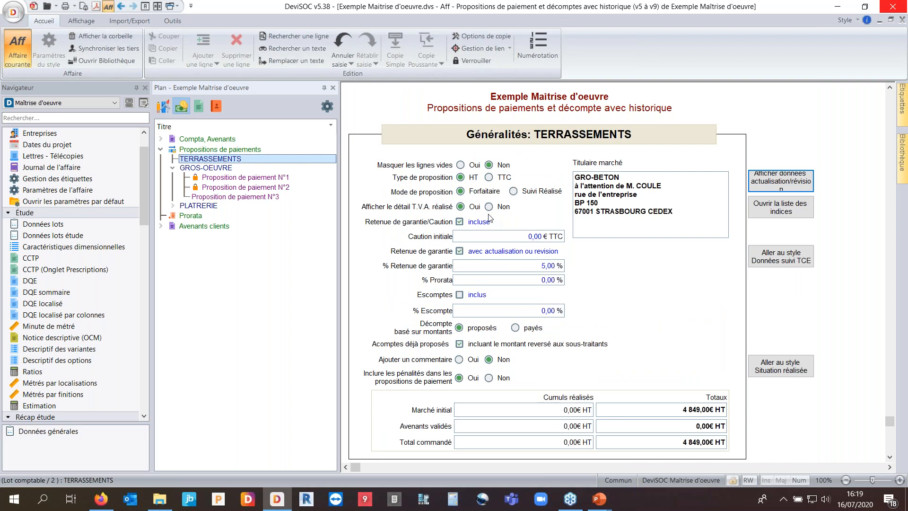
pyautogui.scroll(-2, 490, 218)
pyautogui.scroll(2, 488, 212)
pyautogui.scroll(-3, 437, 210)
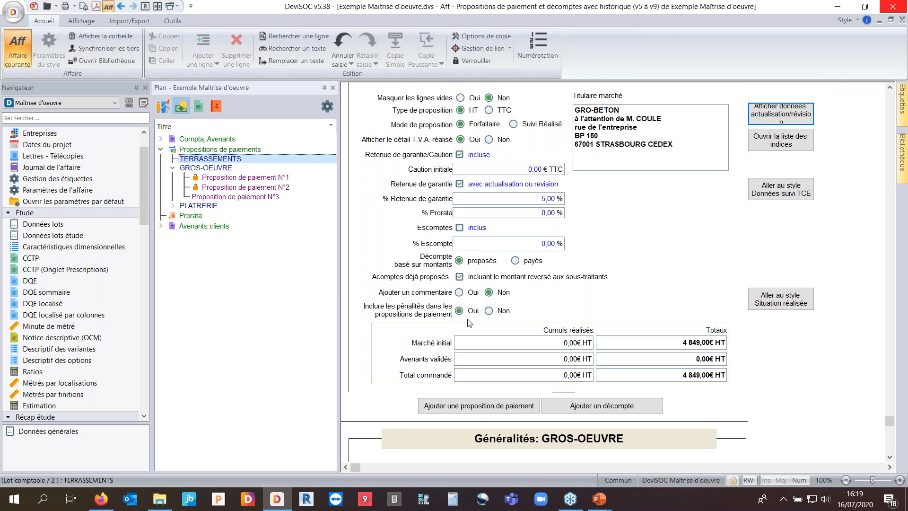
pyautogui.scroll(3, 475, 321)
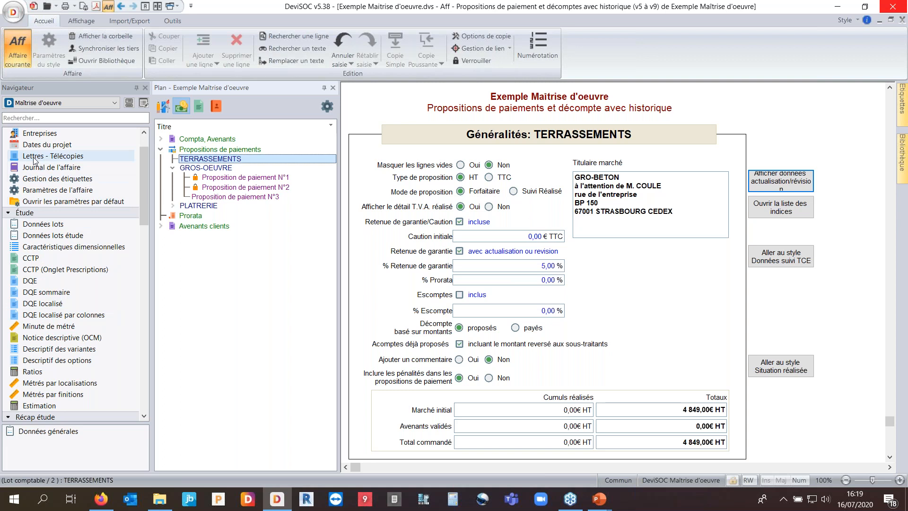
# Step: Collapse all style groups in the navigator and expand only Suivi entreprises
pyautogui.scroll(1, 37, 178)
pyautogui.rightClick(37, 179)
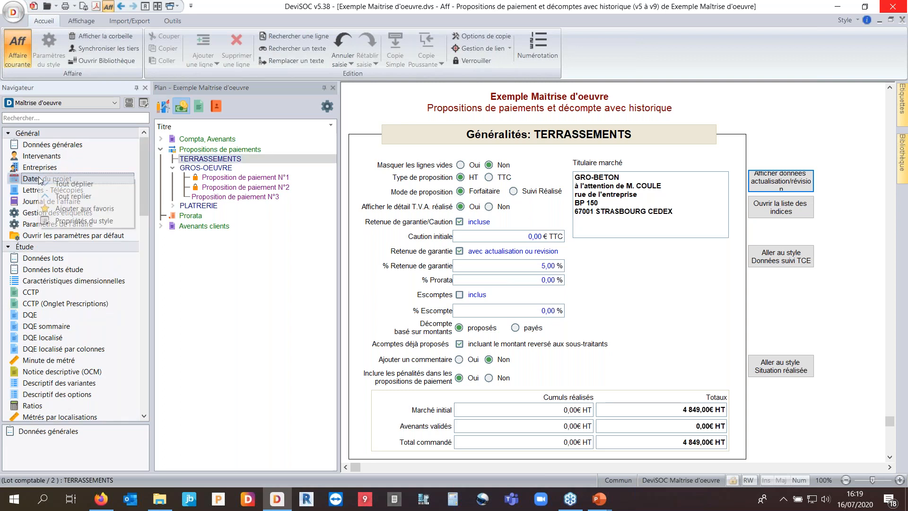
pyautogui.click(81, 200)
pyautogui.click(9, 213)
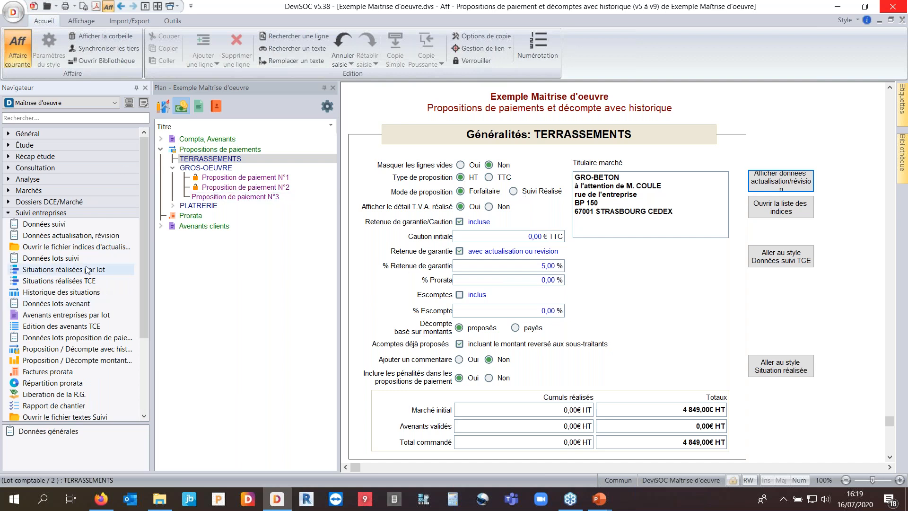
# Step: Switch the Mode de proposition of the TERRASSEMENTS lot to Suivi Réalisé and back to Forfaitaire
pyautogui.click(538, 197)
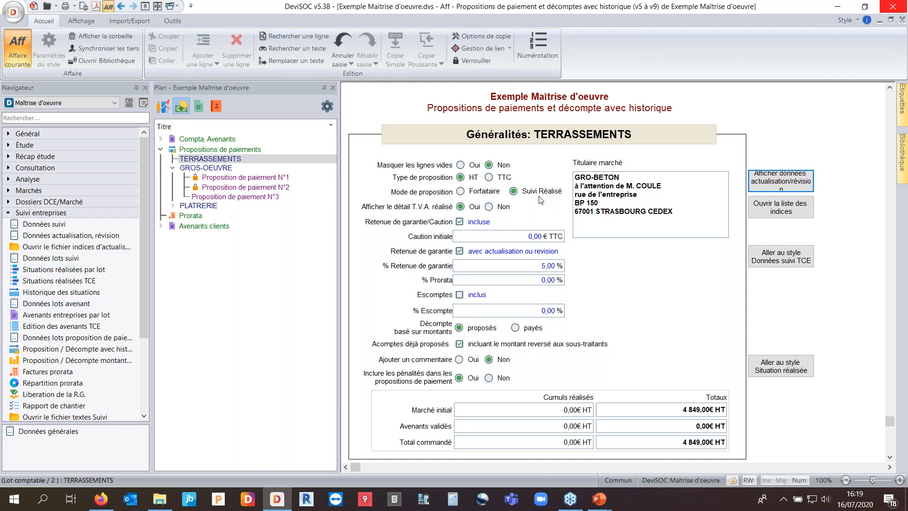
pyautogui.click(479, 193)
pyautogui.scroll(-3, 480, 253)
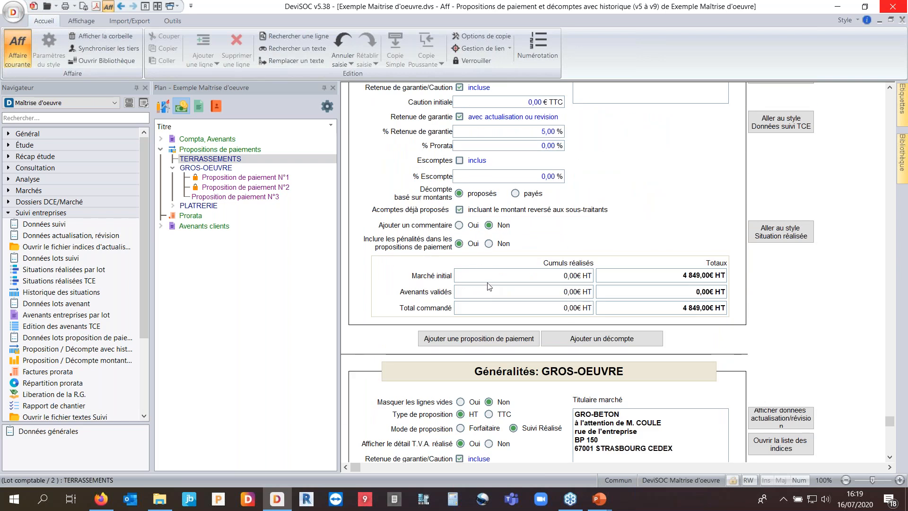
# Step: Add a payment proposal to the TERRASSEMENTS lot, accepting the HT type, Forfaitaire mode and included penalties
pyautogui.click(493, 341)
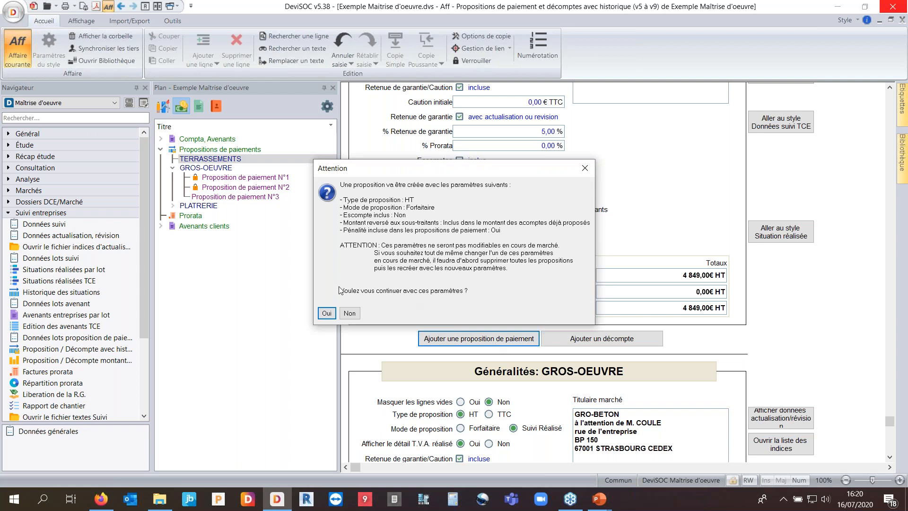
pyautogui.click(326, 314)
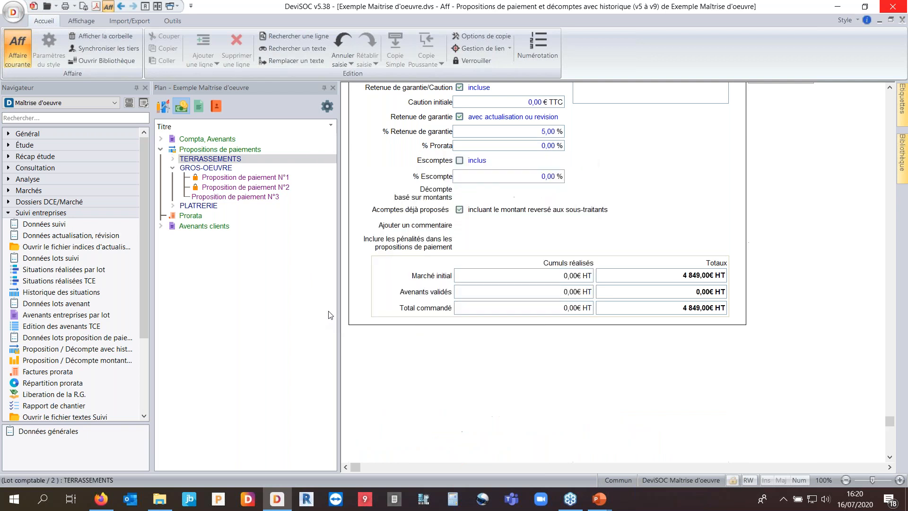
pyautogui.scroll(-4, 435, 286)
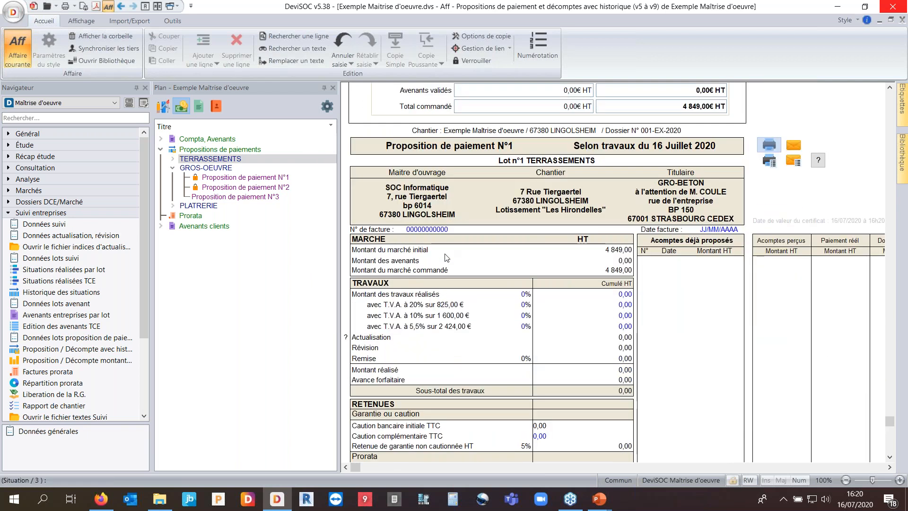
pyautogui.scroll(-2, 448, 257)
# Step: Set the overall Montant des travaux réalisés of TERRASSEMENTS proposal N°1 to 30%
pyautogui.click(507, 226)
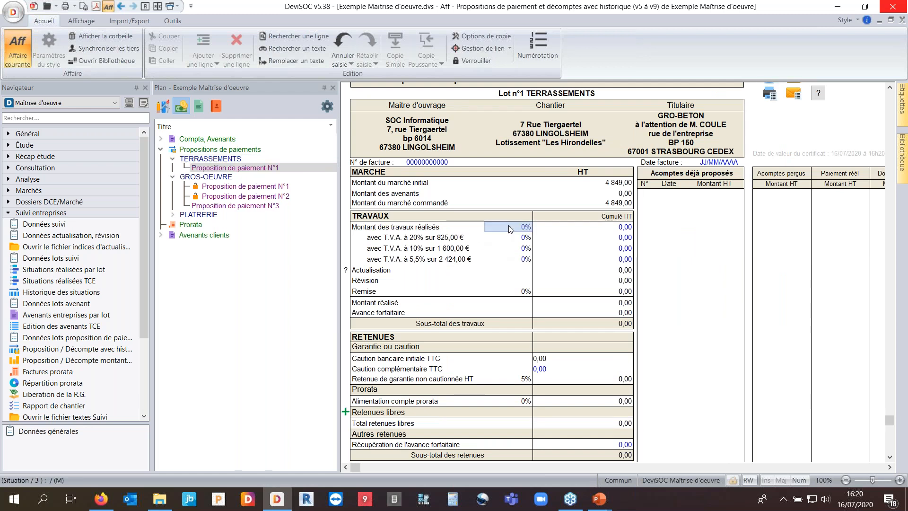
pyautogui.click(555, 225)
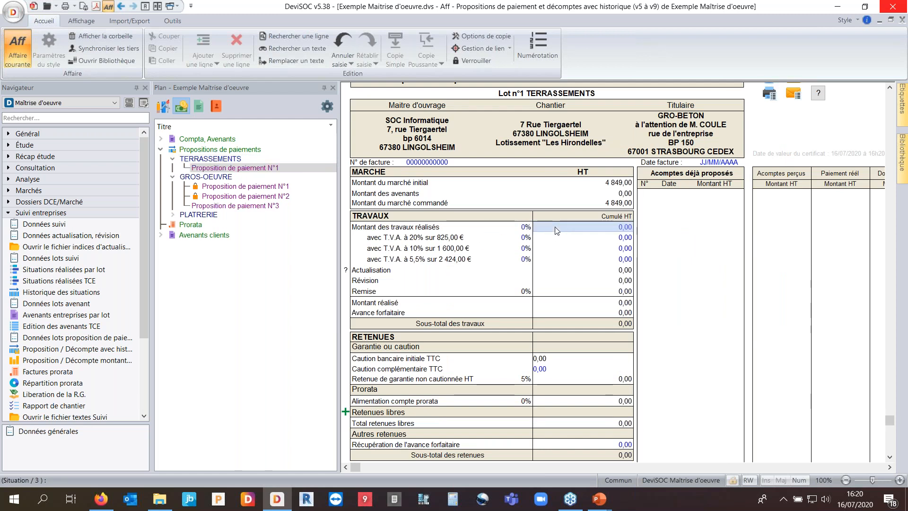
pyautogui.click(507, 231)
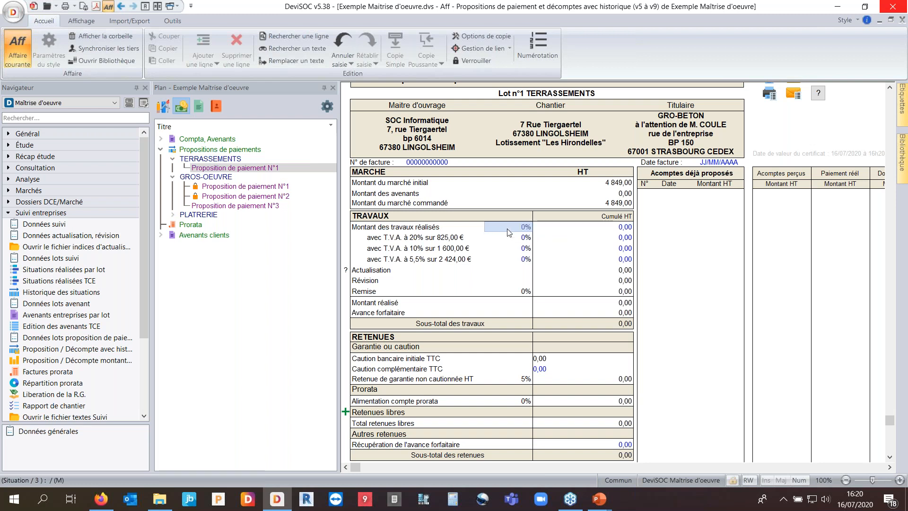
pyautogui.click(508, 231)
pyautogui.write('30')
pyautogui.press('Tab')
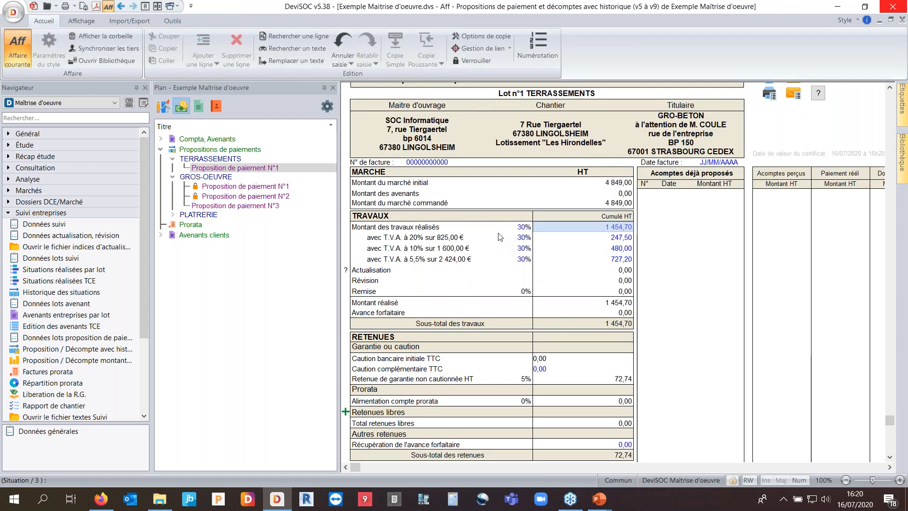
# Step: Set the completed works by VAT rate to 15% for the 20% line, 20% for the 10% line and 10% for the 5,5% line
pyautogui.click(500, 236)
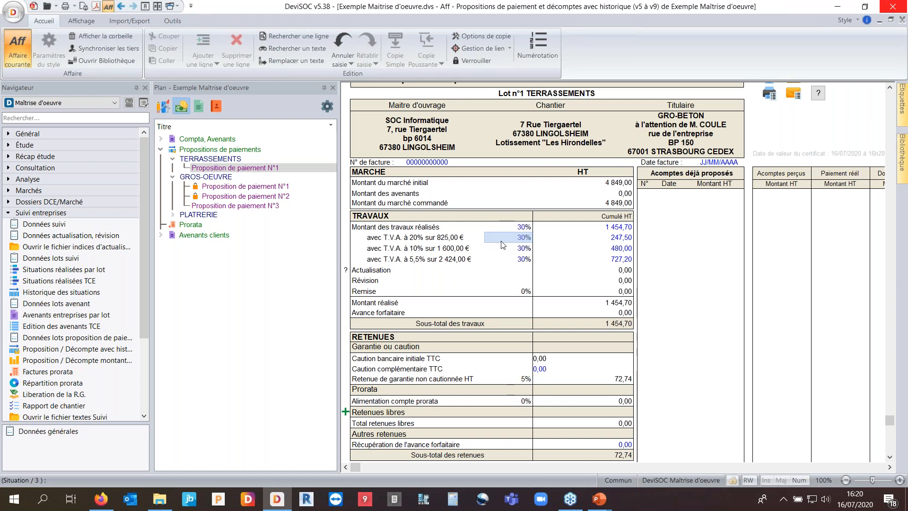
pyautogui.click(513, 251)
pyautogui.click(519, 261)
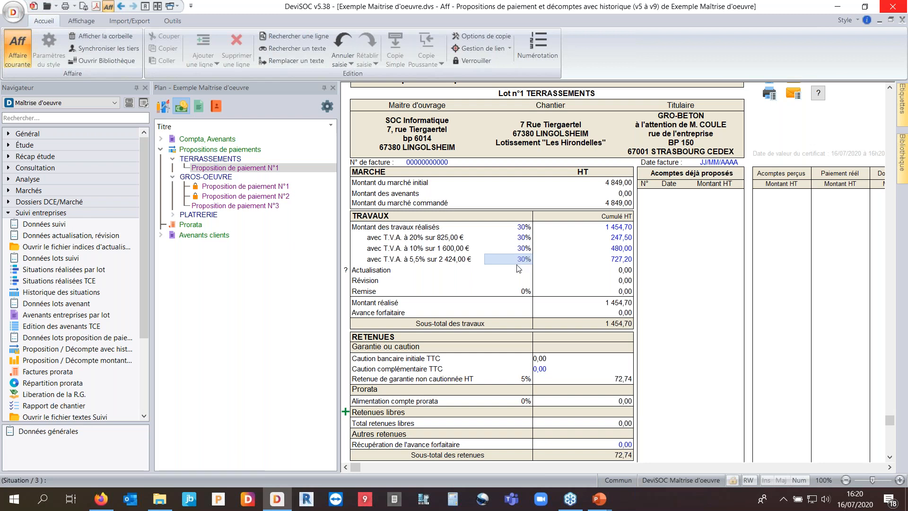
pyautogui.click(514, 238)
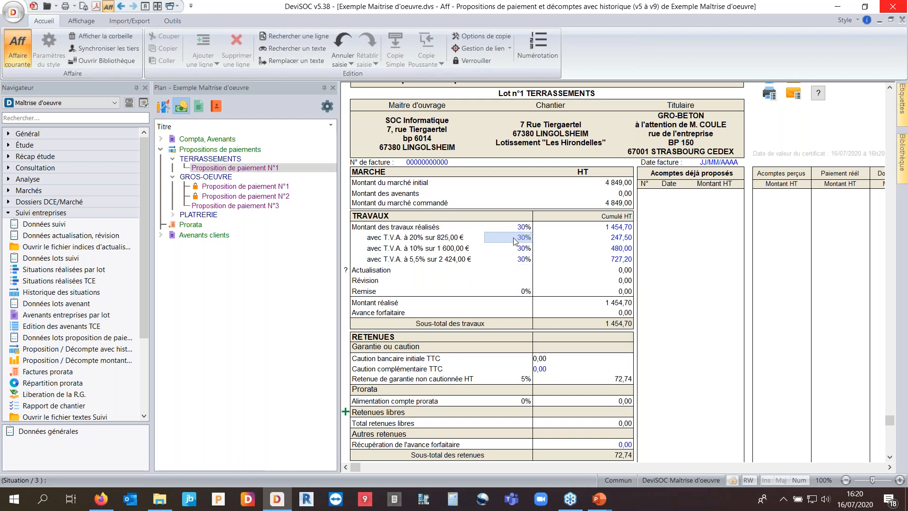
pyautogui.write('15')
pyautogui.press('Tab')
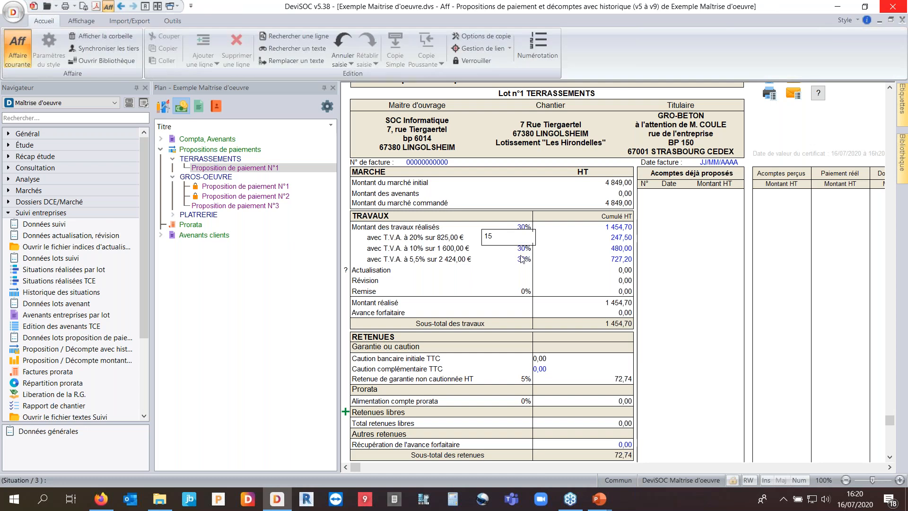
pyautogui.click(519, 249)
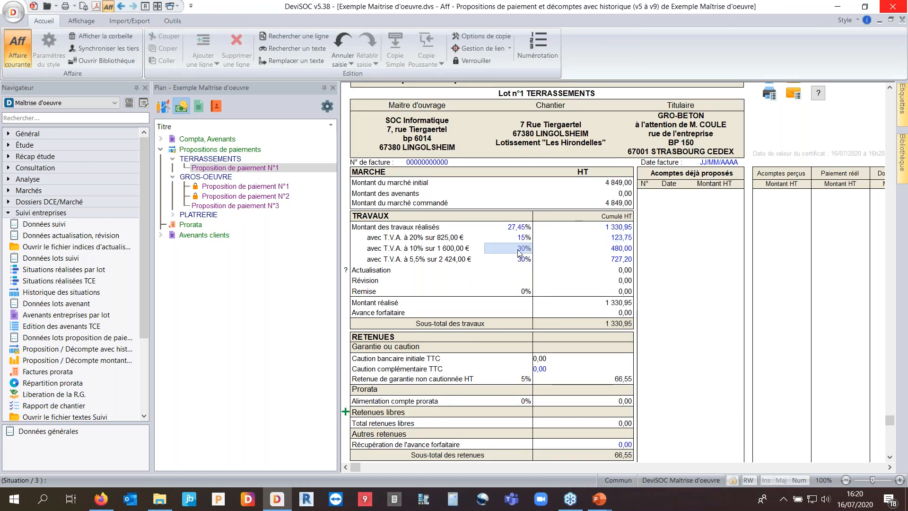
pyautogui.write('20')
pyautogui.click(522, 261)
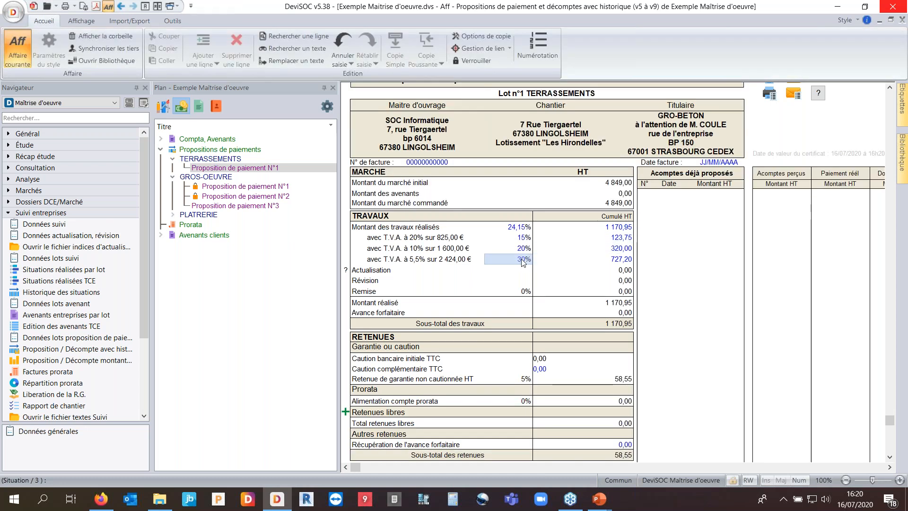
pyautogui.write('10')
pyautogui.press('Tab')
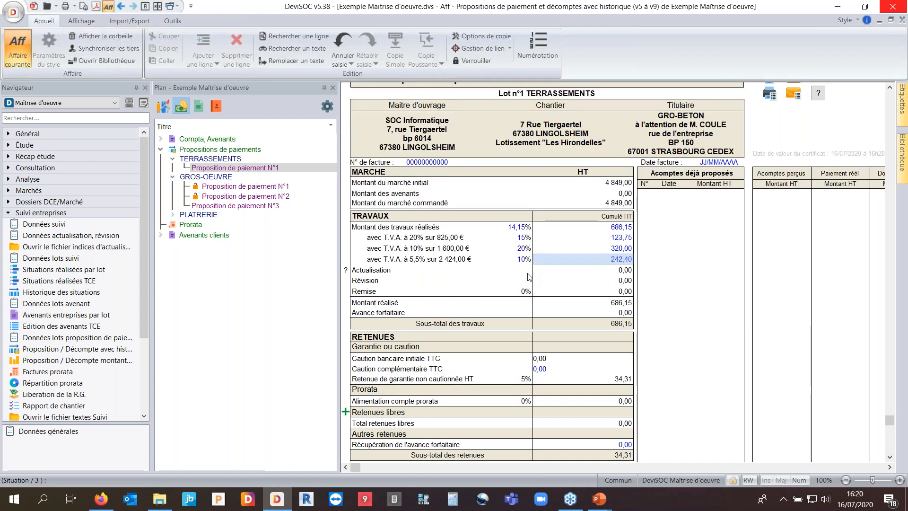
pyautogui.click(502, 229)
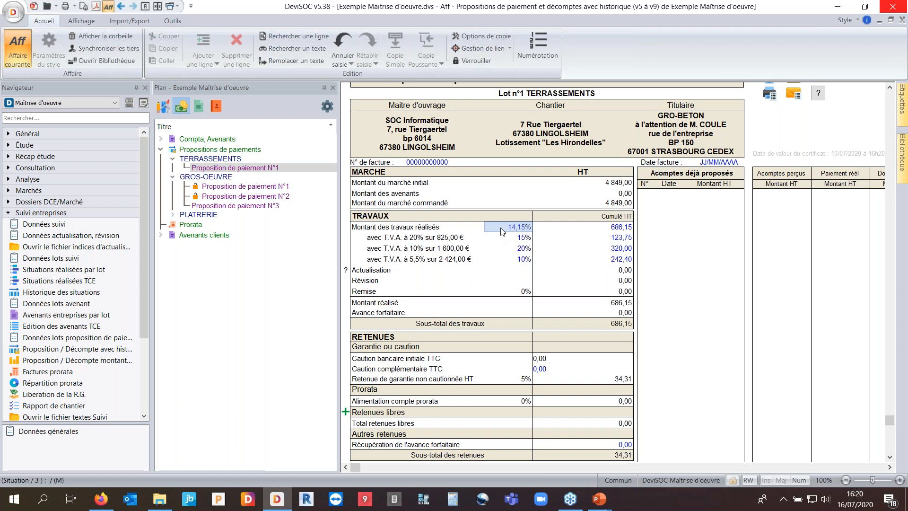
# Step: Add a free penalty line to the PÉNALITÉS section of the proposal, then delete it
pyautogui.scroll(-3, 502, 231)
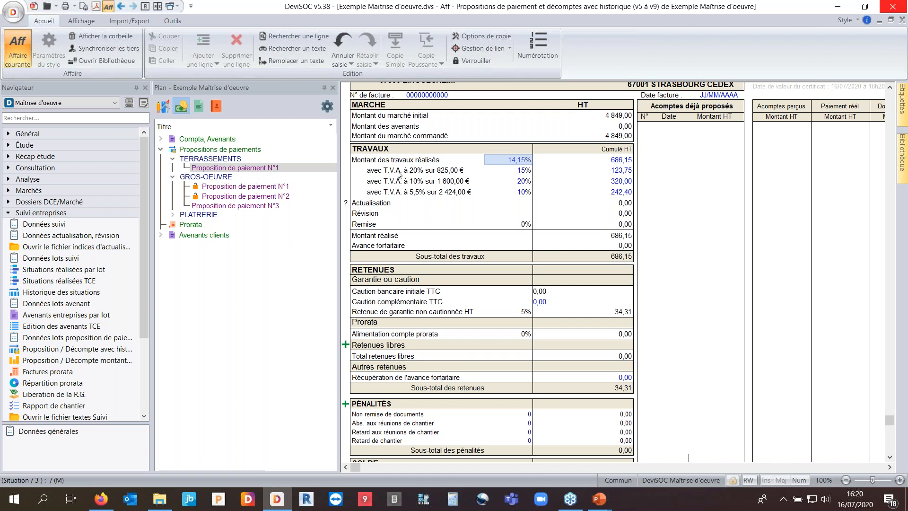
pyautogui.scroll(-9, 476, 181)
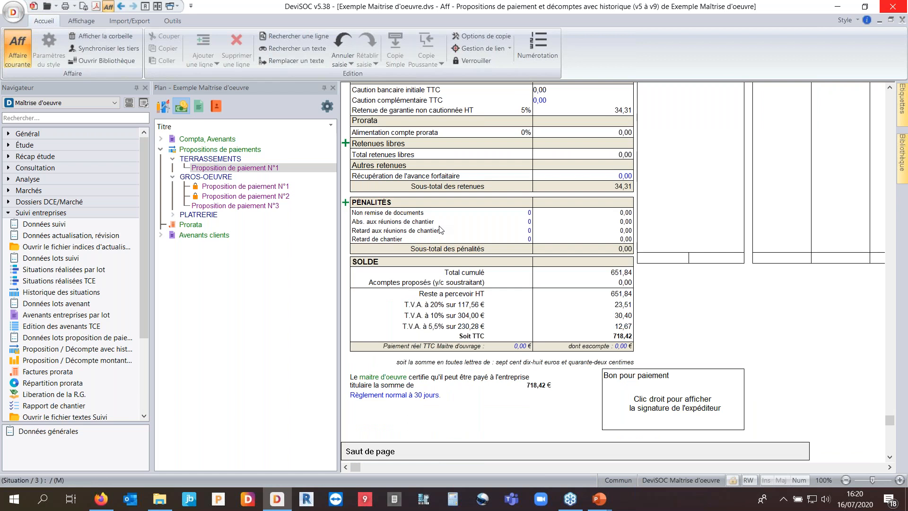
pyautogui.scroll(3, 443, 251)
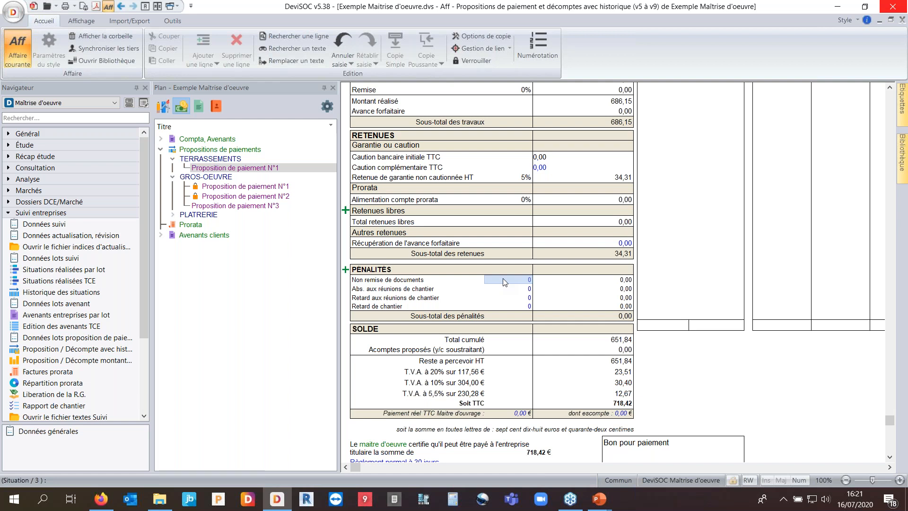
pyautogui.click(345, 270)
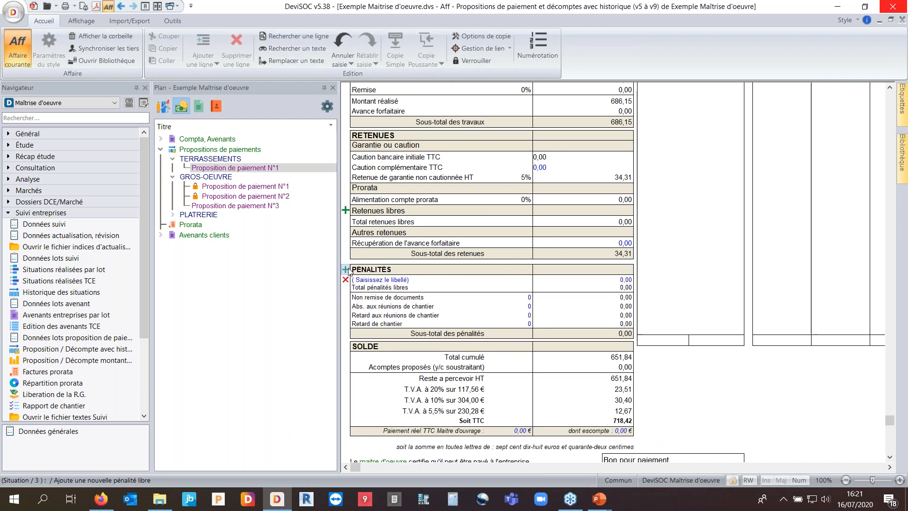
pyautogui.click(397, 280)
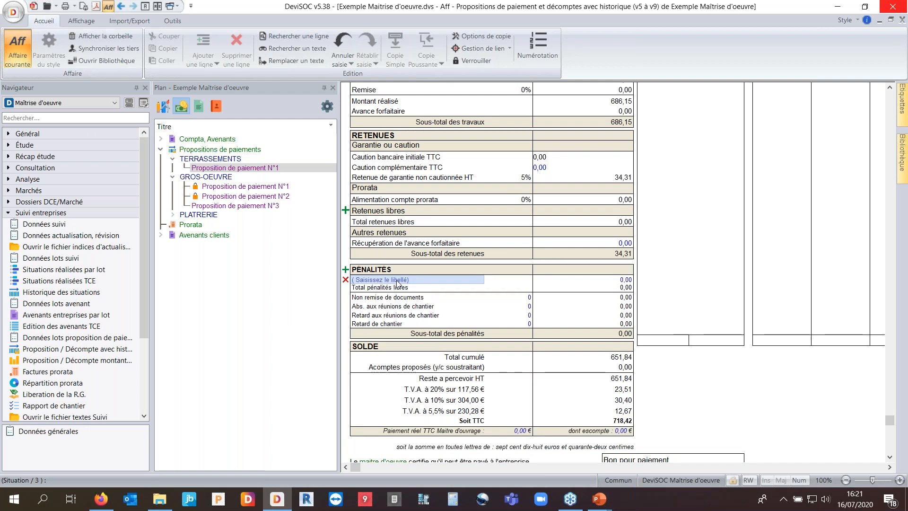
pyautogui.click(345, 280)
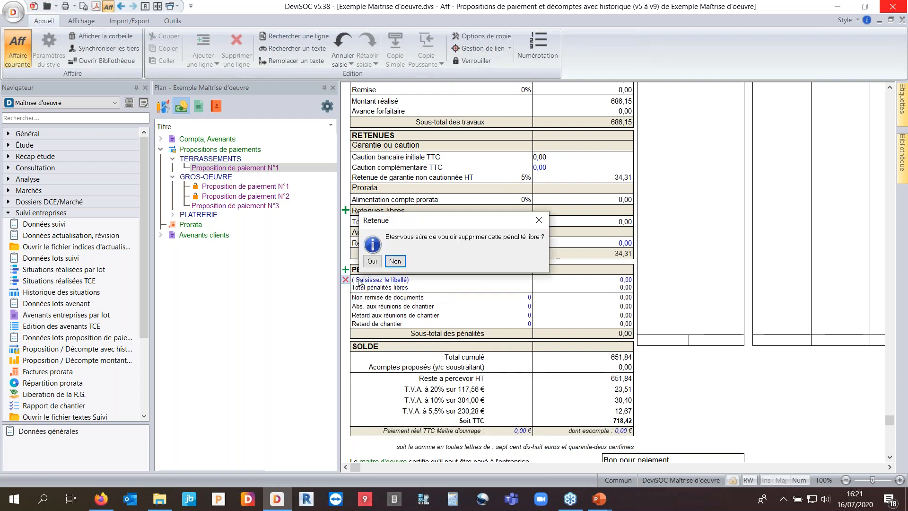
pyautogui.click(372, 263)
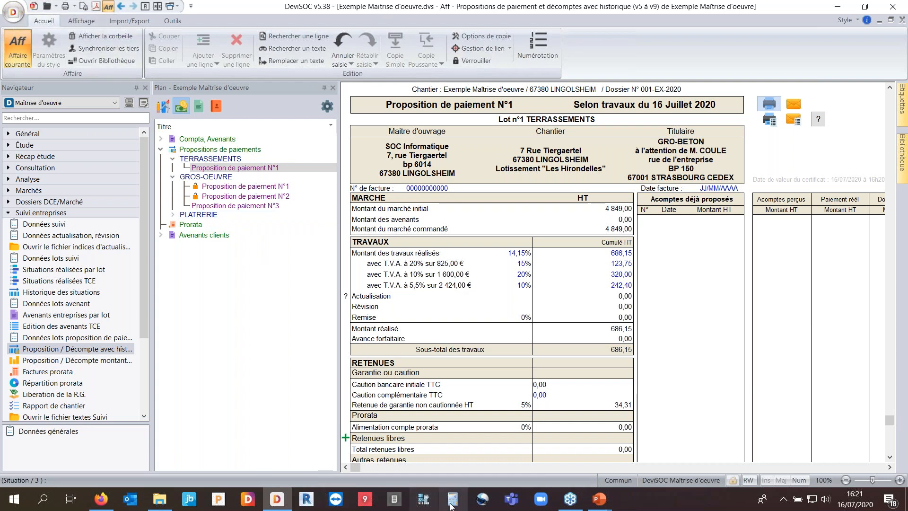
# Step: Switch to File Explorer, open Exemple Contractant CG.dvs from the Webinar 5.38 folder, and activate its current-case style
pyautogui.click(160, 498)
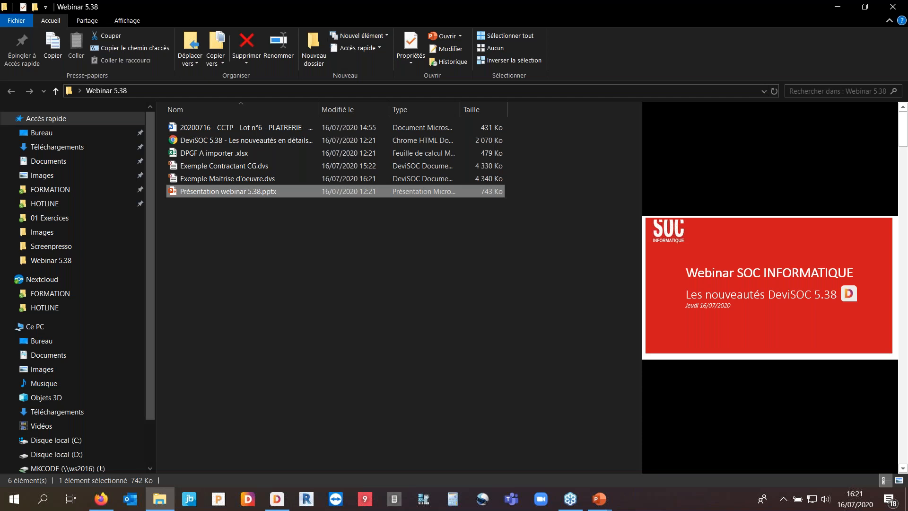
pyautogui.moveTo(409, 7); pyautogui.dragTo(907, 331)
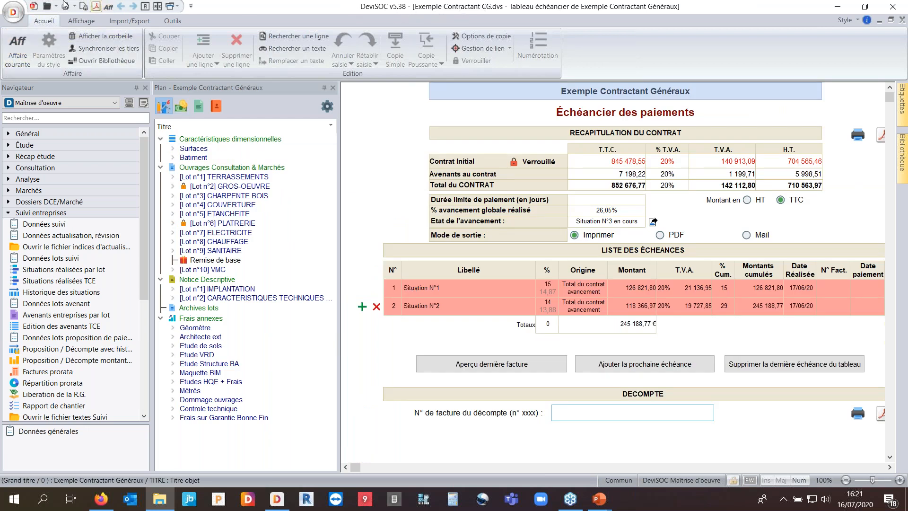
pyautogui.click(17, 56)
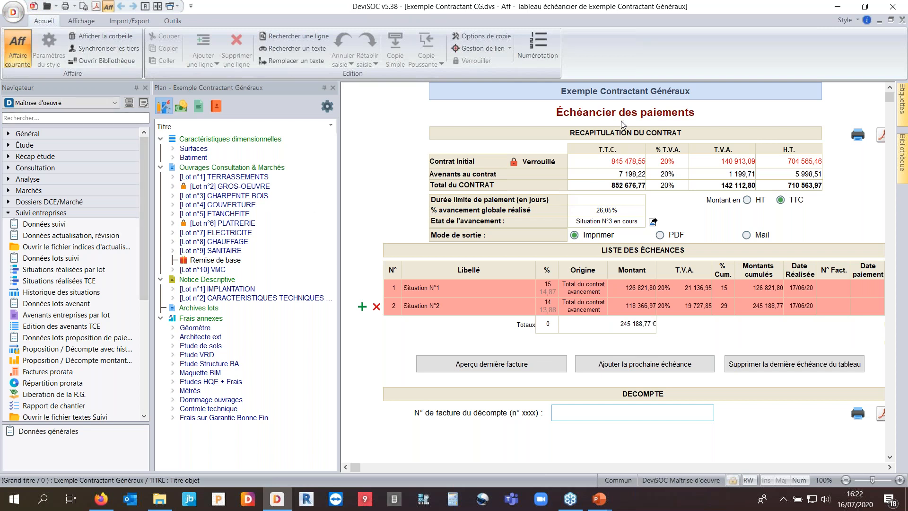
# Step: Narrow the plan and navigator panes to fit the Échéancier des paiements table, and select the Situation N°1 amount
pyautogui.moveTo(339, 235); pyautogui.dragTo(248, 245)
pyautogui.moveTo(152, 301); pyautogui.dragTo(130, 302)
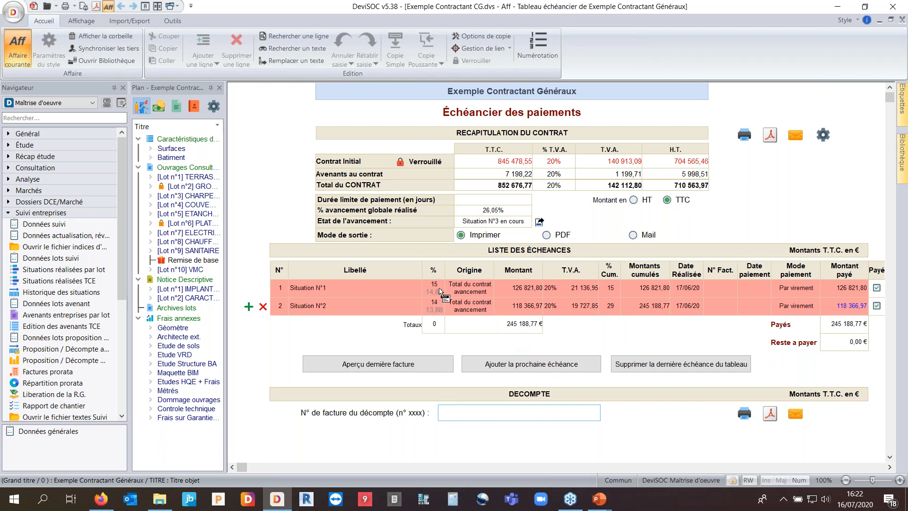
pyautogui.moveTo(439, 291)
pyautogui.click(526, 291)
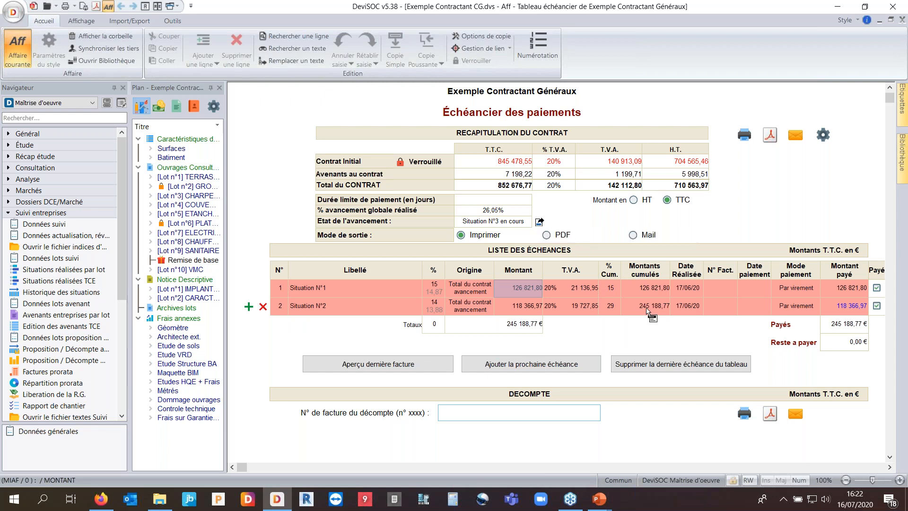
# Step: Open the échéance parameters and examine the Généralités display options and the Situation N°1 invoice layout
pyautogui.click(822, 135)
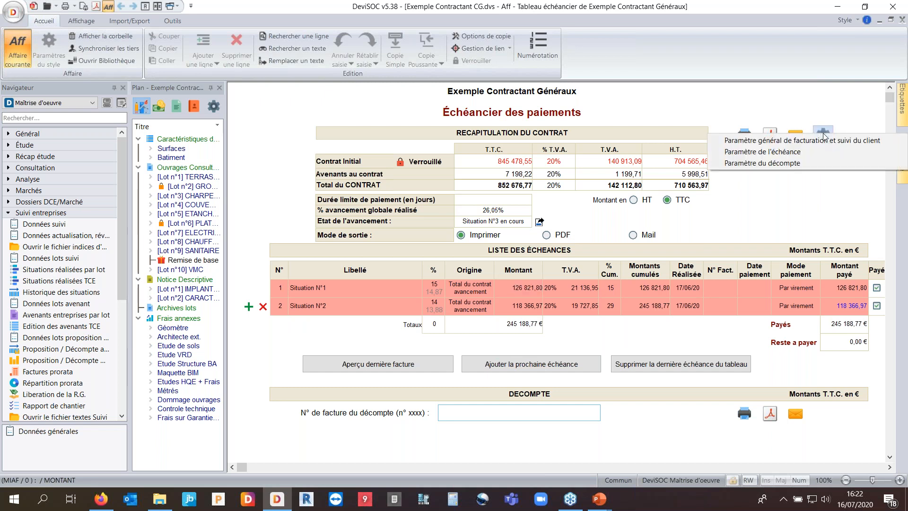
pyautogui.click(772, 151)
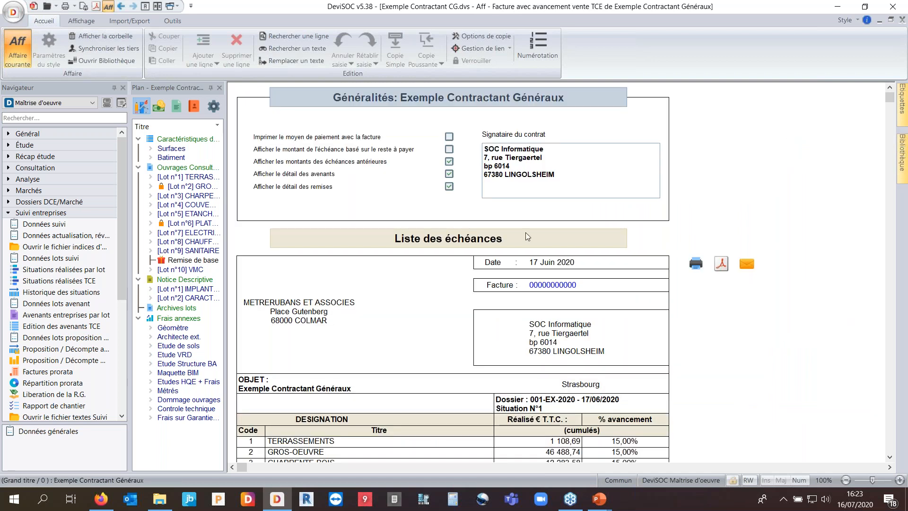
pyautogui.scroll(-5, 526, 231)
pyautogui.scroll(5, 527, 237)
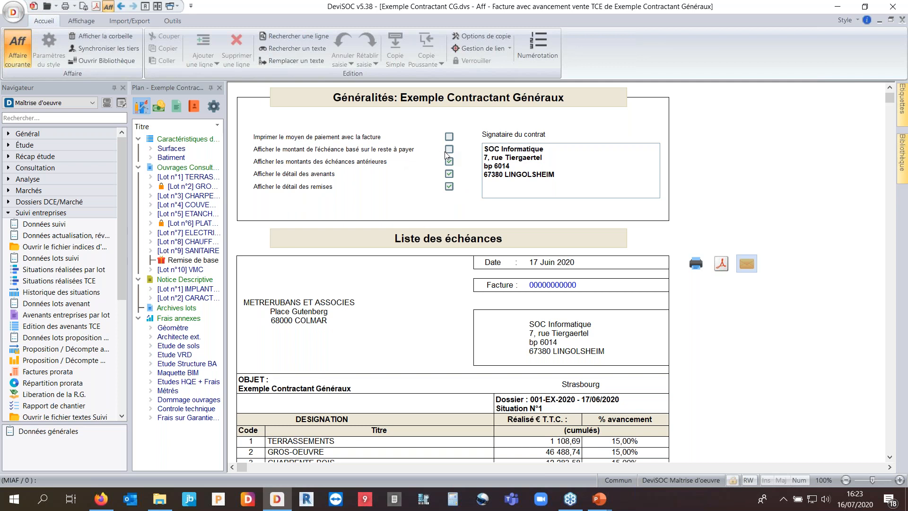
pyautogui.scroll(-10, 445, 152)
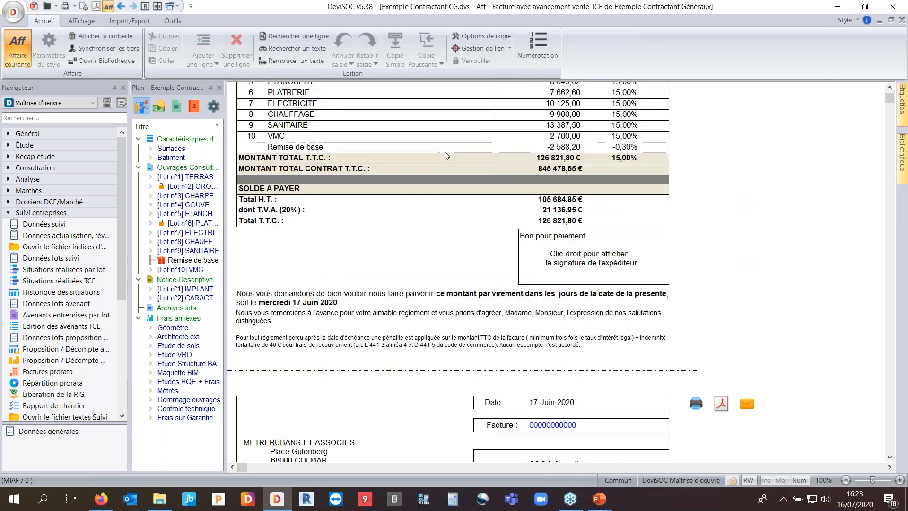
pyautogui.scroll(8, 448, 158)
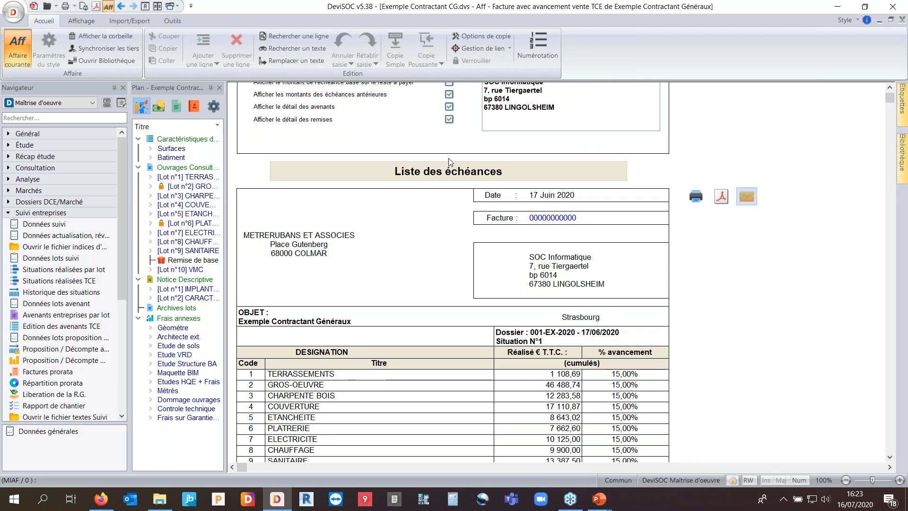
pyautogui.scroll(2, 449, 158)
pyautogui.scroll(-4, 619, 318)
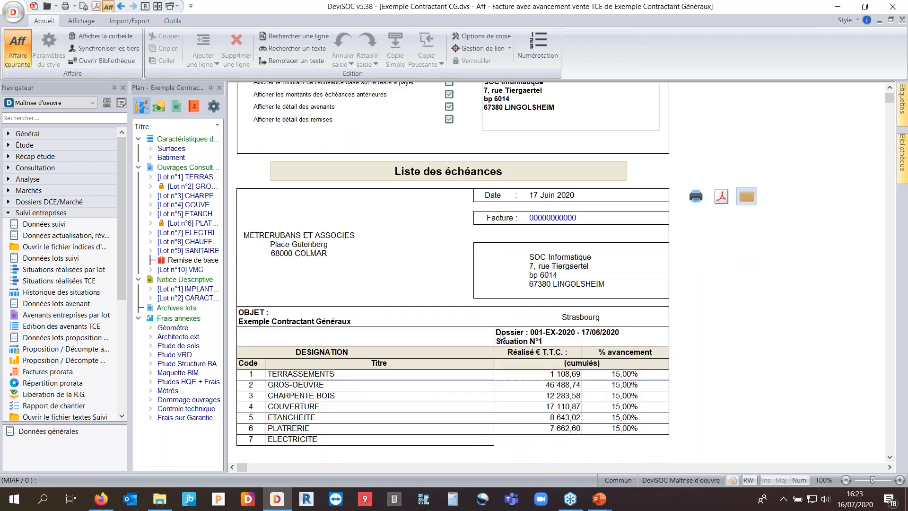
pyautogui.scroll(2, 421, 284)
pyautogui.scroll(2, 422, 286)
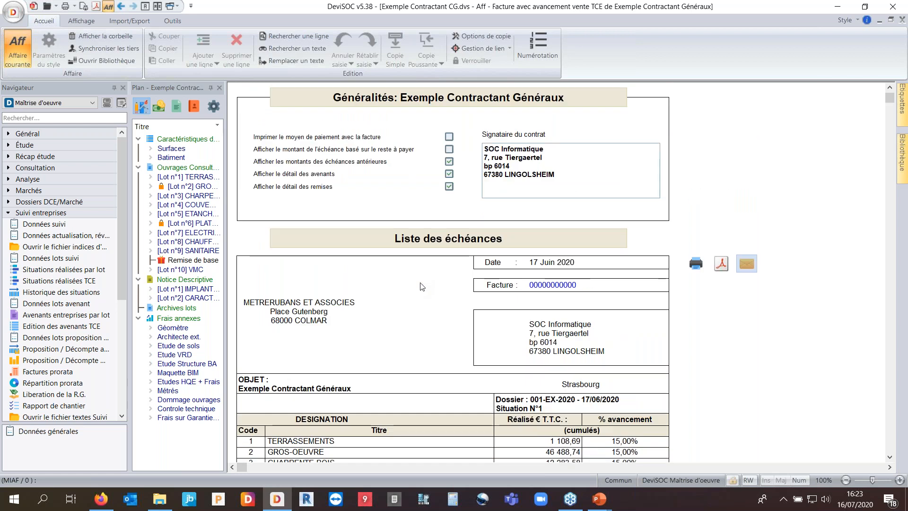
# Step: Expand the Général style group, look through the Situation N°1 invoice, and return to the Échéancier des paiements
pyautogui.click(8, 134)
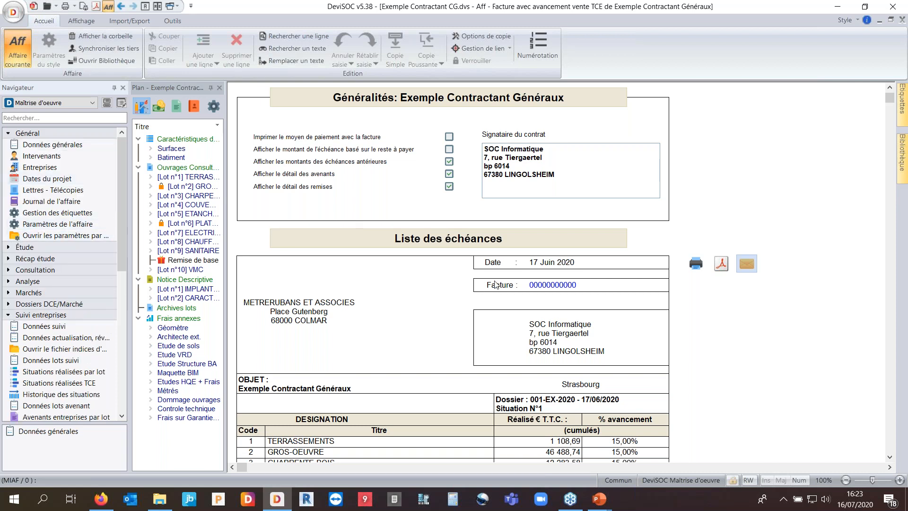
pyautogui.scroll(-2, 492, 287)
pyautogui.scroll(-3, 494, 283)
pyautogui.scroll(5, 497, 278)
pyautogui.click(121, 6)
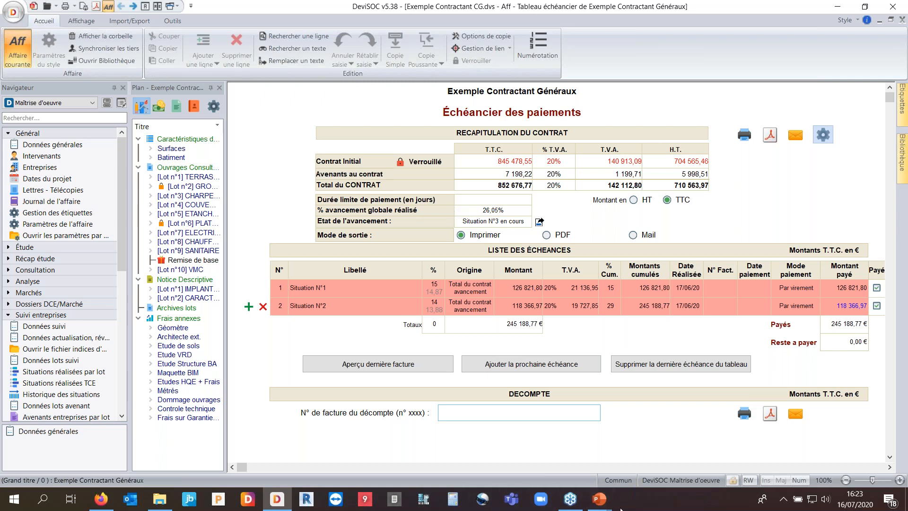
# Step: Switch to the PowerPoint slide show and advance from La facturation to the Le travail collaboratif slide
pyautogui.moveTo(600, 507)
pyautogui.click(636, 461)
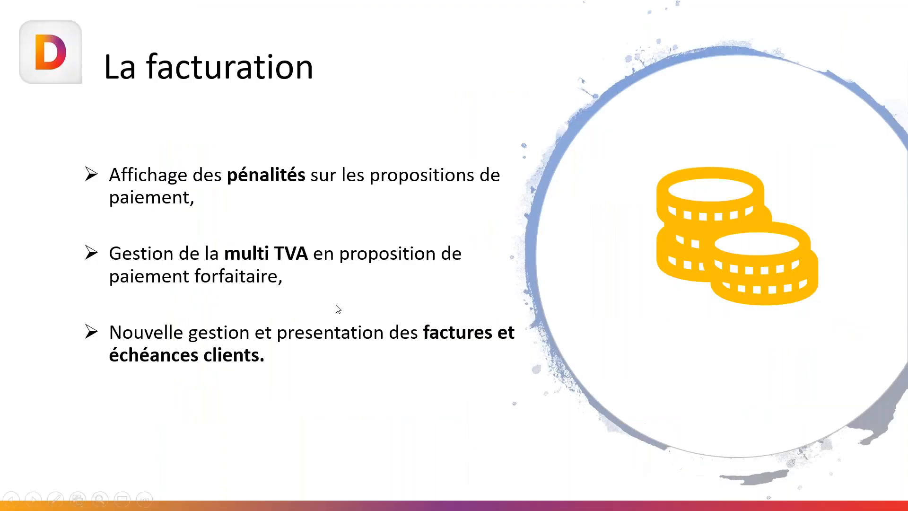
pyautogui.click(231, 248)
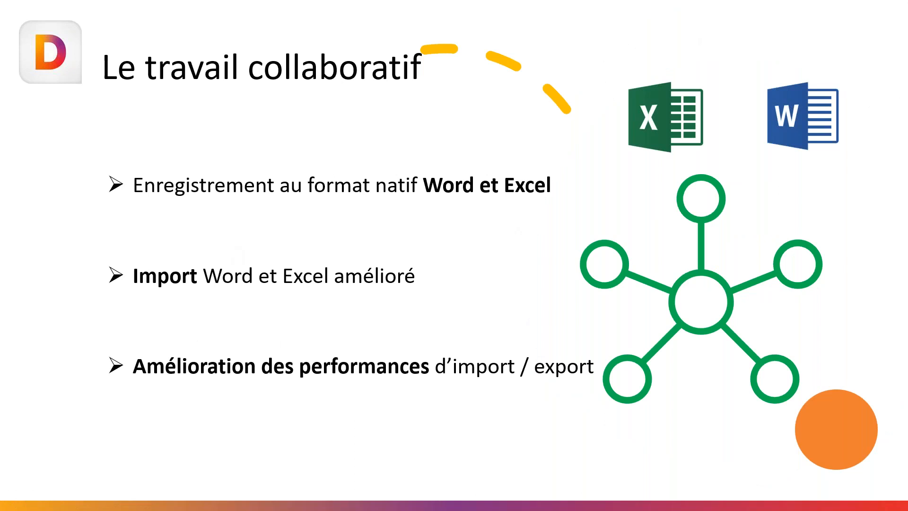
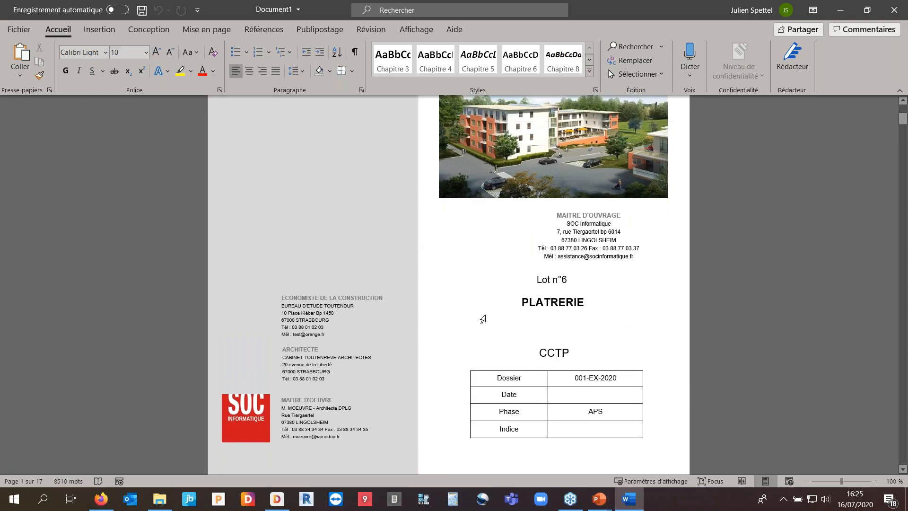
# Step: Look through the exported Lot n°6 PLATRERIE CCTP in Word, examining its numbered headings, tables and partition images
pyautogui.scroll(-5, 483, 316)
pyautogui.scroll(-10, 484, 311)
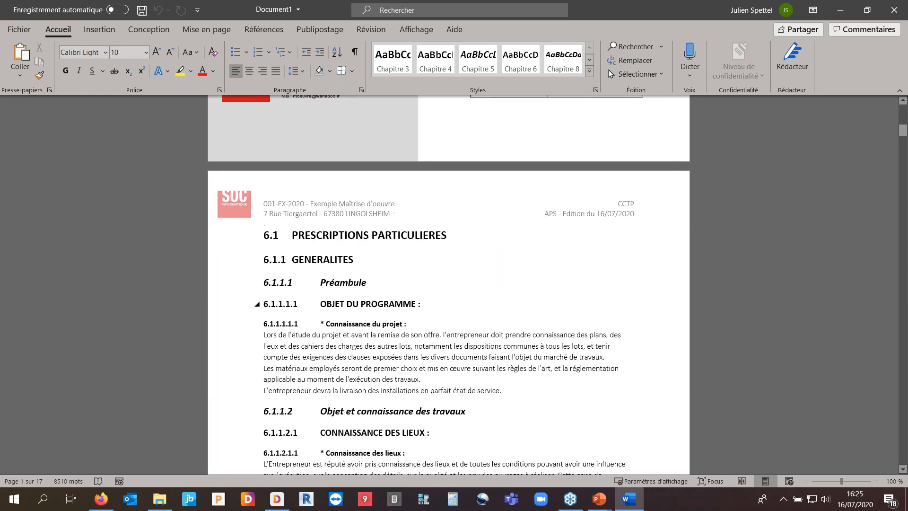
pyautogui.scroll(-10, 475, 302)
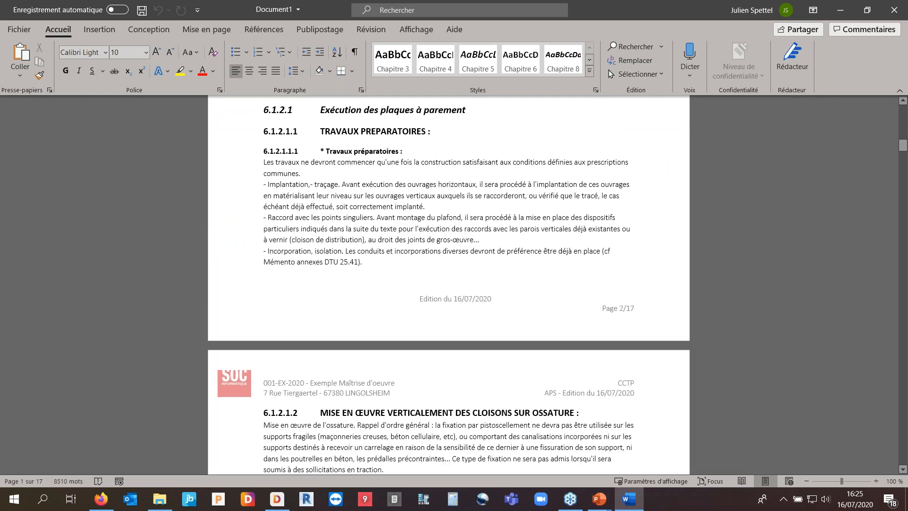
pyautogui.scroll(-10, 475, 303)
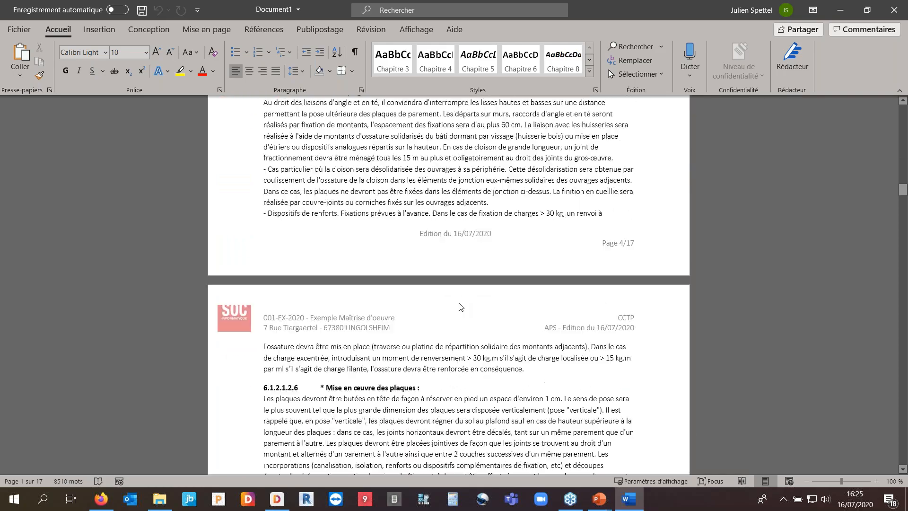
pyautogui.scroll(-10, 452, 311)
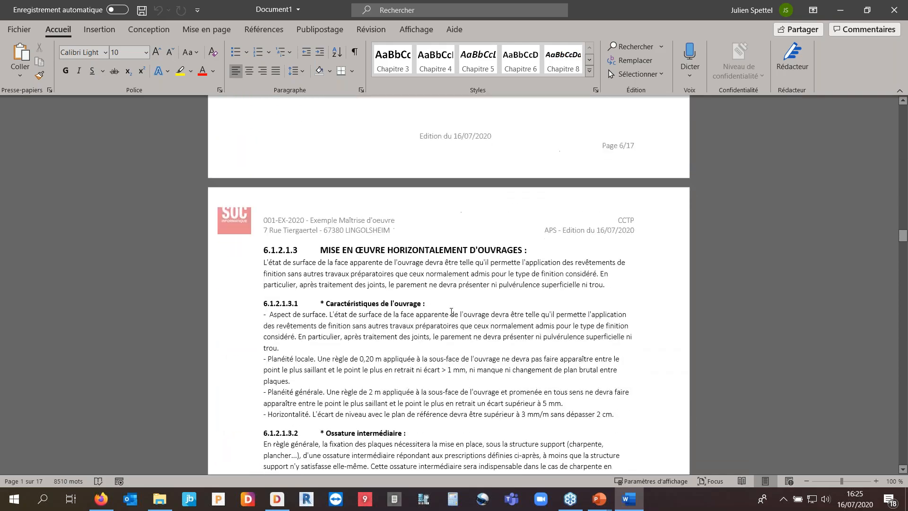
pyautogui.scroll(-10, 439, 315)
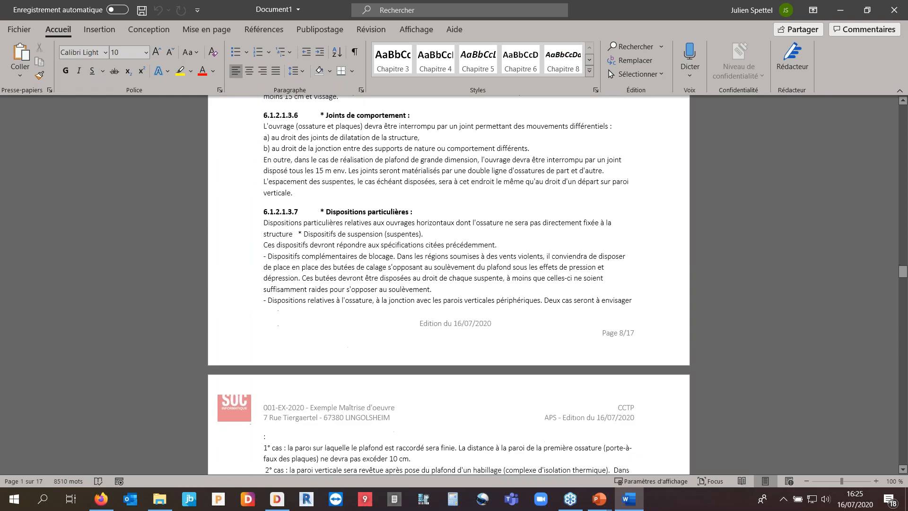
pyautogui.scroll(-10, 431, 317)
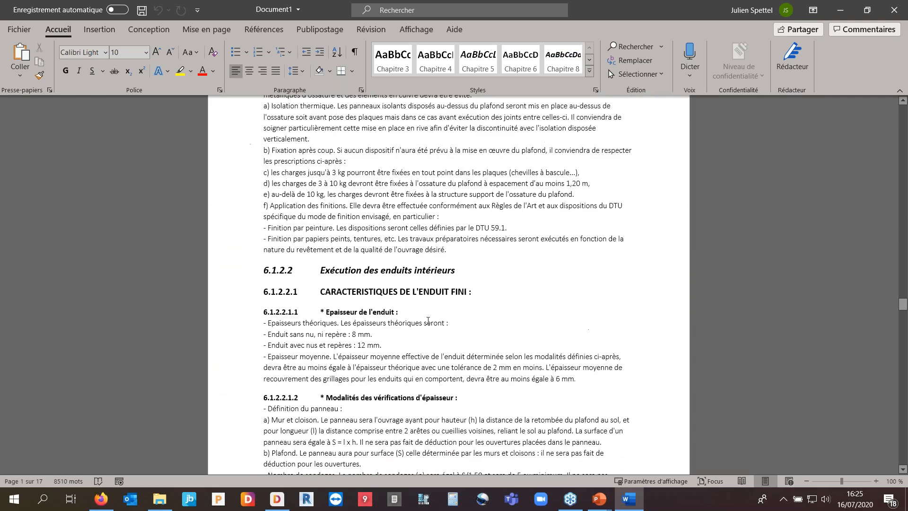
pyautogui.scroll(-10, 413, 326)
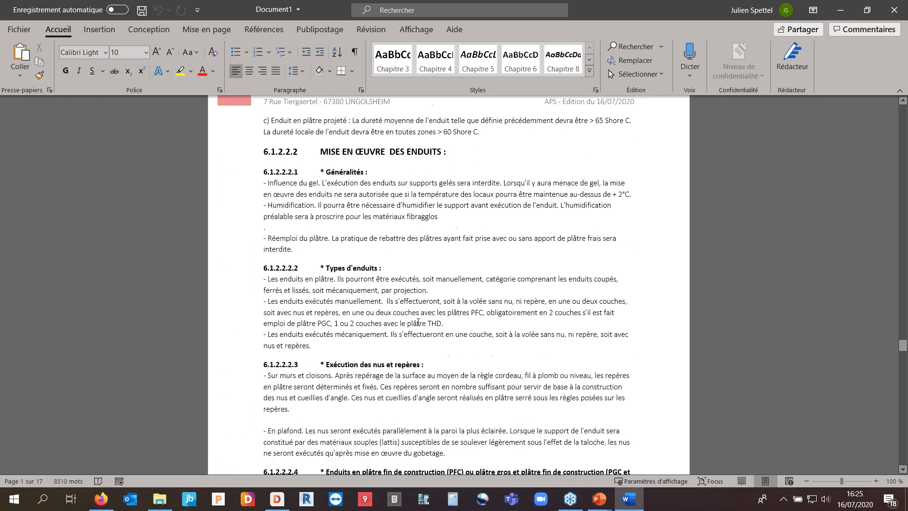
pyautogui.scroll(-10, 413, 327)
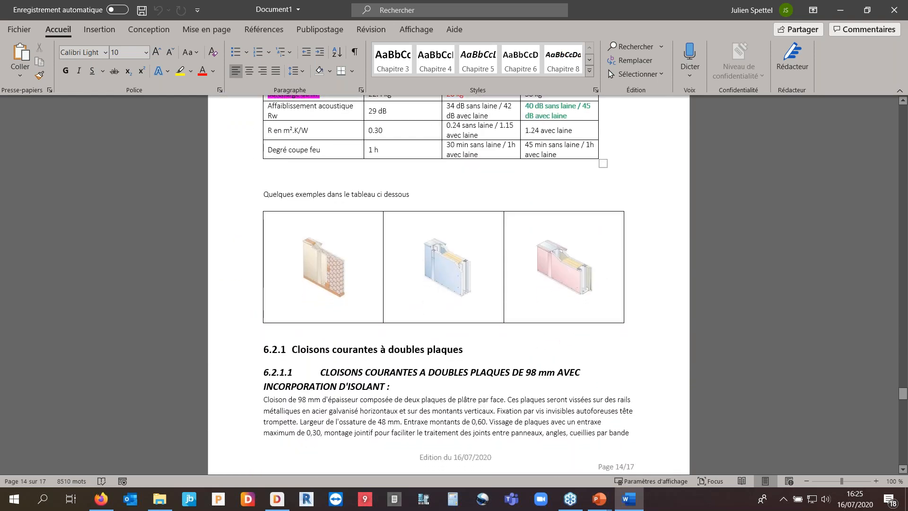
pyautogui.scroll(-6, 406, 331)
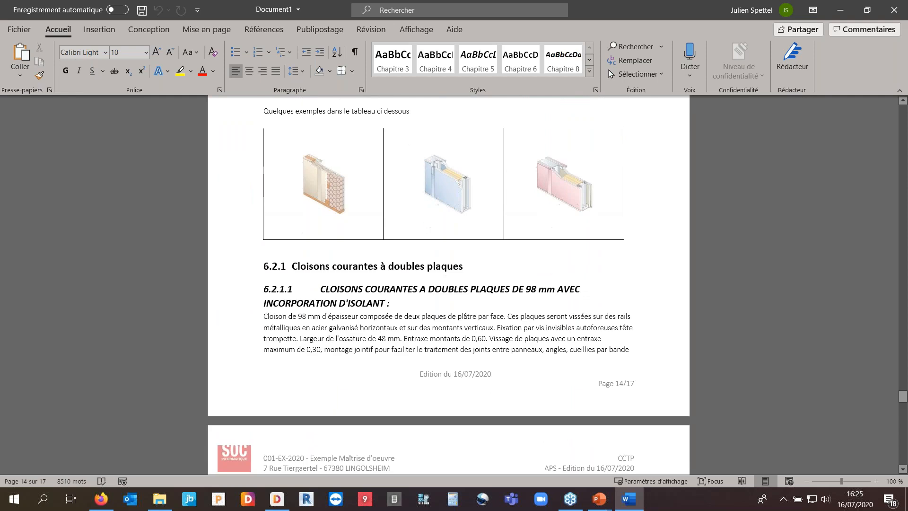
pyautogui.scroll(-3, 406, 331)
pyautogui.scroll(2, 405, 331)
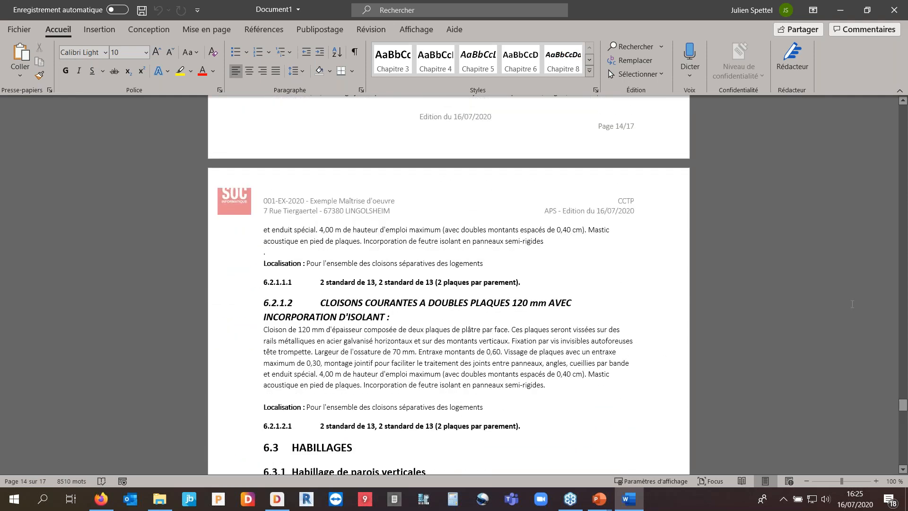
# Step: Return to the cover page of the CCTP and close the Word document without saving it
pyautogui.moveTo(902, 405); pyautogui.dragTo(881, 111)
pyautogui.scroll(-3, 534, 383)
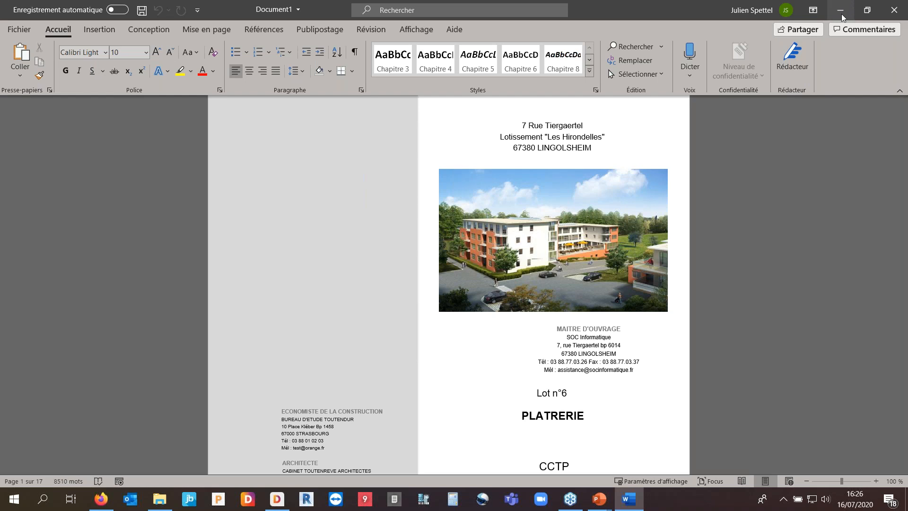
pyautogui.click(894, 11)
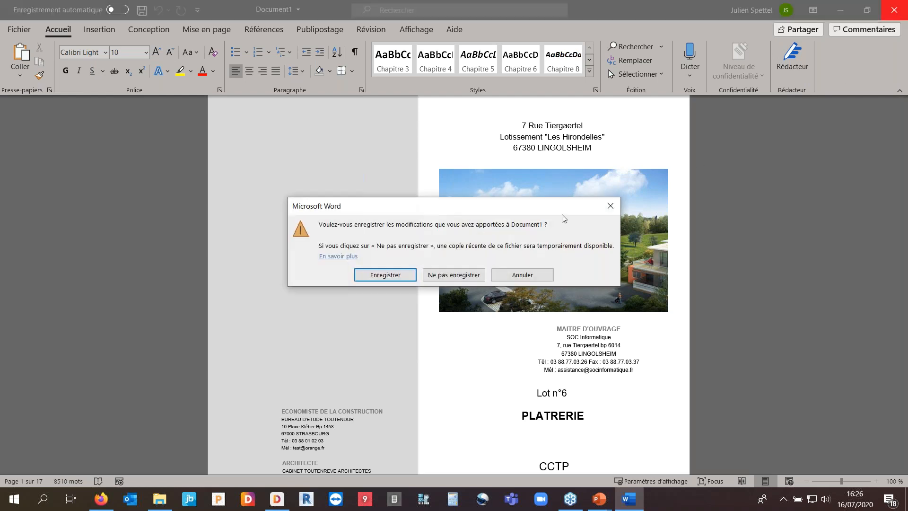
pyautogui.click(437, 276)
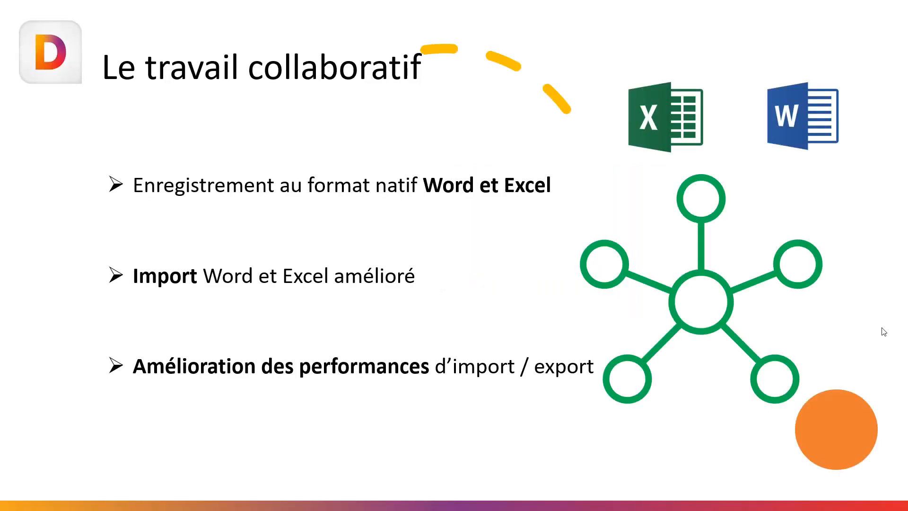
# Step: Switch to DeviSOC and delete chapters 6.1 to 6.6 of Lot n°11 IMPORT WORD with the Groupe option
pyautogui.hotkey('alt', 'Tab')
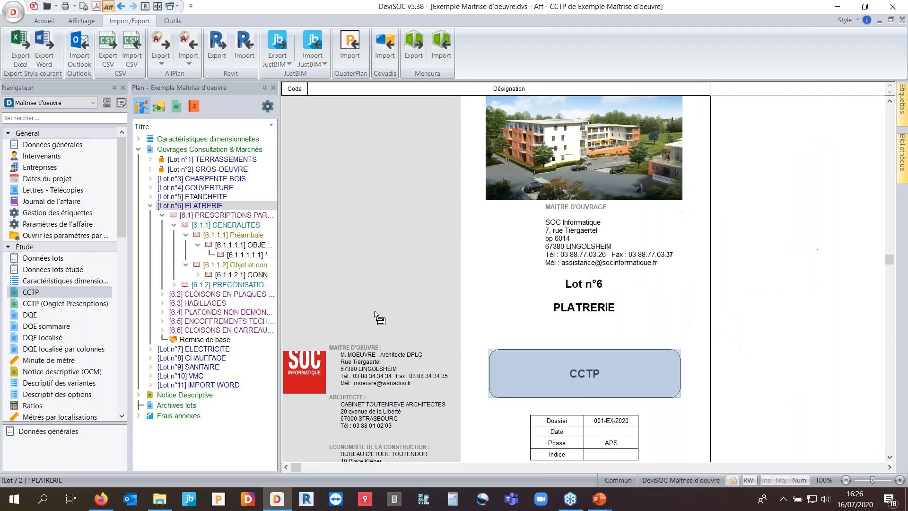
pyautogui.click(150, 385)
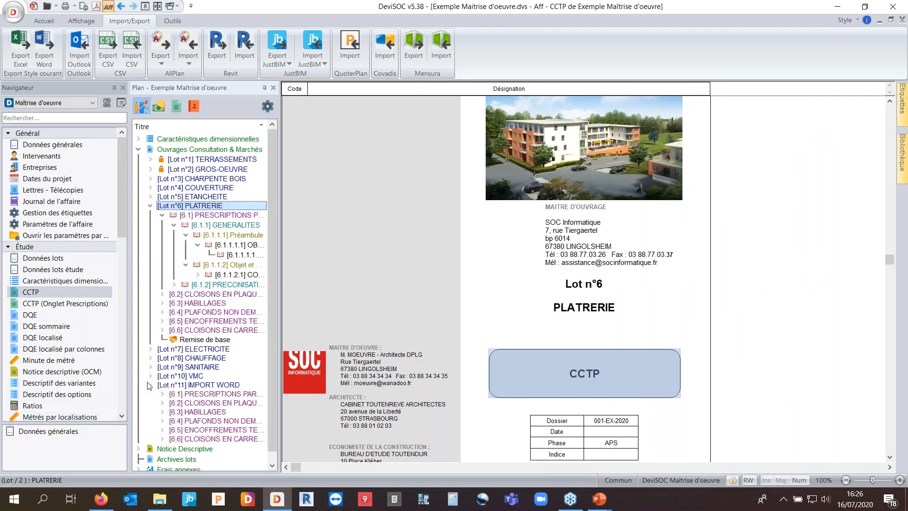
pyautogui.scroll(-1, 187, 385)
pyautogui.click(194, 384)
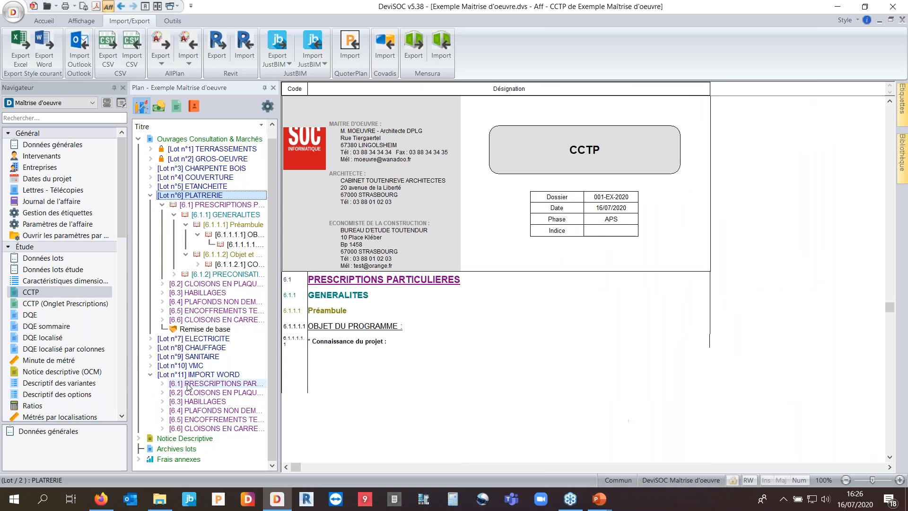
pyautogui.keyDown('shift'); pyautogui.click(211, 428); pyautogui.keyUp('shift')
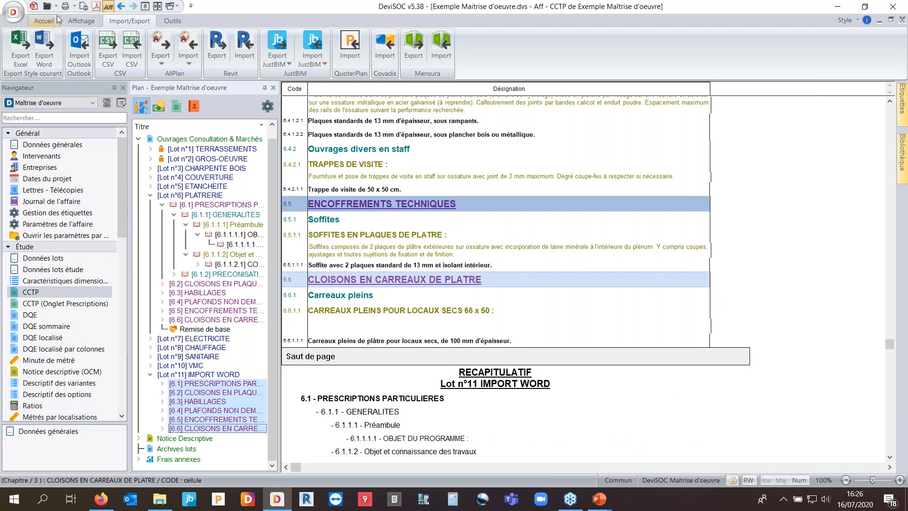
pyautogui.click(44, 21)
pyautogui.click(237, 47)
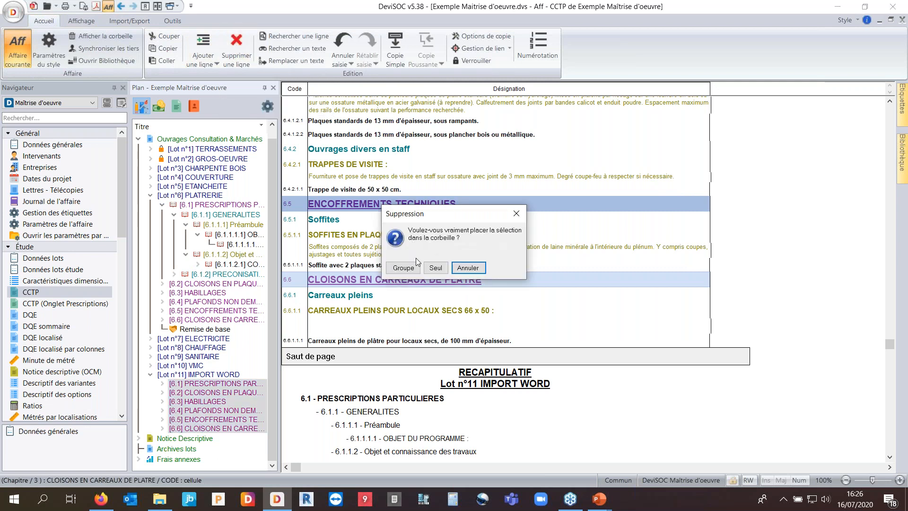
pyautogui.click(404, 269)
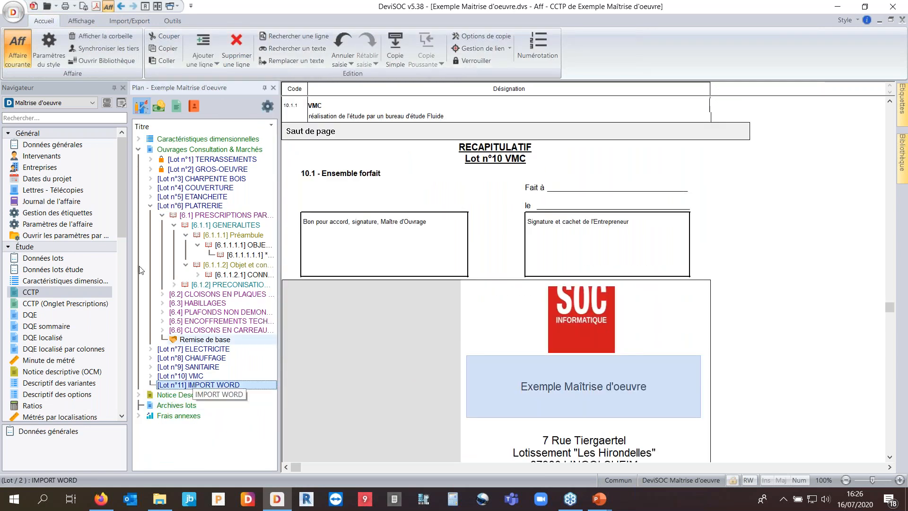
# Step: Start a Word file import, compare the three import profiles, and choose Standard avec détails
pyautogui.click(13, 13)
pyautogui.moveTo(57, 232)
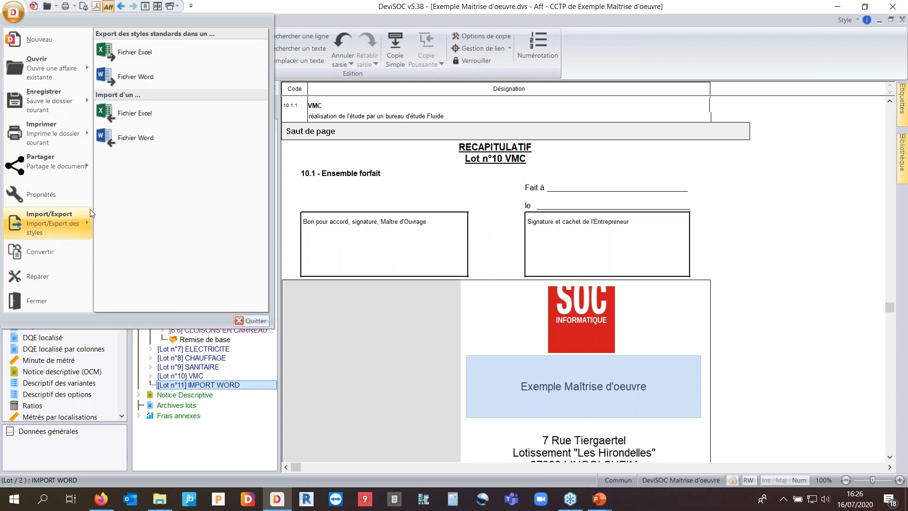
pyautogui.click(138, 142)
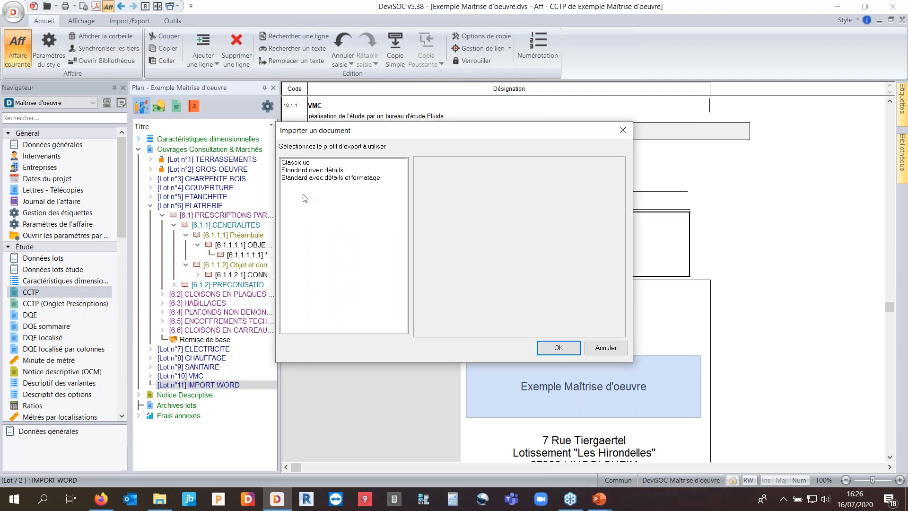
pyautogui.click(305, 164)
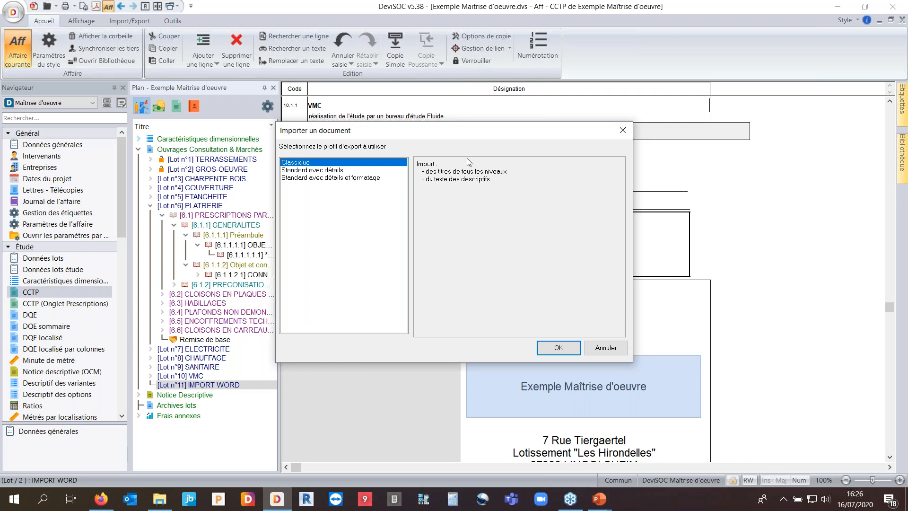
pyautogui.click(325, 170)
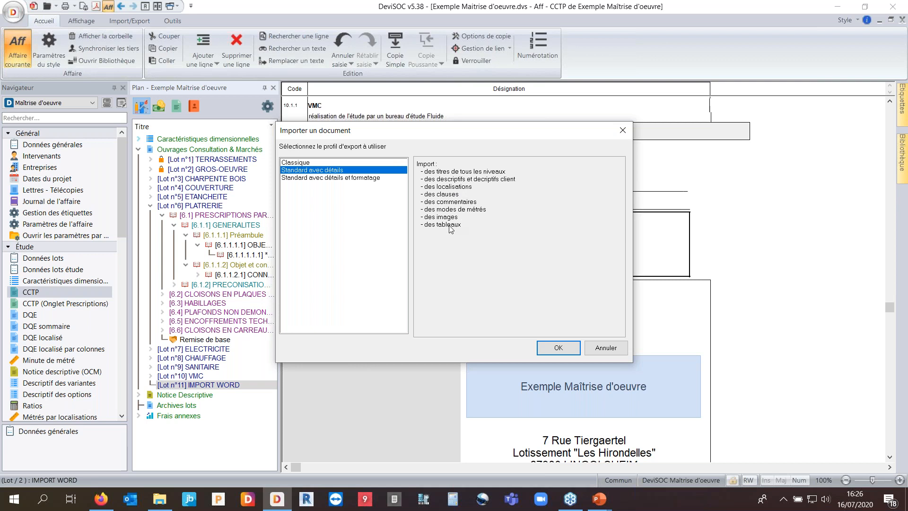
pyautogui.click(347, 179)
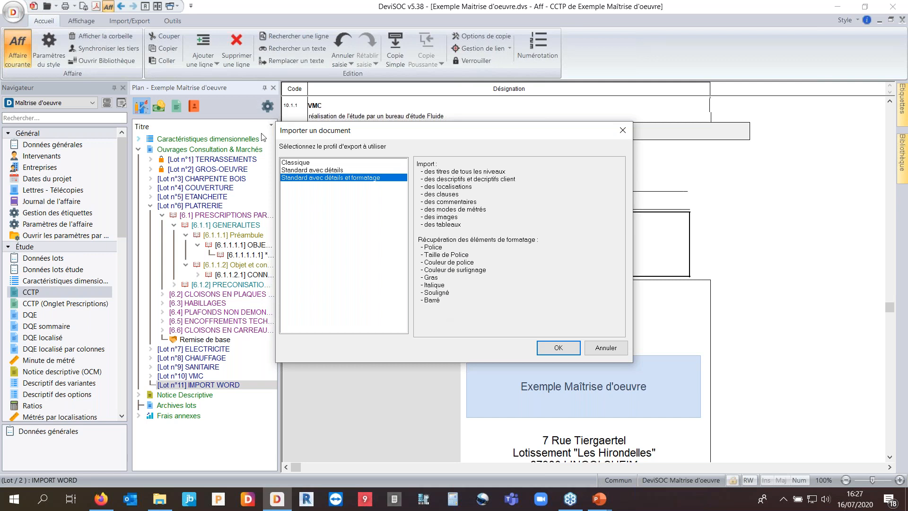
pyautogui.click(305, 170)
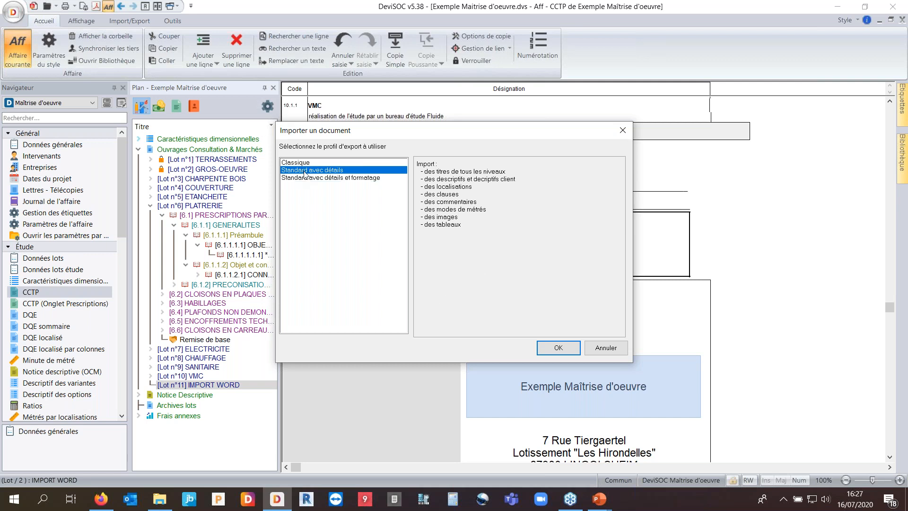
# Step: Import the Lot n°6 PLATRERIE CCTP Word file from the Webinar 5.38 folder on the desktop into Lot n°11
pyautogui.click(557, 349)
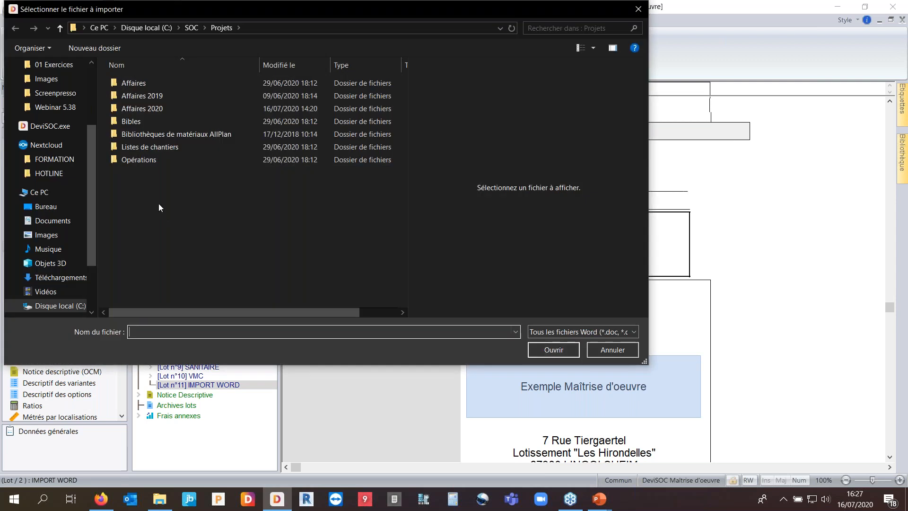
pyautogui.scroll(2, 84, 197)
pyautogui.click(46, 88)
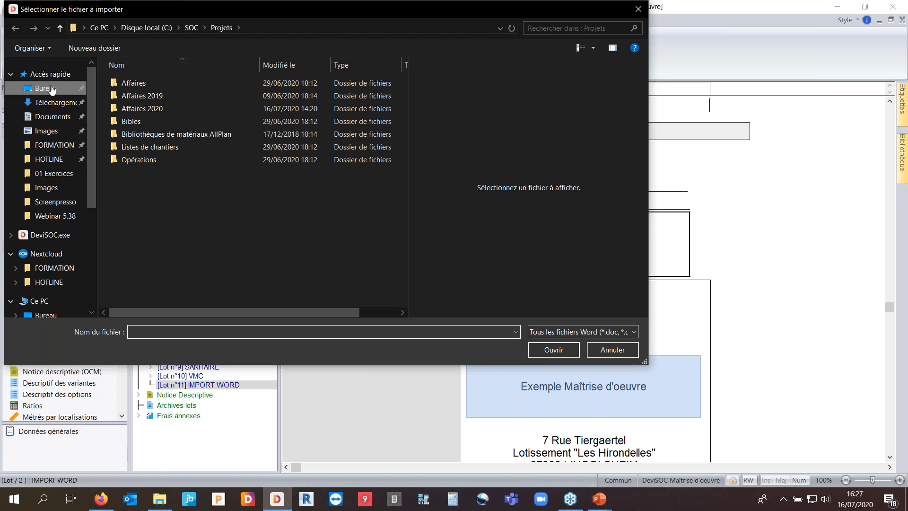
pyautogui.doubleClick(158, 97)
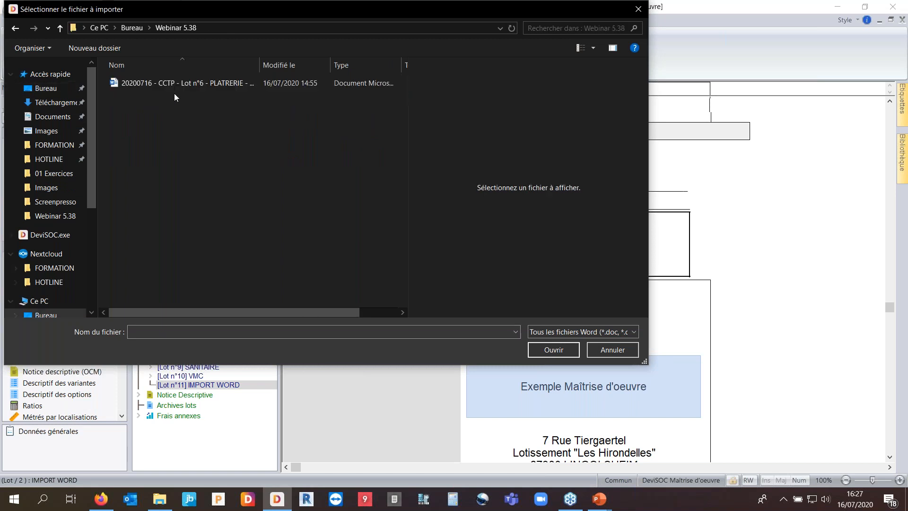
pyautogui.click(174, 84)
pyautogui.click(557, 350)
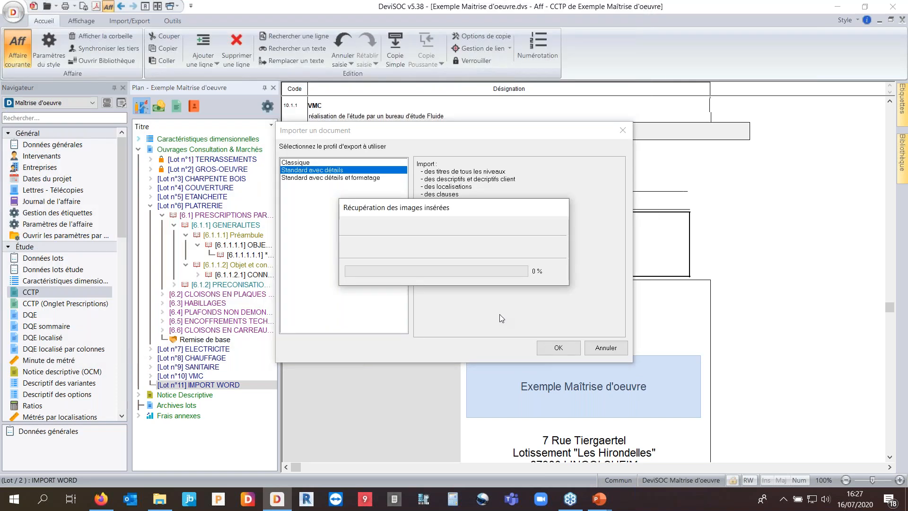
pyautogui.press('Return')
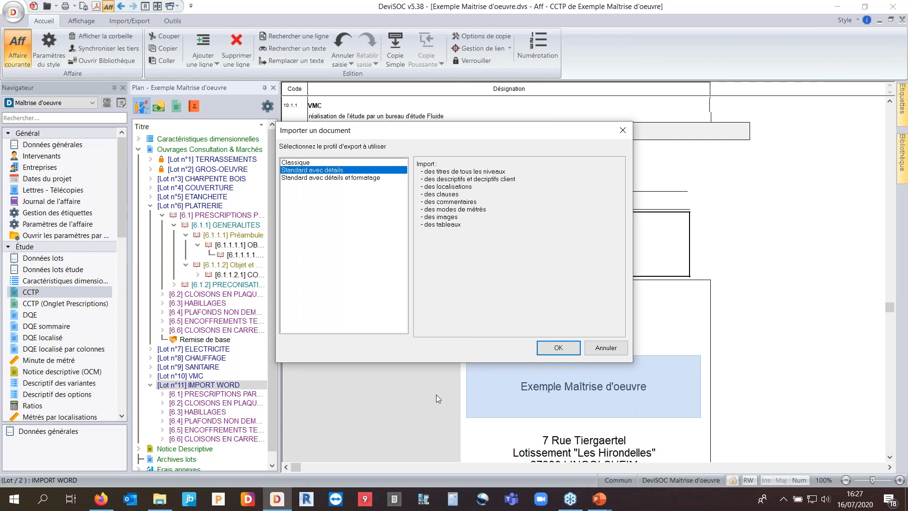
# Step: Confirm the import dialog and examine the imported texts, tables and images in chapters 6.1 to 6.6 of Lot n°11 IMPORT WORD
pyautogui.press('Return')
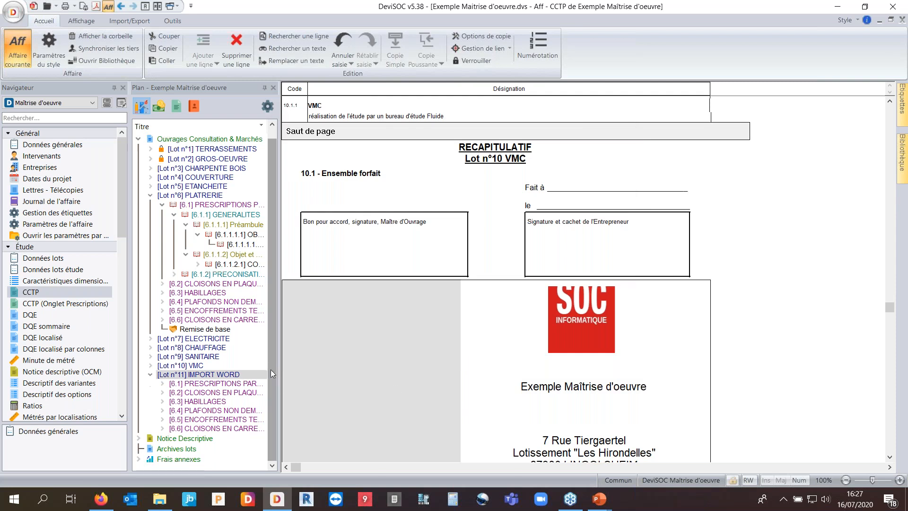
pyautogui.click(209, 392)
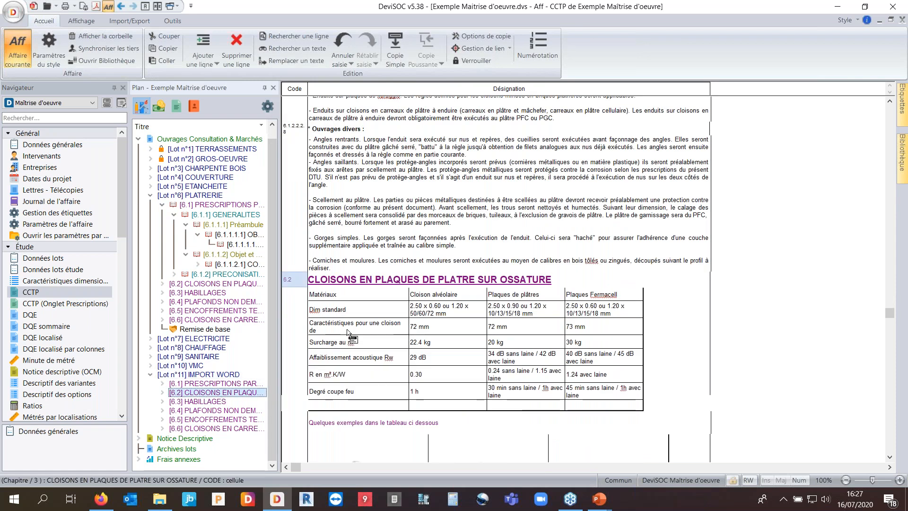
pyautogui.scroll(10, 354, 326)
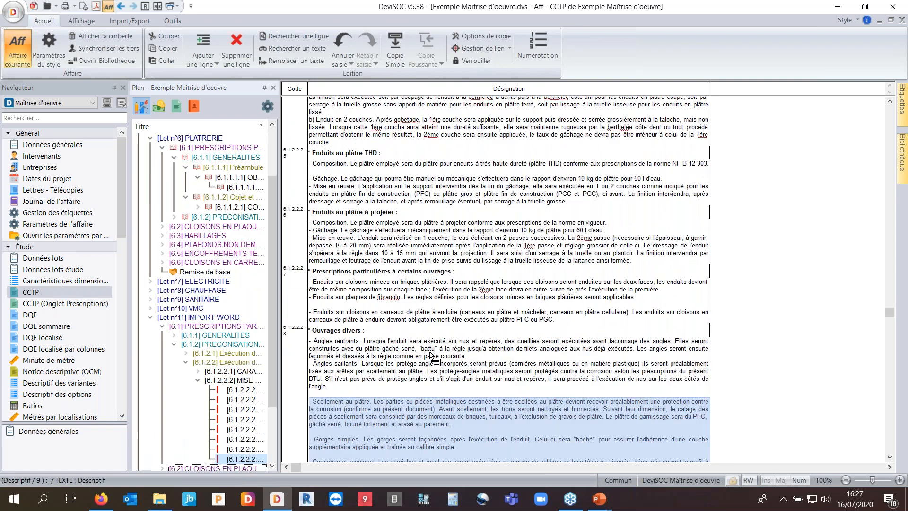
pyautogui.scroll(6, 431, 355)
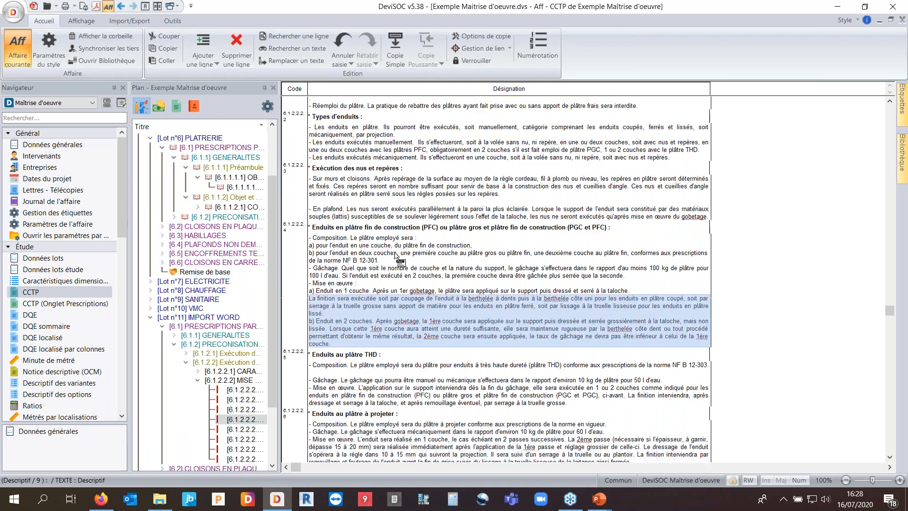
pyautogui.click(395, 253)
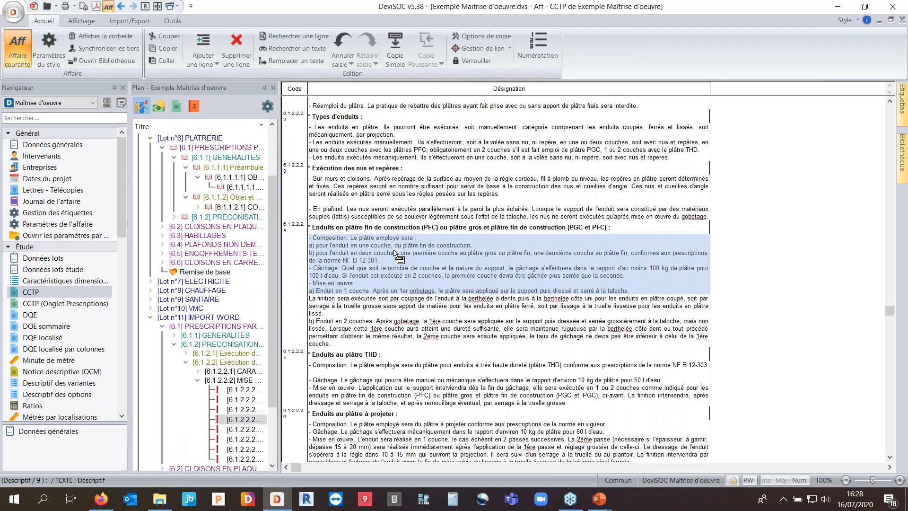
pyautogui.scroll(-10, 395, 253)
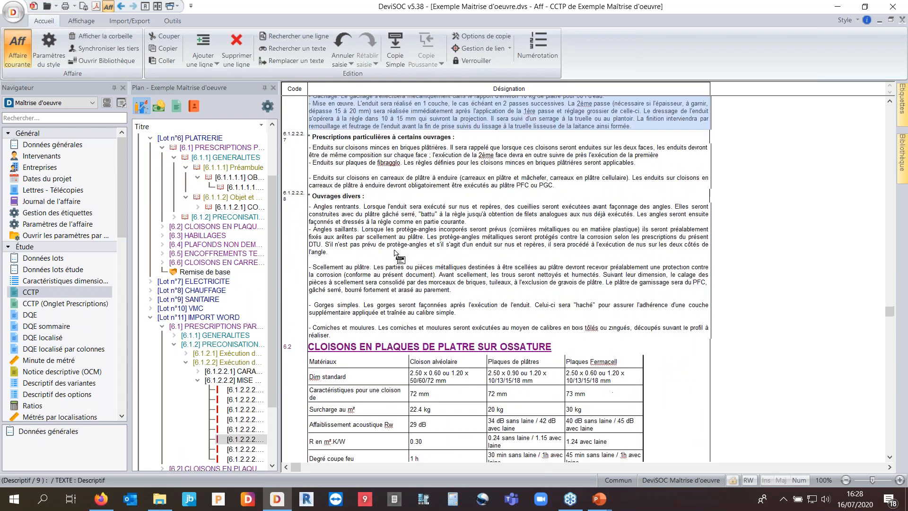
pyautogui.scroll(6, 396, 257)
pyautogui.scroll(-12, 396, 256)
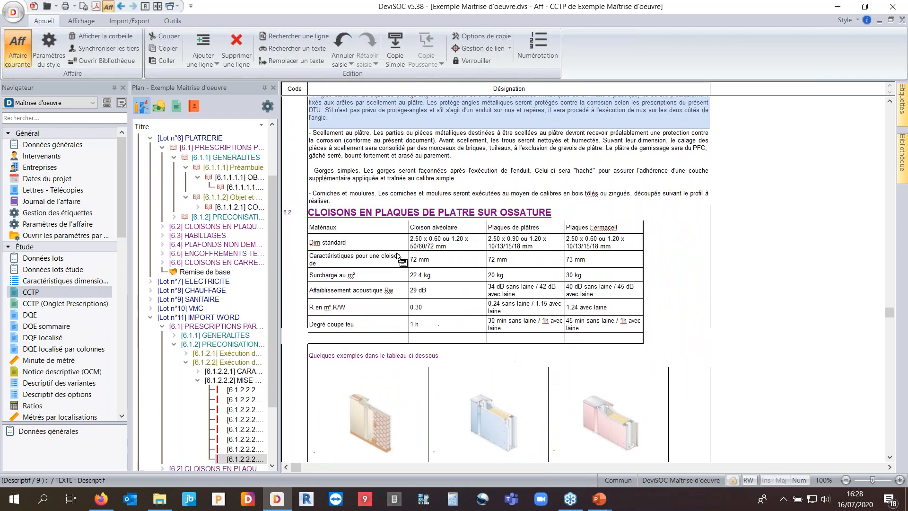
pyautogui.scroll(-15, 400, 257)
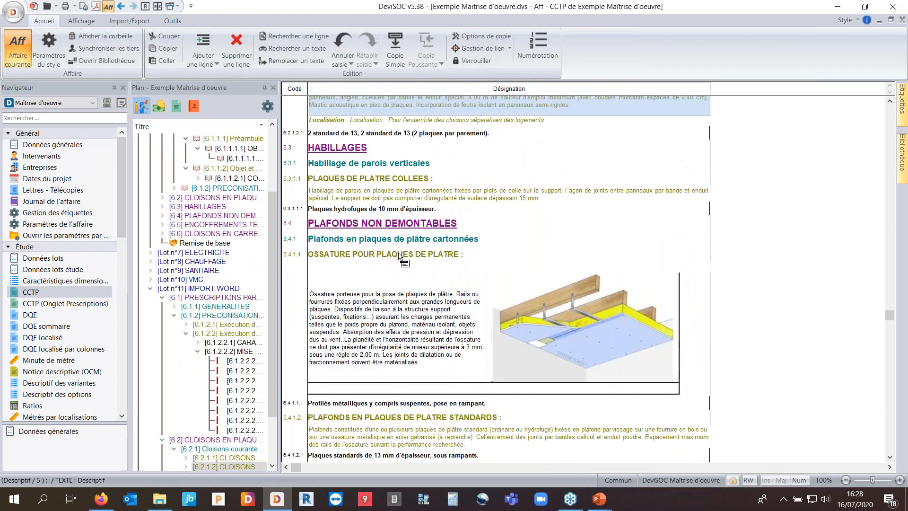
pyautogui.scroll(6, 401, 255)
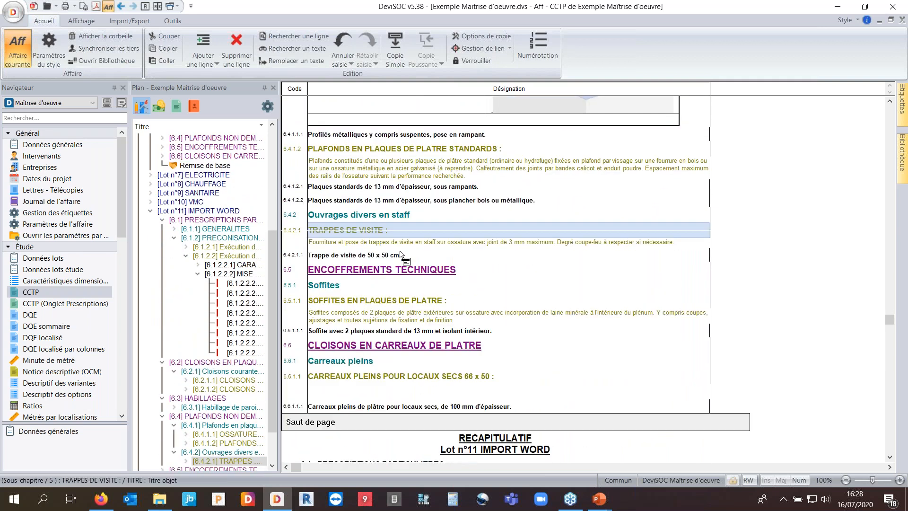
pyautogui.scroll(5, 211, 192)
# Step: Open the Consultation DPGF at Lot n°6 PLATRERIE and look over its cover page and quantity lines
pyautogui.click(200, 176)
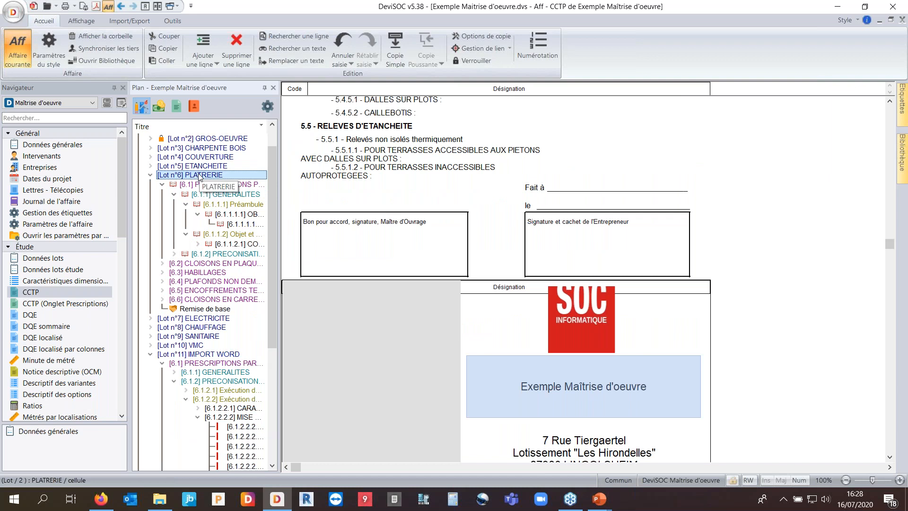
pyautogui.click(8, 247)
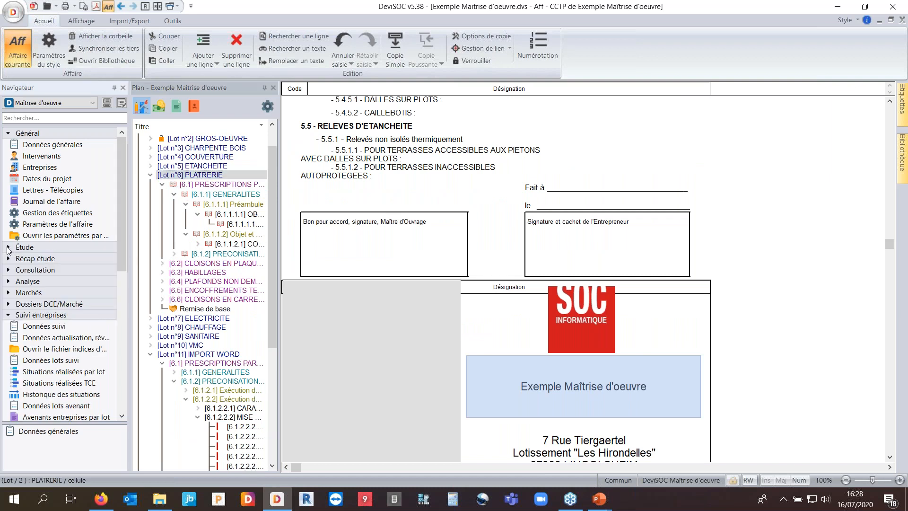
pyautogui.click(24, 268)
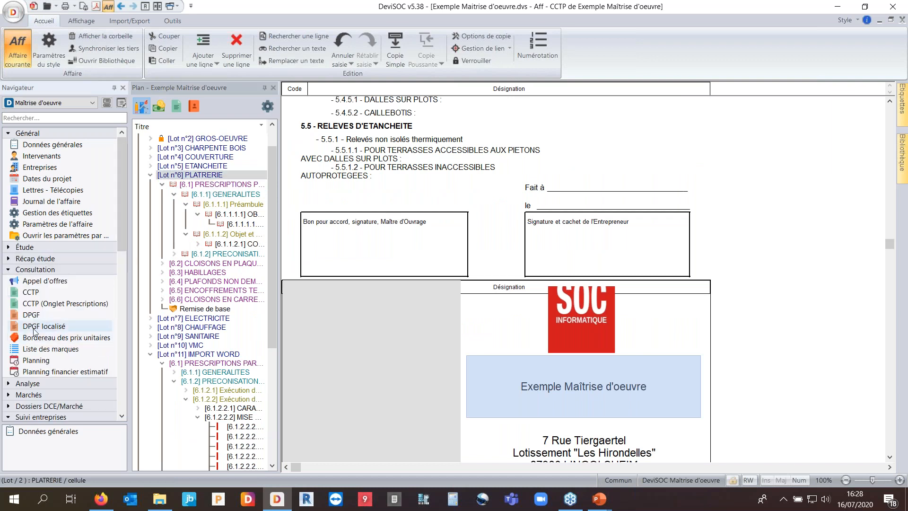
pyautogui.click(32, 315)
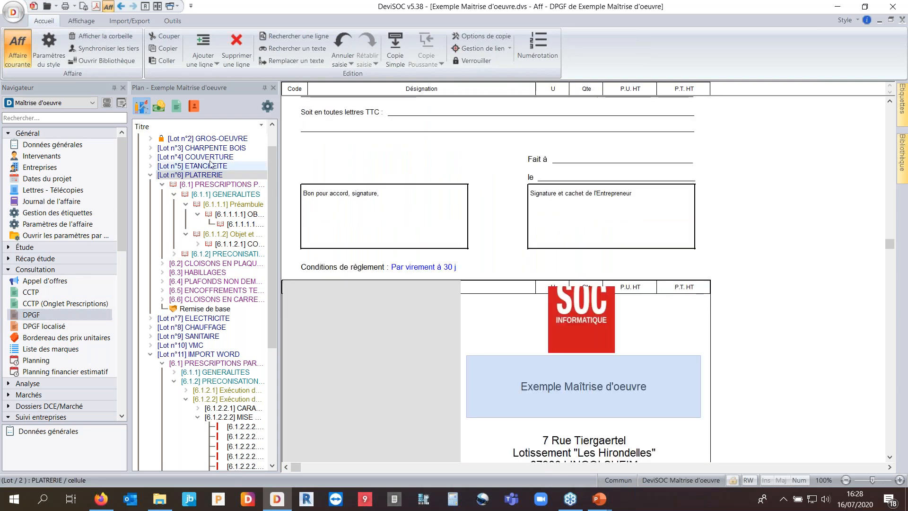
pyautogui.scroll(-5, 543, 344)
pyautogui.scroll(-3, 547, 343)
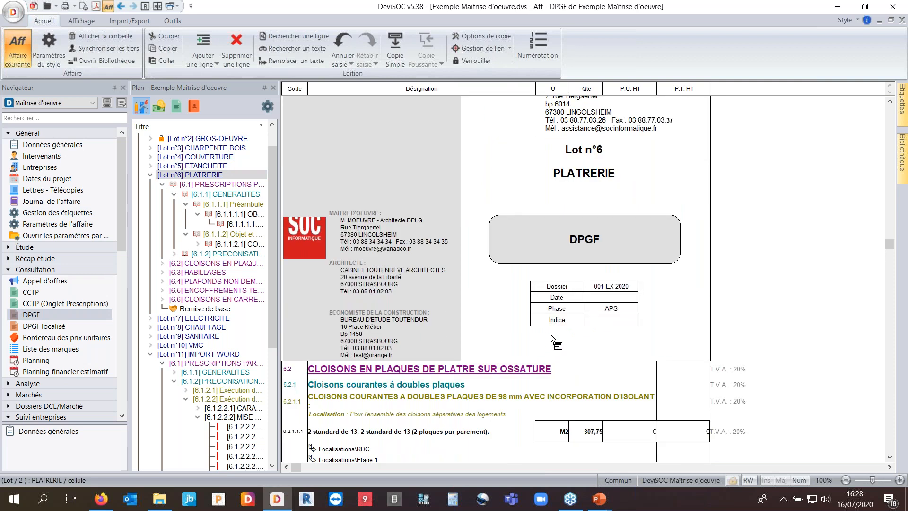
pyautogui.scroll(-3, 586, 252)
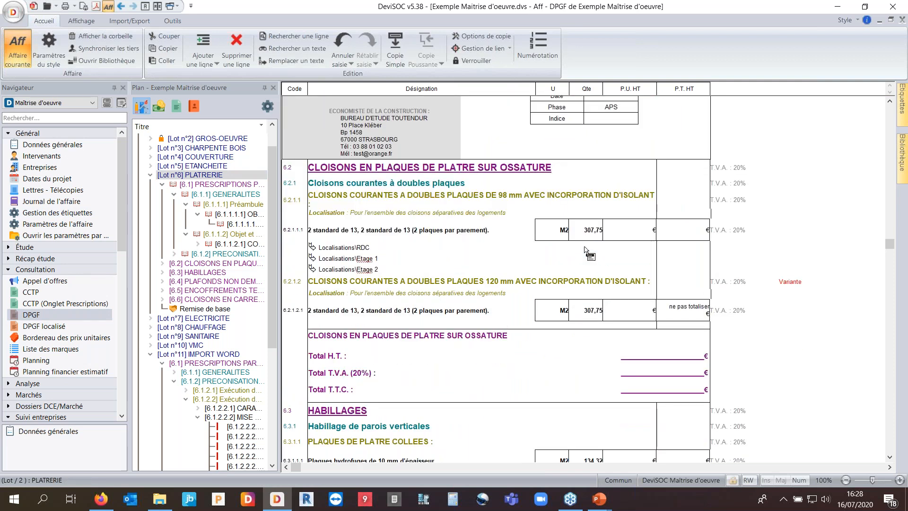
pyautogui.scroll(3, 586, 250)
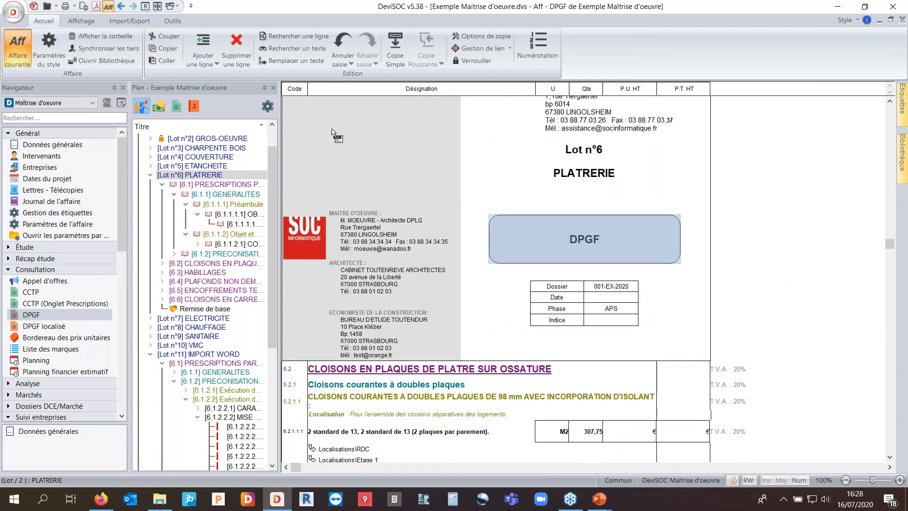
# Step: Export the Lot n°6 PLATRERIE DPGF to Excel and review the workbook's Page de garde and DPGF sheets
pyautogui.click(130, 22)
pyautogui.click(23, 54)
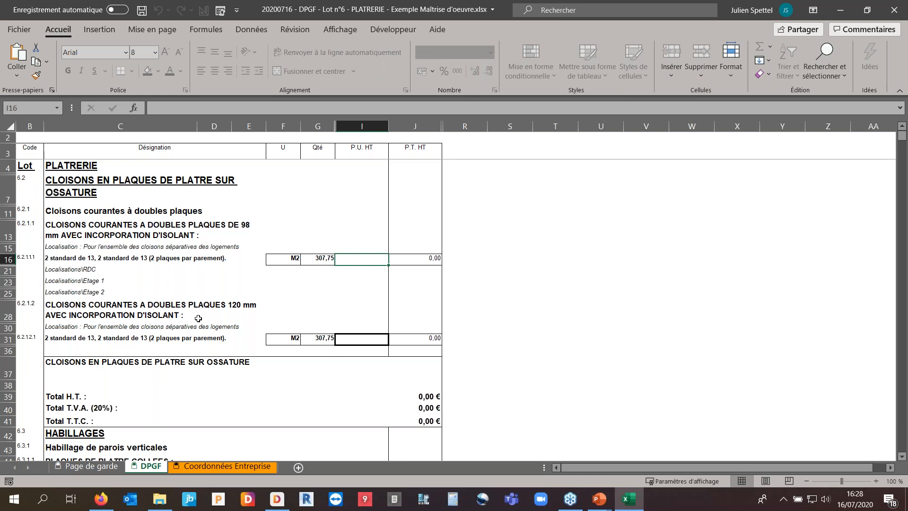
pyautogui.scroll(-2, 233, 253)
pyautogui.scroll(2, 228, 278)
pyautogui.click(86, 469)
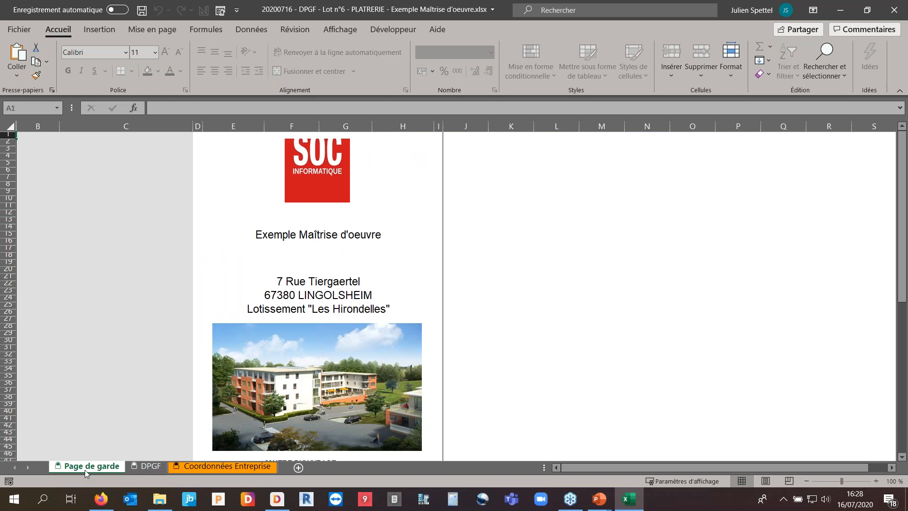
pyautogui.click(150, 472)
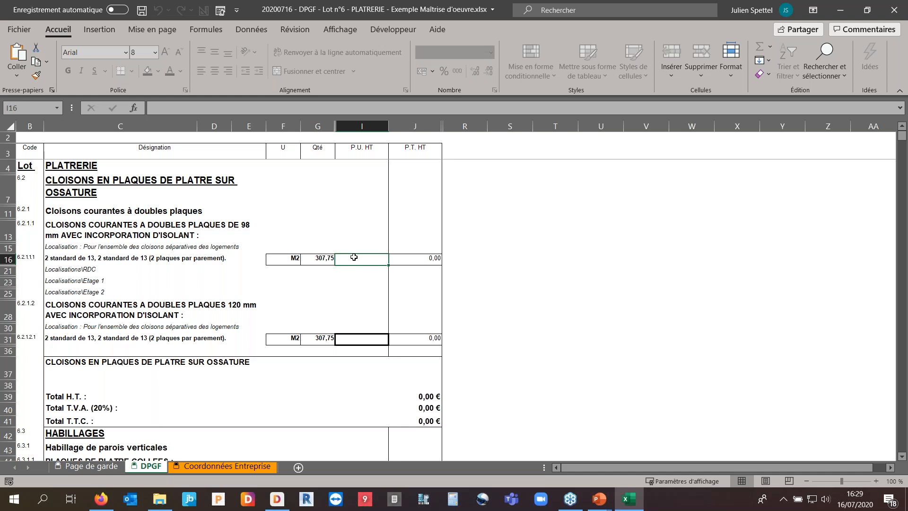
pyautogui.scroll(-3, 354, 257)
pyautogui.scroll(-1, 266, 311)
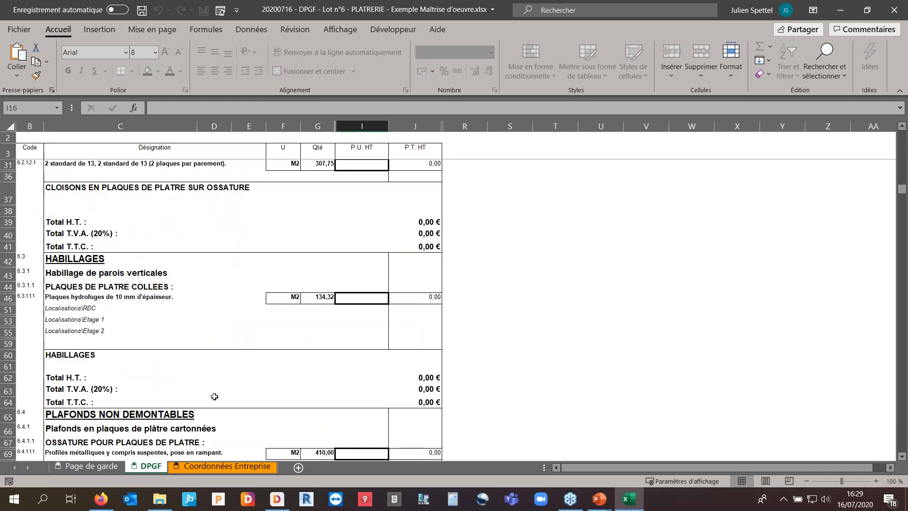
# Step: Review the company contact fields and the Observation field on the Coordonnées Entreprise sheet, dismissing the antivirus notification
pyautogui.click(211, 466)
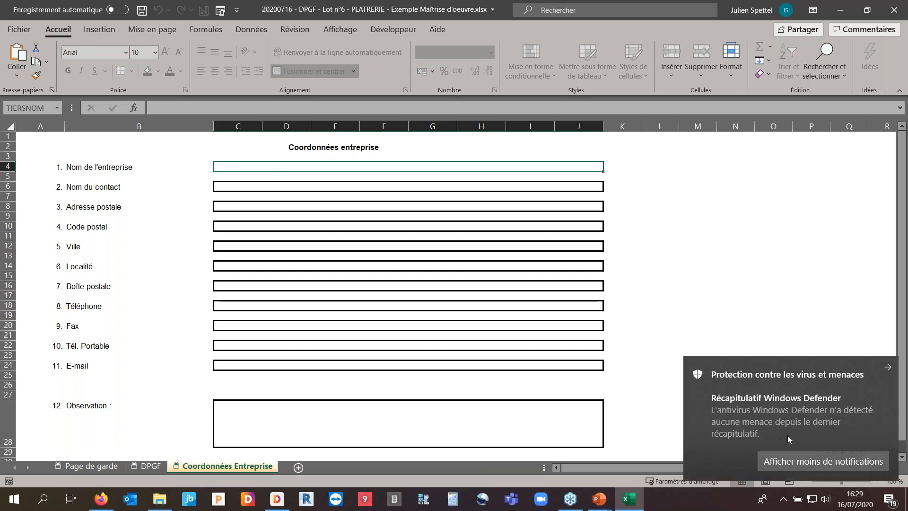
pyautogui.click(884, 364)
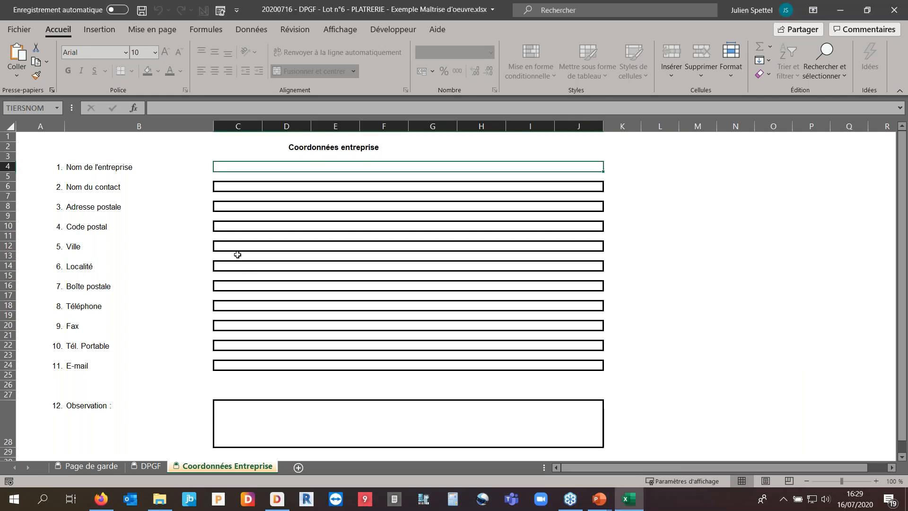
pyautogui.click(273, 411)
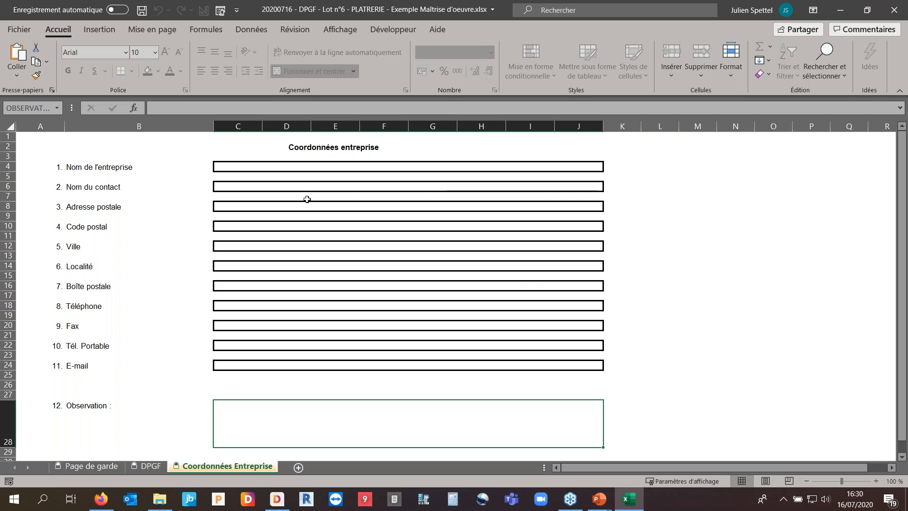
pyautogui.scroll(-5, 286, 324)
pyautogui.scroll(5, 270, 348)
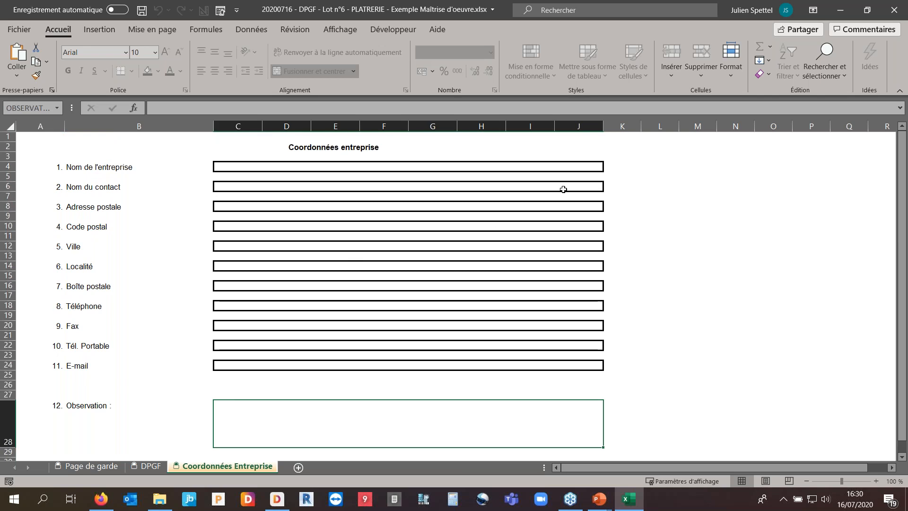
# Step: Close the Excel workbook and open the Analyse Comparatif of offers at Lot n°6 PLATRERIE
pyautogui.click(894, 10)
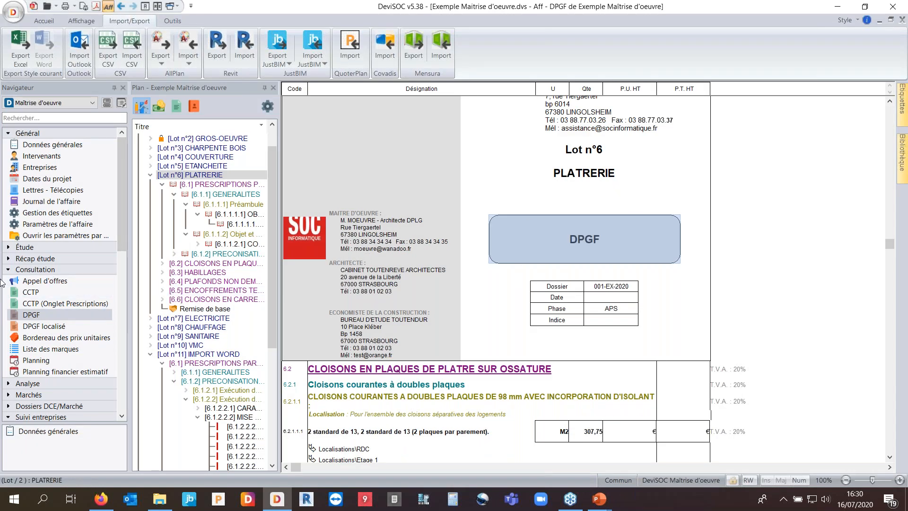
pyautogui.click(9, 270)
pyautogui.click(8, 281)
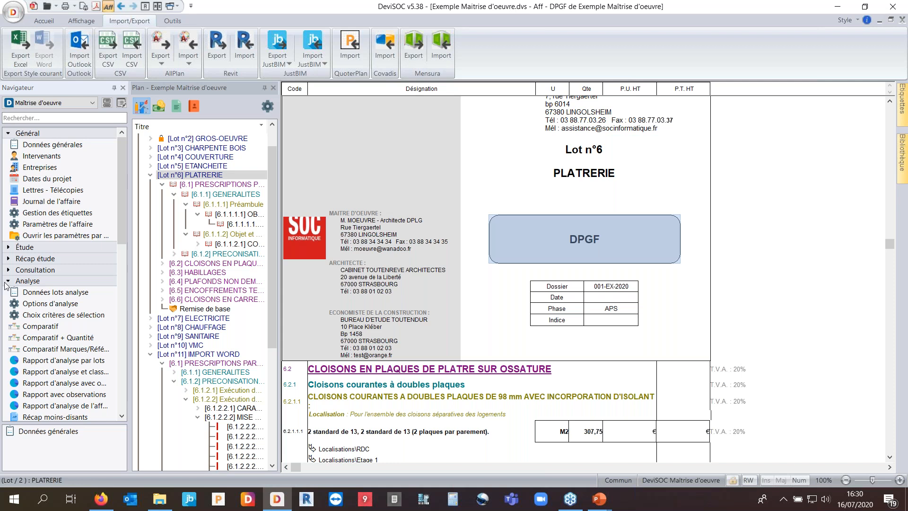
pyautogui.click(40, 325)
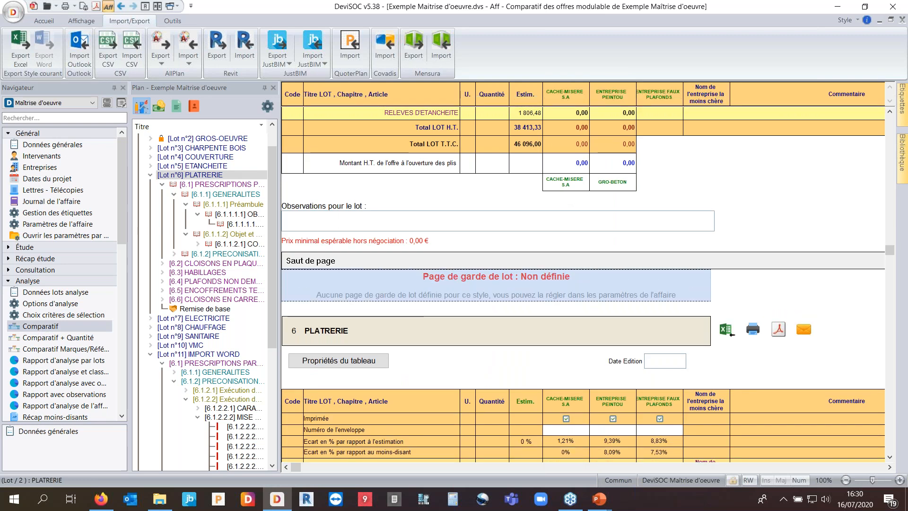
pyautogui.scroll(-2, 42, 322)
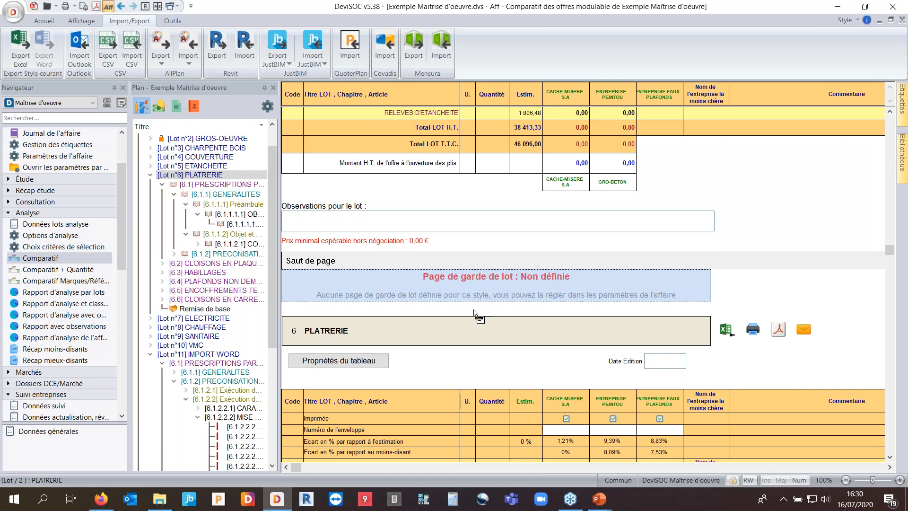
pyautogui.scroll(-3, 478, 314)
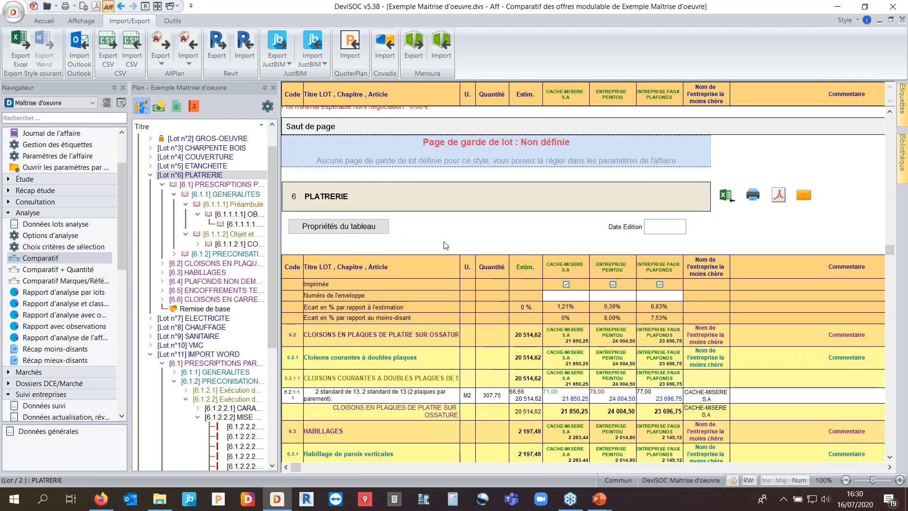
pyautogui.scroll(-3, 442, 247)
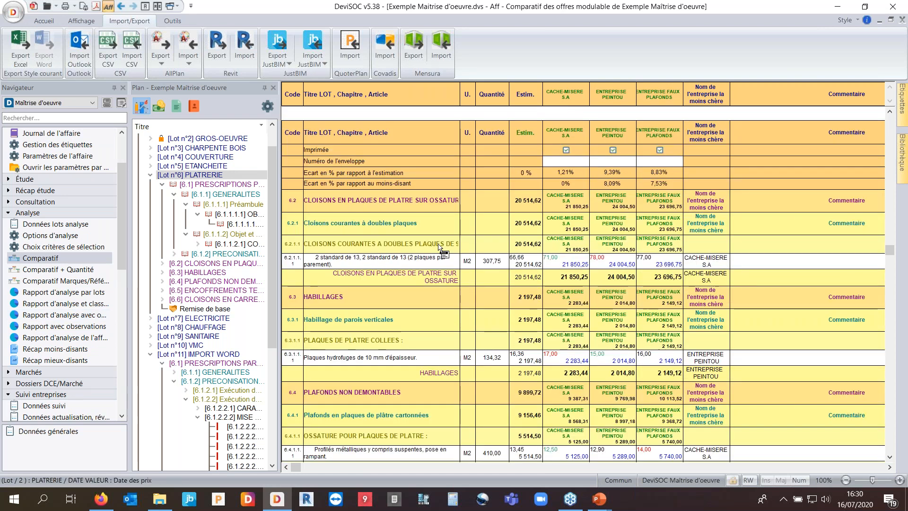
pyautogui.scroll(3, 440, 248)
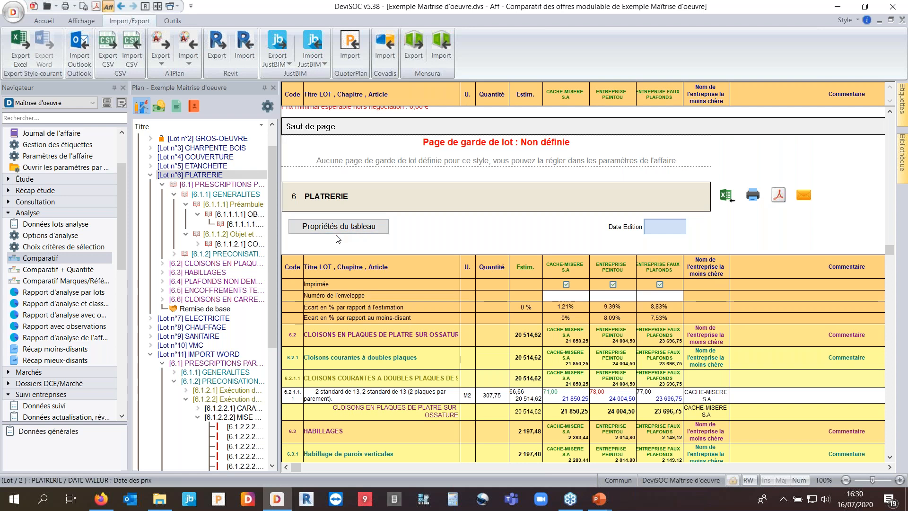
# Step: Import the prices from "DPGF A importer .xlsx" in the Webinar 5.38 folder into the Lot 6 PLATRERIE comparison, updating Entreprise Platre + in the address book
pyautogui.click(727, 196)
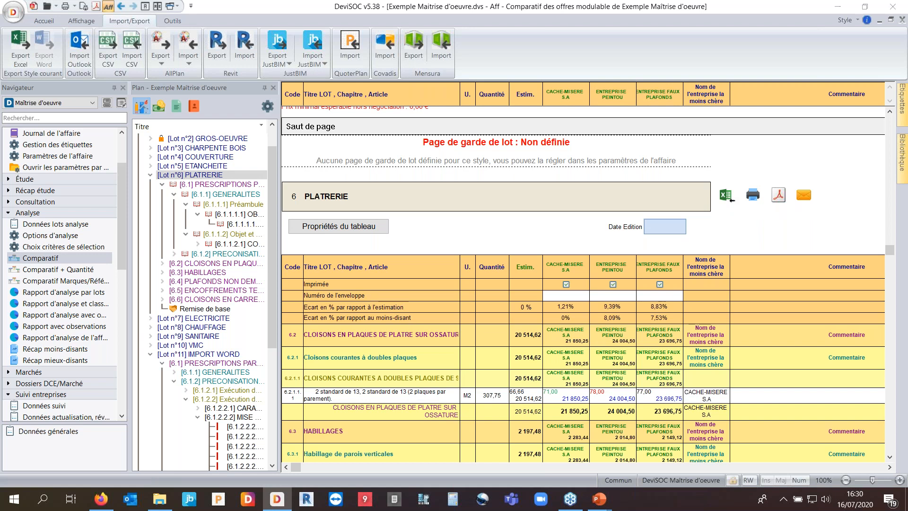
pyautogui.scroll(4, 44, 101)
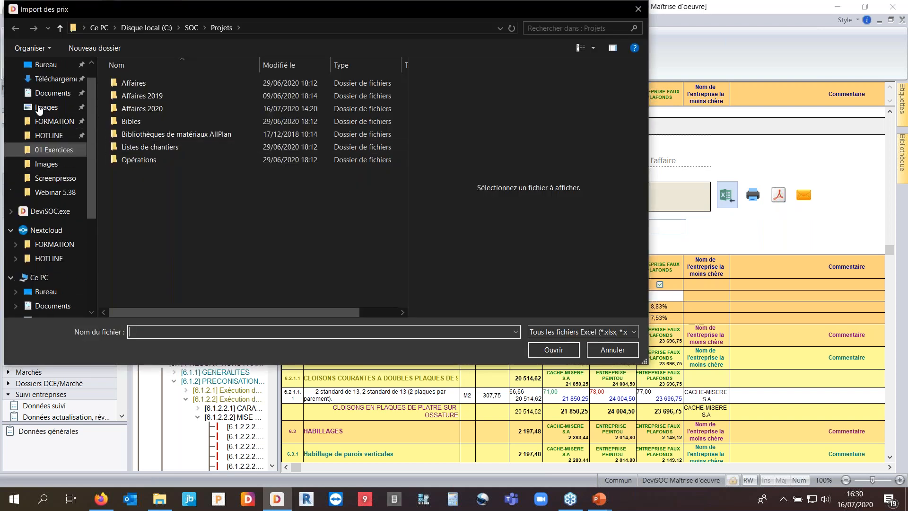
pyautogui.click(44, 90)
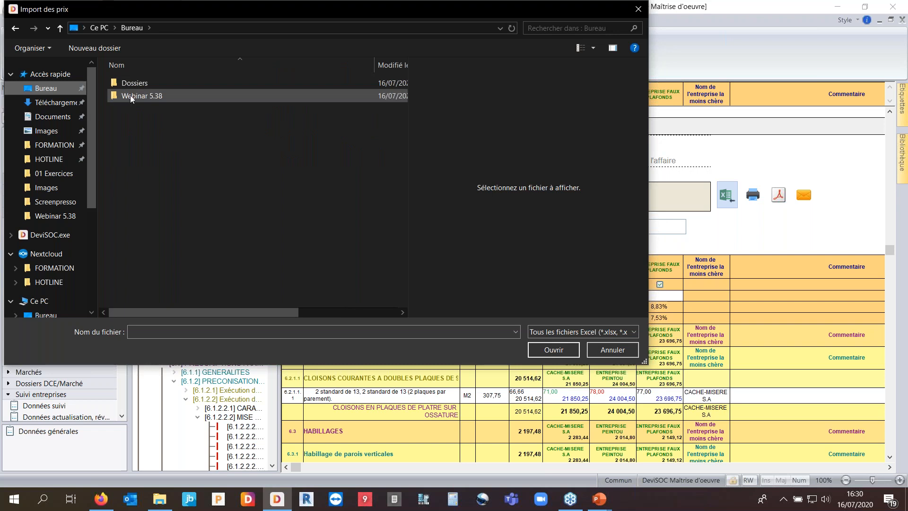
pyautogui.doubleClick(135, 96)
pyautogui.click(139, 97)
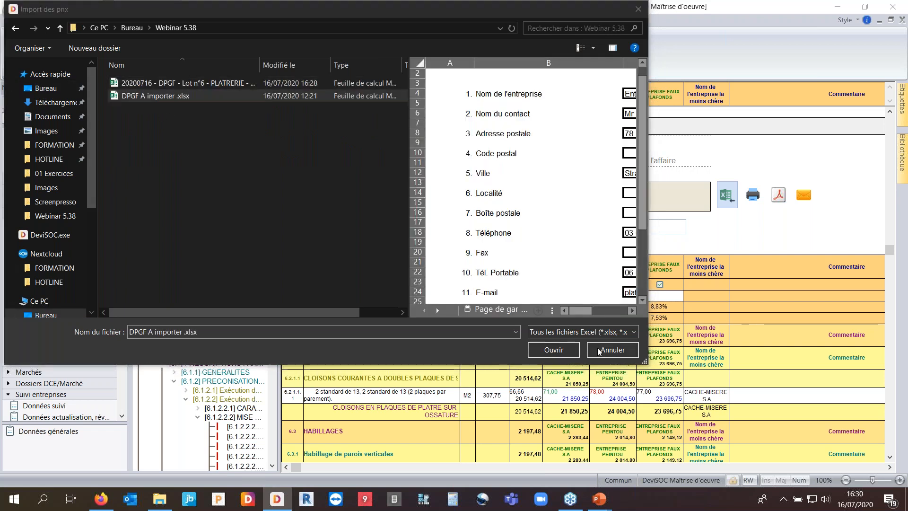
pyautogui.click(554, 350)
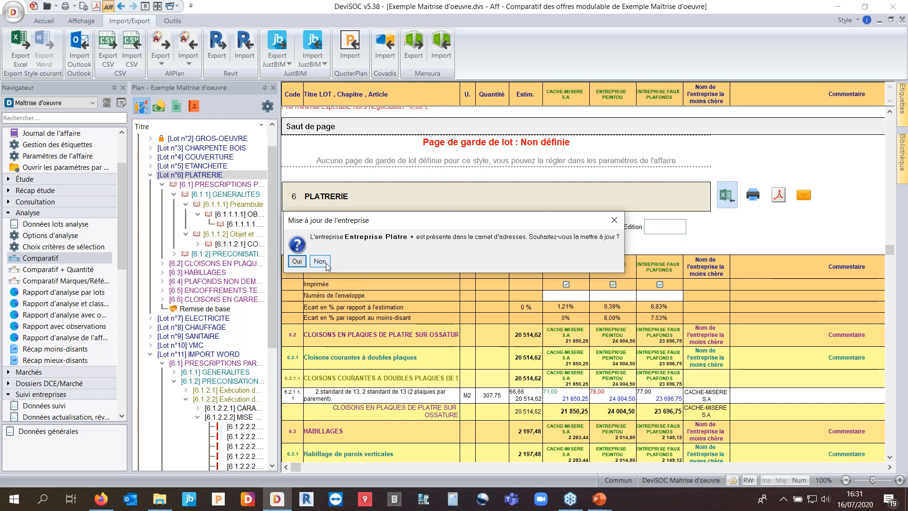
pyautogui.click(301, 265)
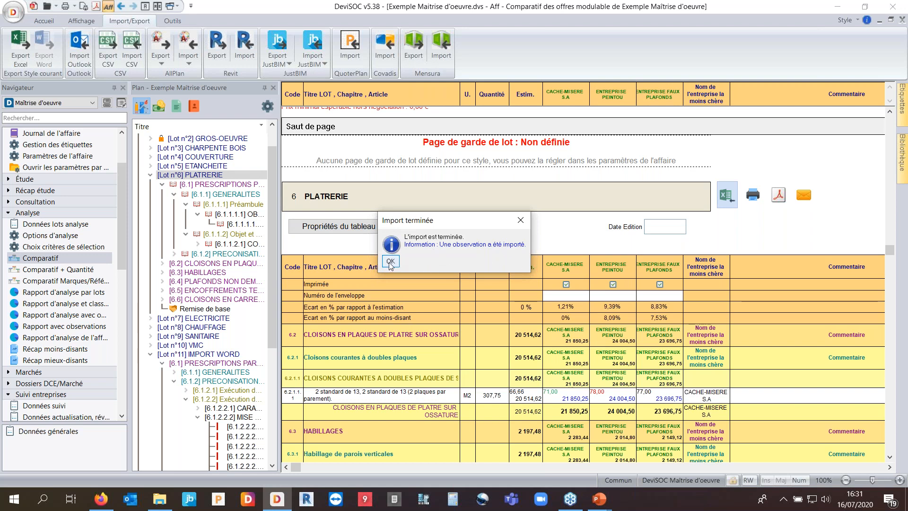
pyautogui.press('Return')
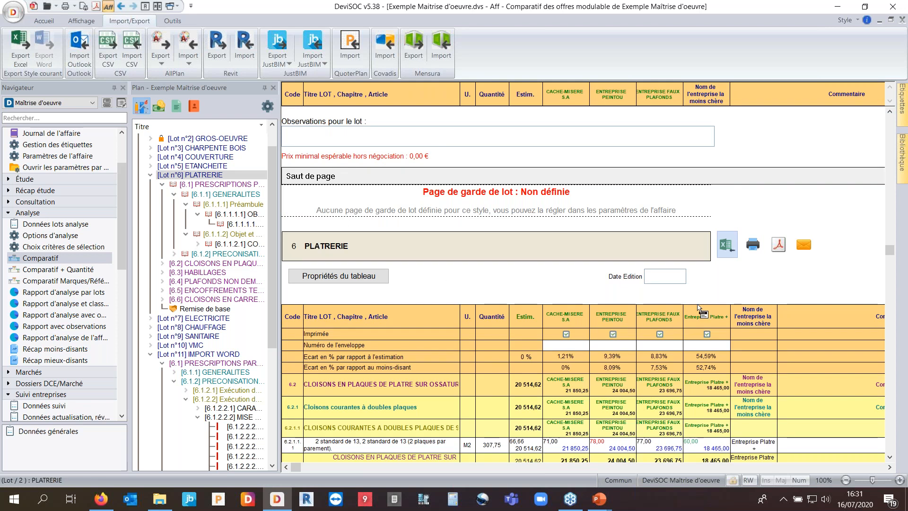
# Step: Check the imported Entreprise Platre + prices in the comparison table and open that company's record for editing
pyautogui.scroll(-3, 448, 272)
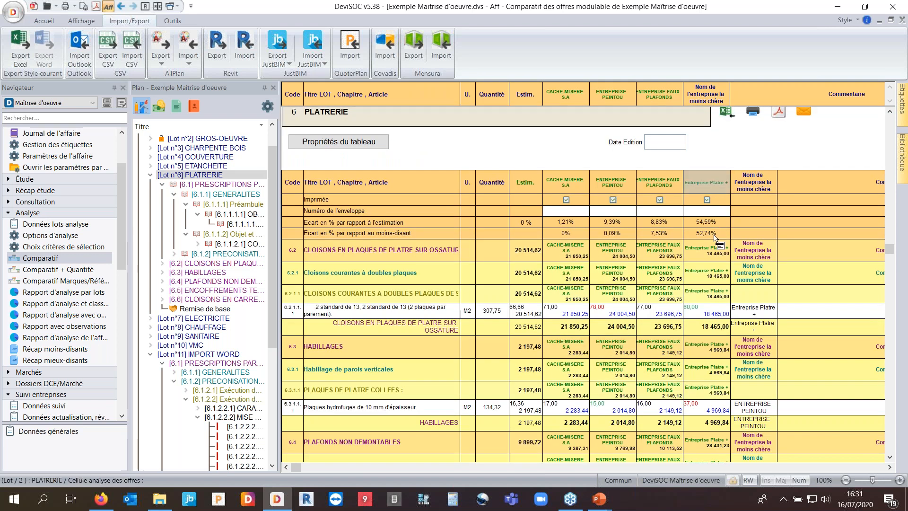
pyautogui.click(706, 309)
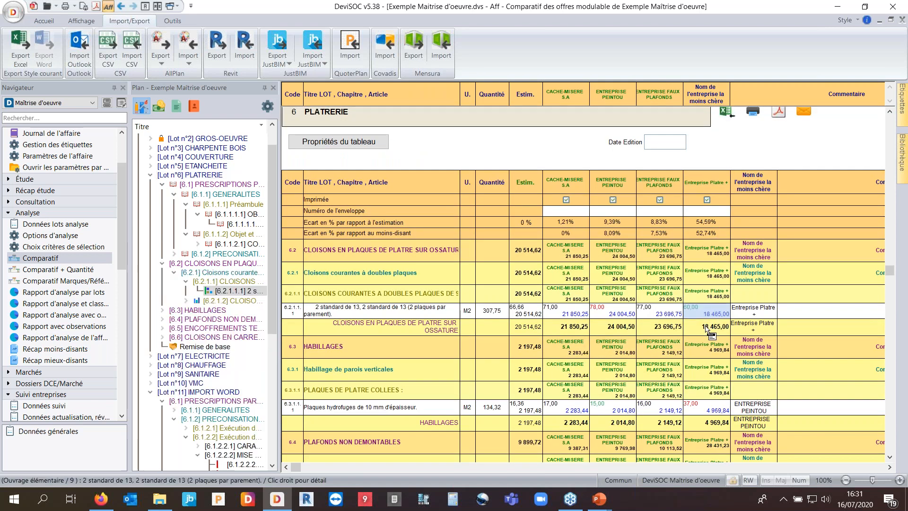
pyautogui.rightClick(717, 184)
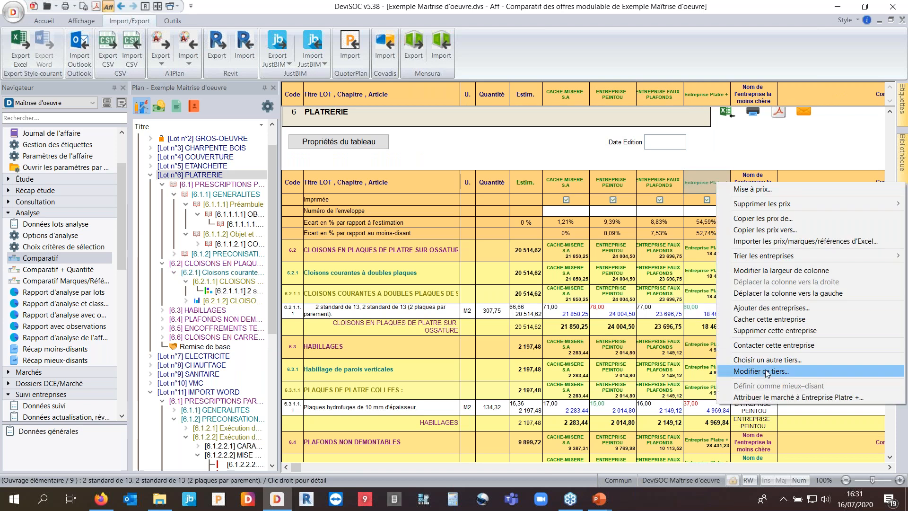
pyautogui.click(765, 371)
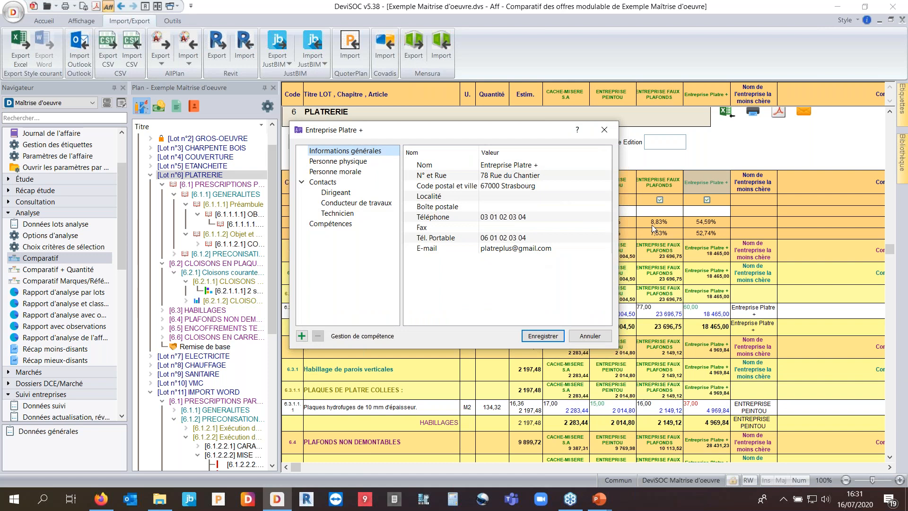
# Step: Switch to the DPGF A importer workbook in Excel and resize its window to sit beside the Entreprise Platre + record
pyautogui.hotkey('alt', 'Tab')
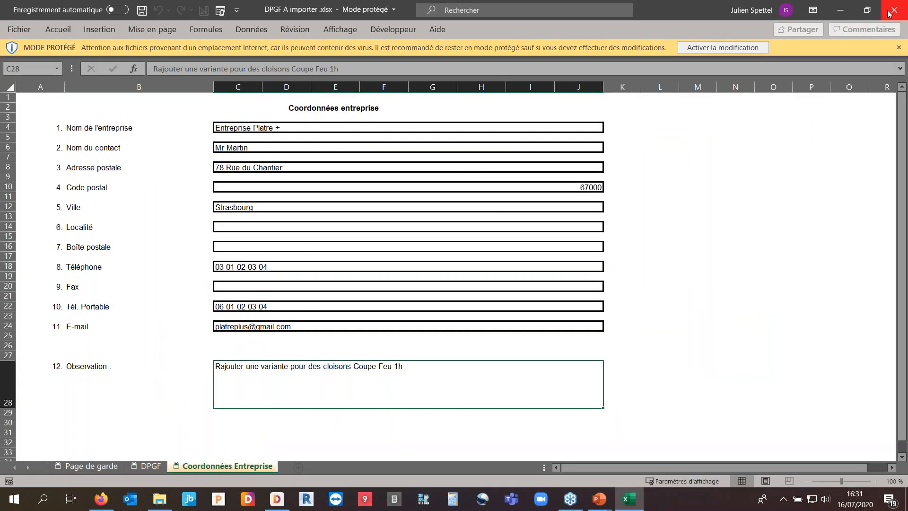
pyautogui.click(866, 10)
pyautogui.moveTo(0, 108)
pyautogui.mouseDown()
pyautogui.moveTo(29, 115)
pyautogui.moveTo(16, 105)
pyautogui.mouseUp()
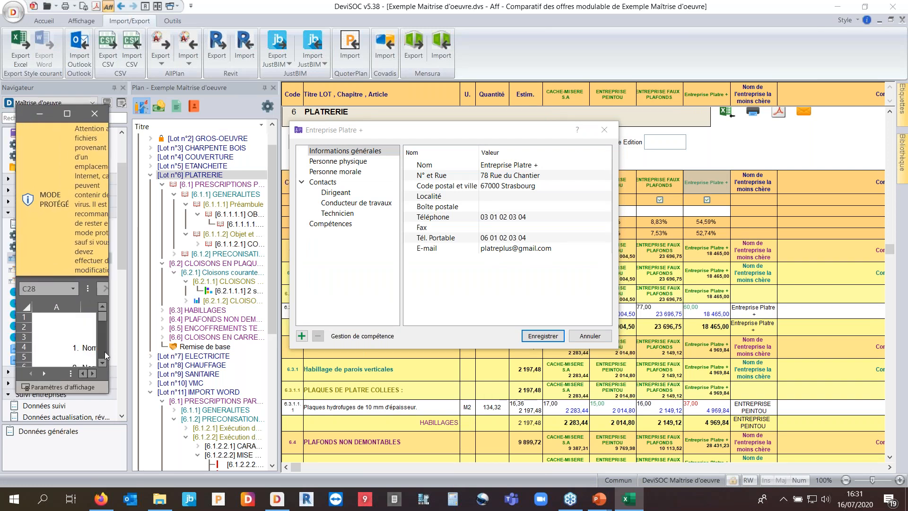
pyautogui.moveTo(108, 346); pyautogui.dragTo(455, 232)
pyautogui.click(628, 498)
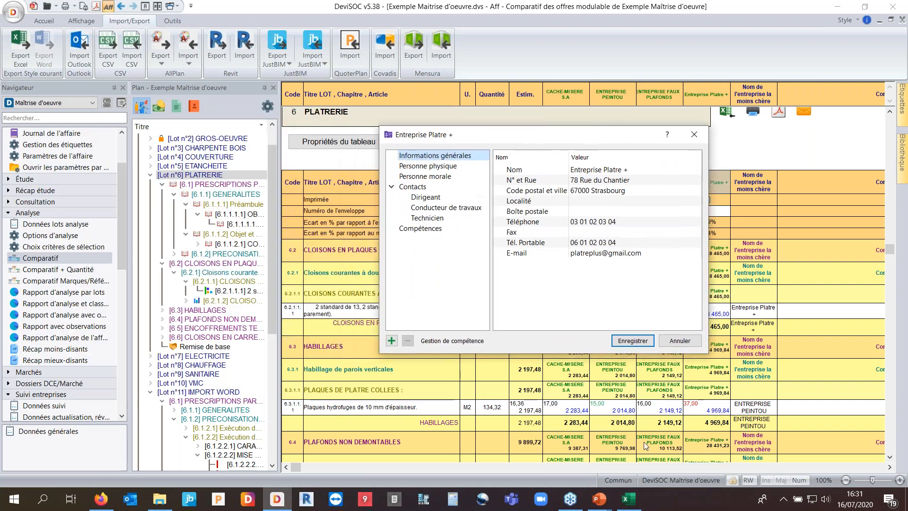
# Step: Compare the workbook's Coordonnées entreprise fields with the Entreprise Platre + record, and close the workbook and the record, saving the record
pyautogui.click(629, 499)
pyautogui.click(281, 285)
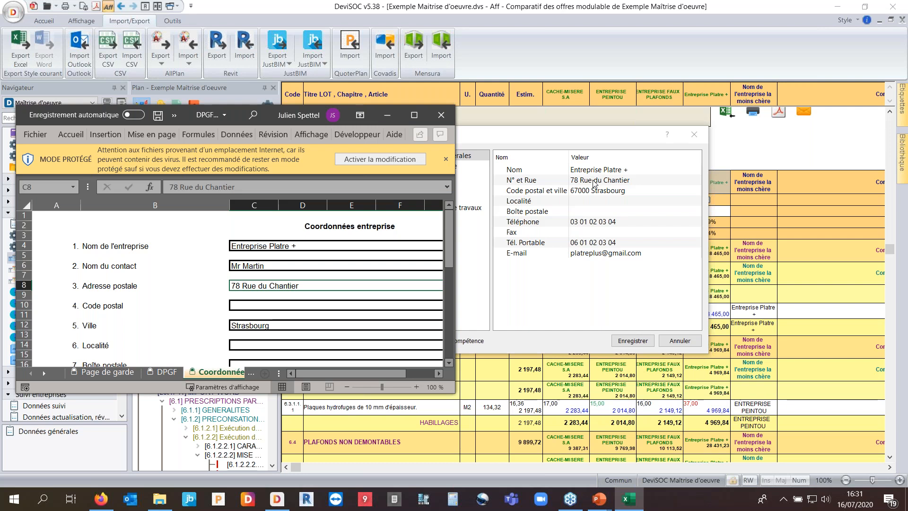
pyautogui.scroll(-4, 330, 299)
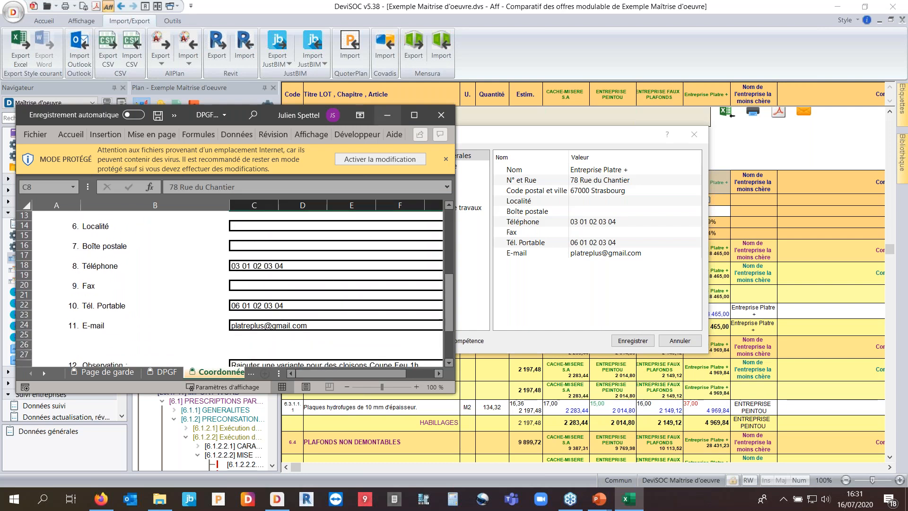
pyautogui.click(442, 117)
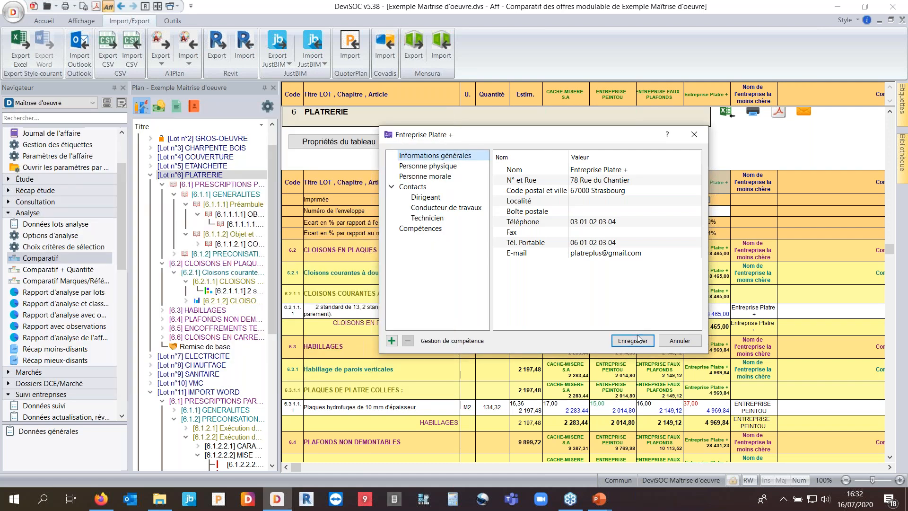
pyautogui.click(633, 341)
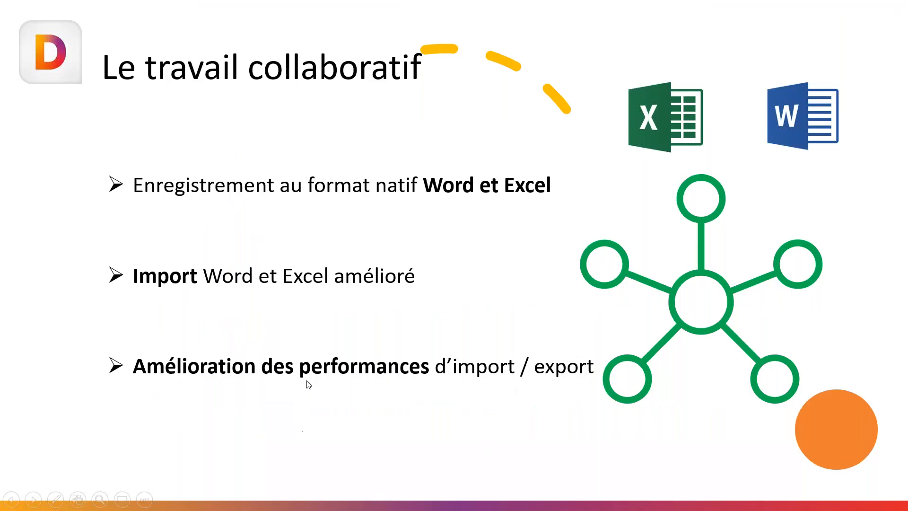
pyautogui.click(299, 301)
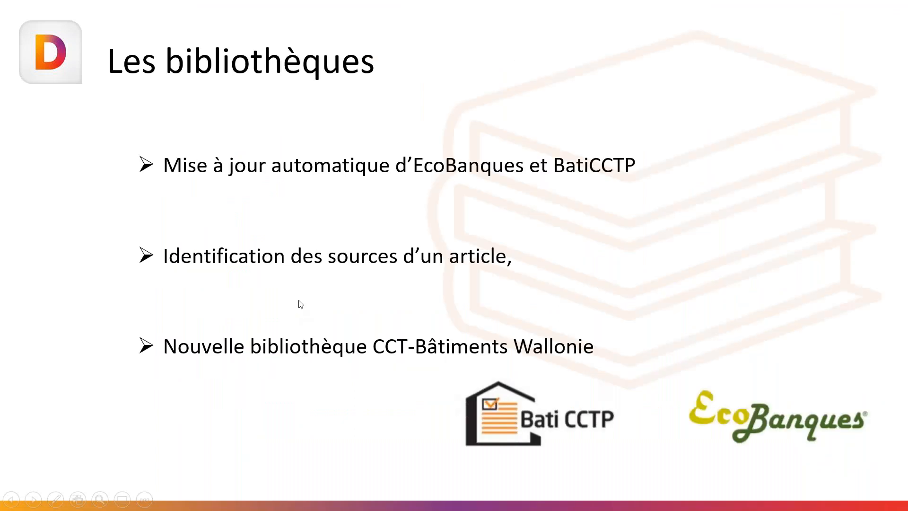